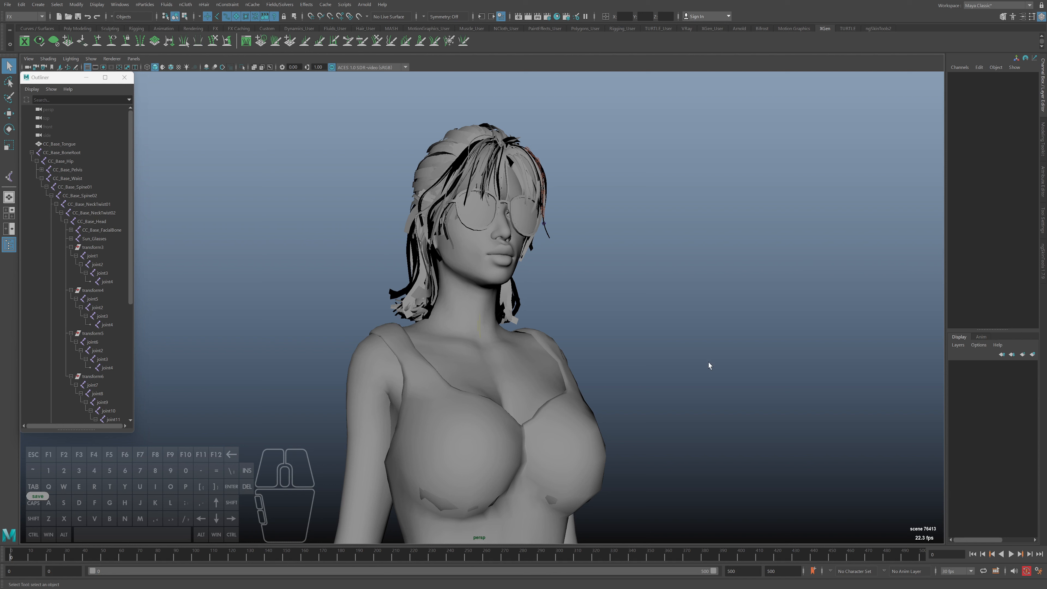
Step: Select joint7, the first joint of the bang chain, in the skeleton hierarchy under the transform6 node
left_click_drag(614, 351, 571, 344, "alt")
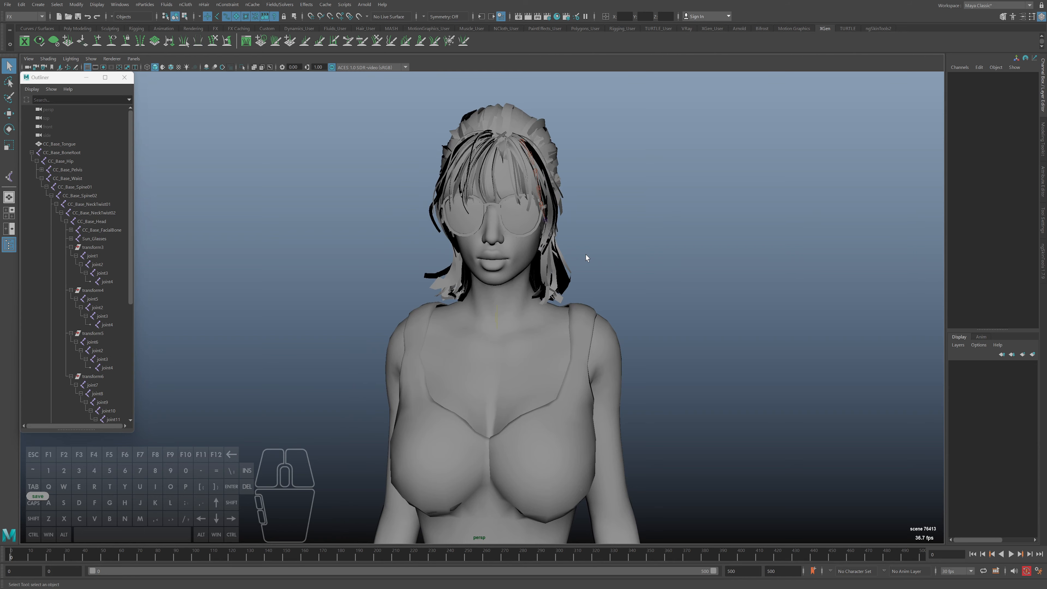
right_click_drag(586, 255, 705, 390, "alt")
left_click_drag(705, 389, 482, 261, "alt")
key("q")
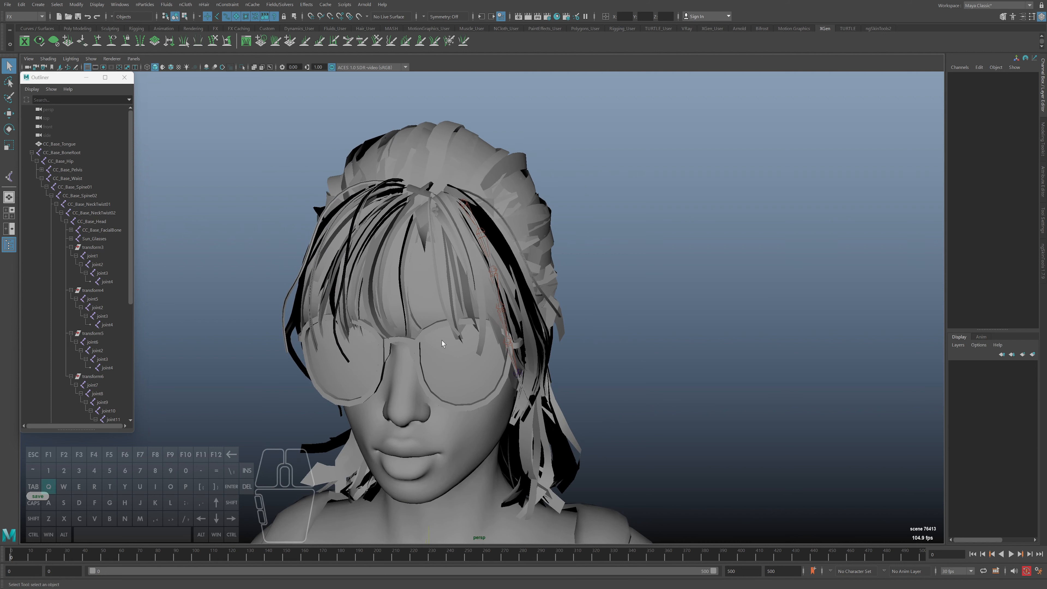
left_click_drag(351, 331, 297, 264, "alt")
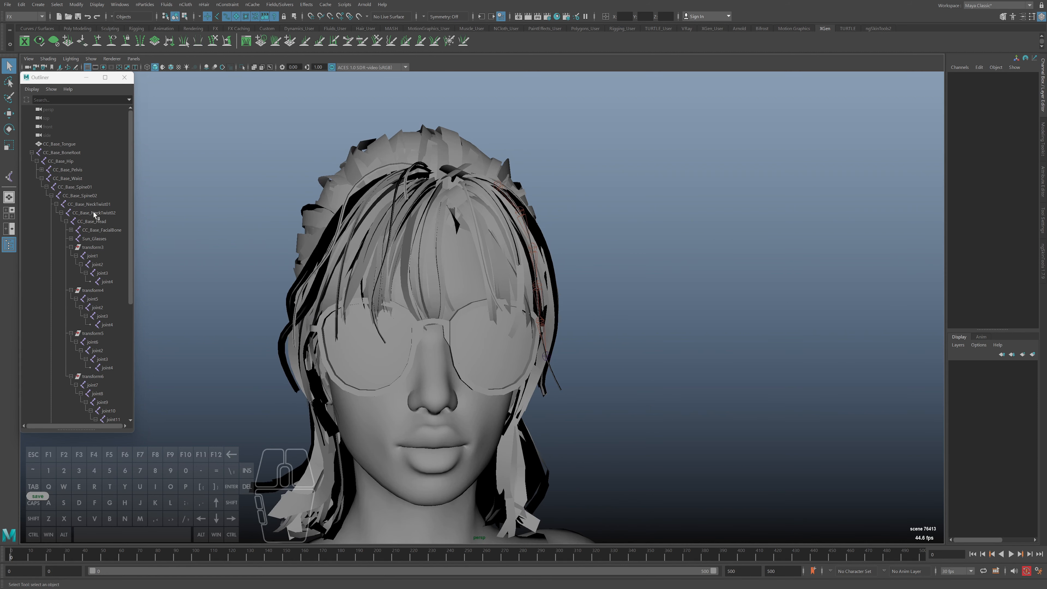
scroll(80, 294, "down", 7)
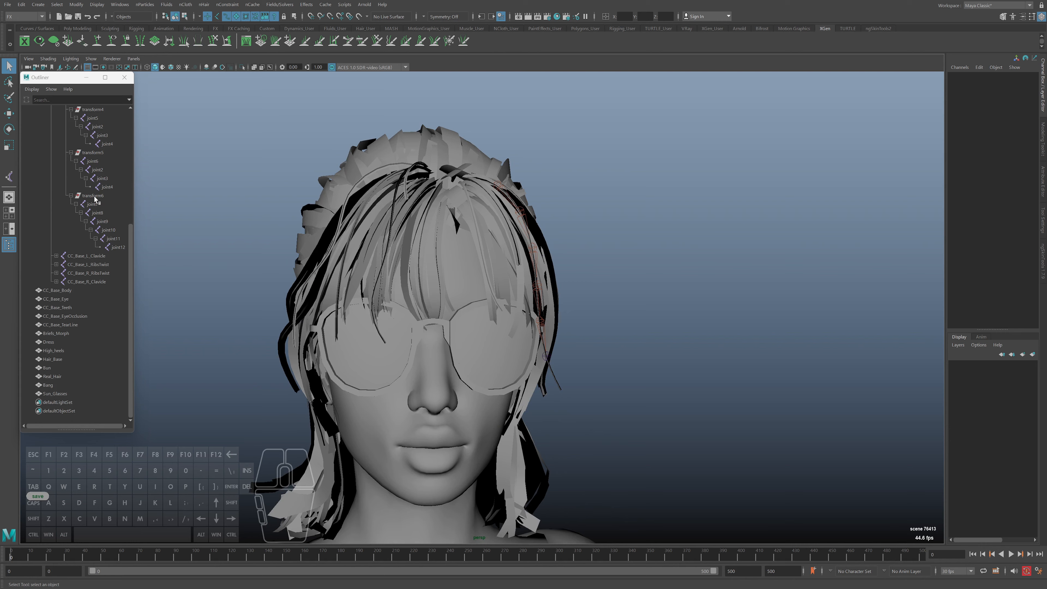
left_click(94, 204)
Step: Show wireframe on shaded surfaces and X-ray joints in the perspective view
left_click_drag(175, 305, 215, 93, "alt")
left_click(48, 58)
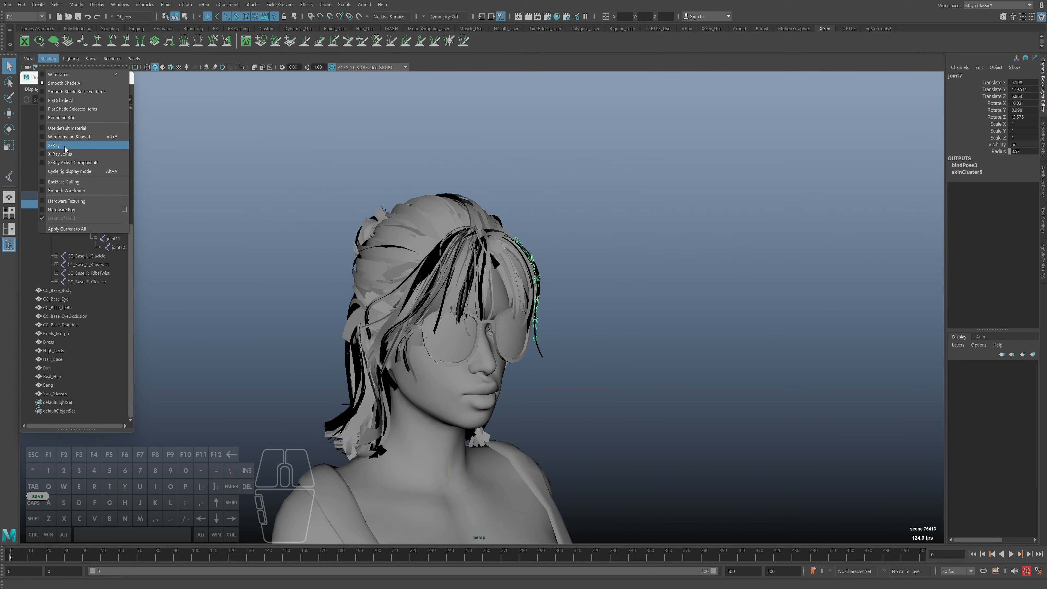
left_click(63, 137)
left_click(48, 58)
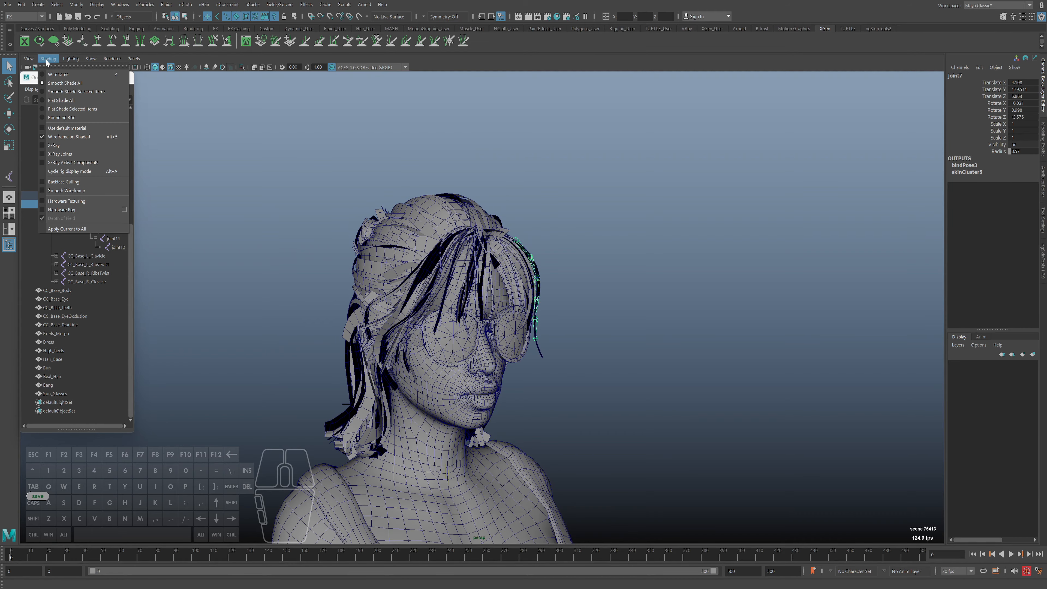
left_click(61, 154)
Step: Select the CC_Base_Head joint in the model and examine the hair joint chains parented under it
mouse_move(433, 371)
left_mouse_down("alt")
mouse_move(498, 369)
mouse_move(645, 332)
left_mouse_up("alt")
scroll(434, 313, "up", 5)
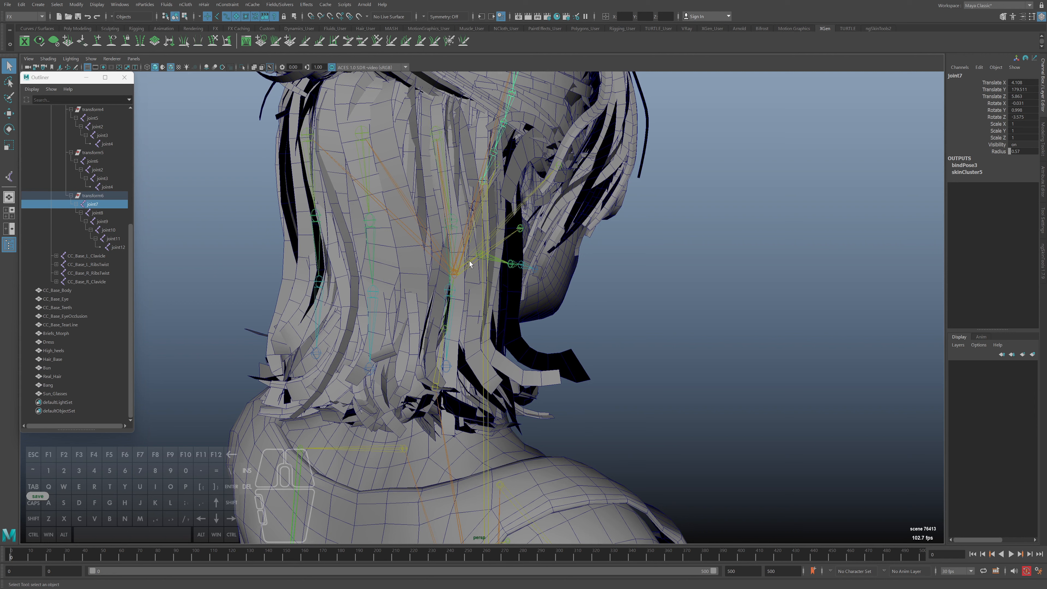
left_click(459, 279)
mouse_move(458, 279)
left_mouse_down()
mouse_move(475, 292)
mouse_move(467, 283)
left_mouse_up()
left_click_drag(447, 249, 512, 307)
left_click(511, 307)
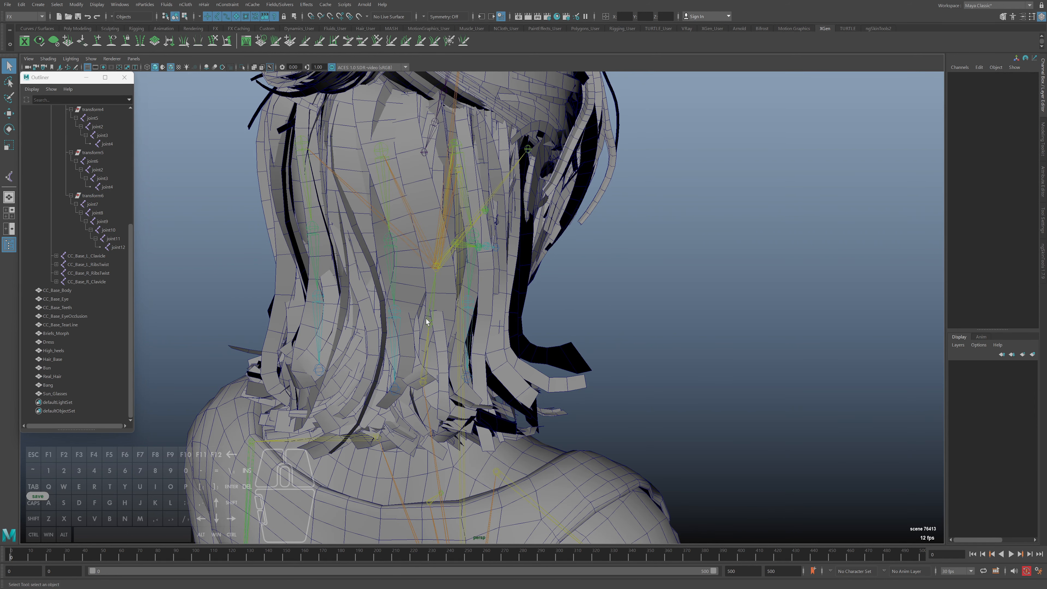
left_click(435, 266)
scroll(72, 294, "up", 5)
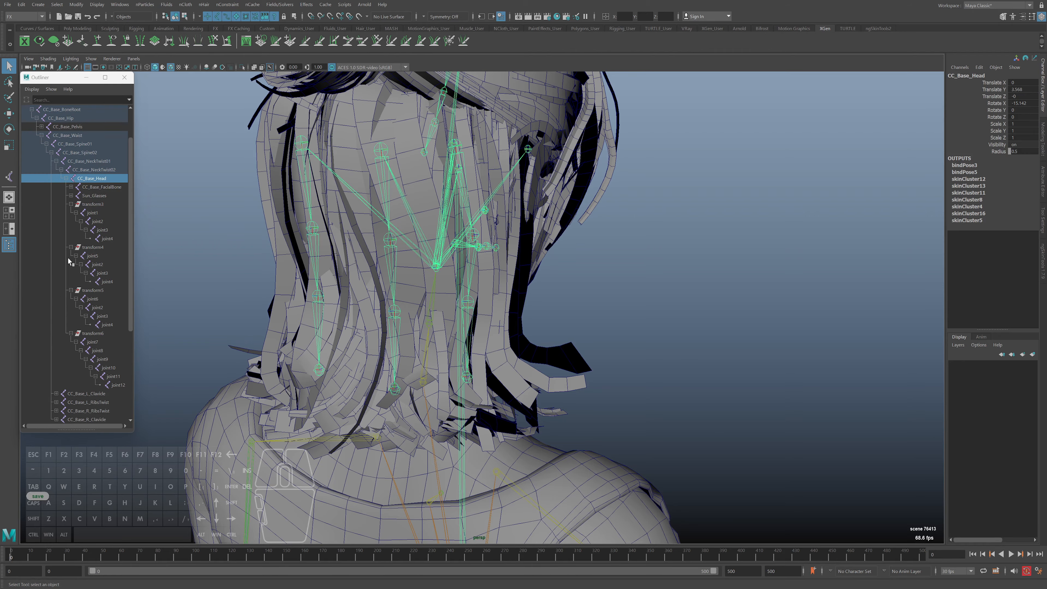
Step: Try rotating all joints of the bang chain together, from joint7 to joint12, and undo the rotation
left_click_drag(548, 264, 383, 256, "alt")
middle_click_drag(667, 157, 515, 326, "alt")
left_click_drag(618, 281, 491, 226, "alt")
left_click(488, 220)
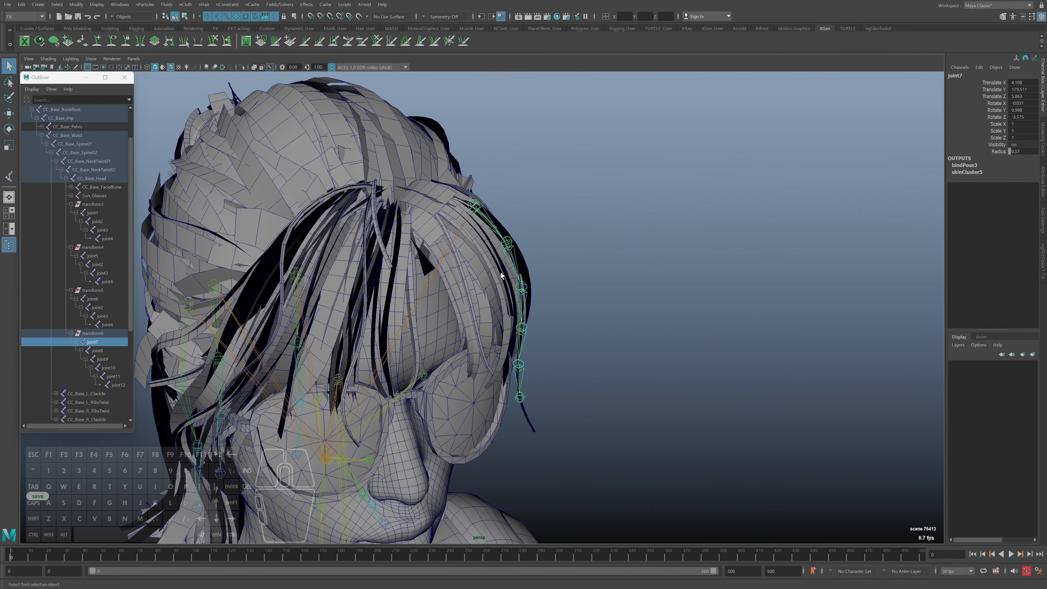
key("e")
left_click_drag(502, 276, 467, 231, "alt")
left_click(118, 385, "shift")
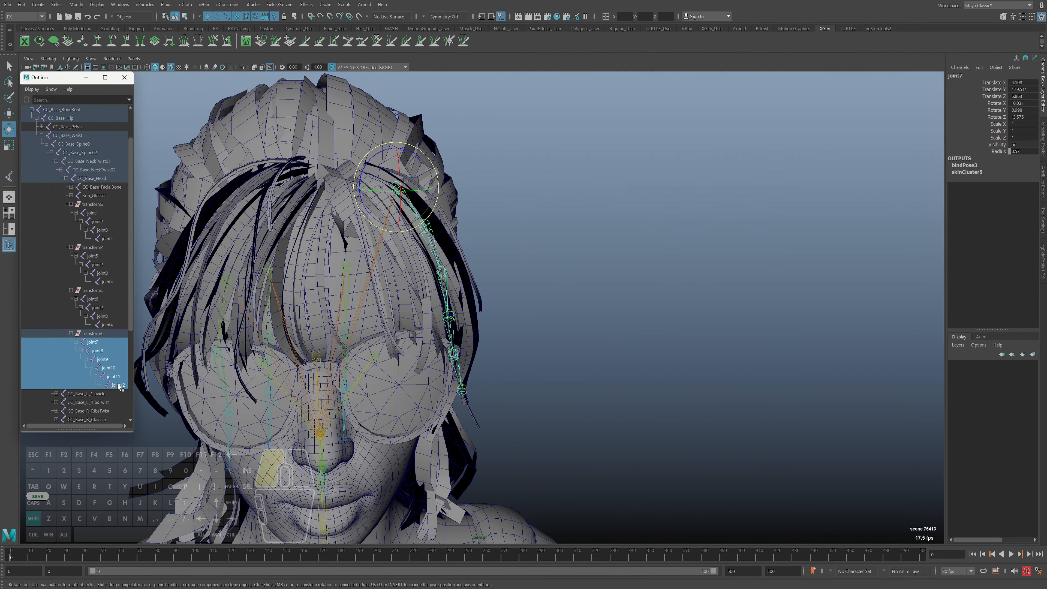
left_click_drag(465, 371, 42, 311)
key("ctrl+z")
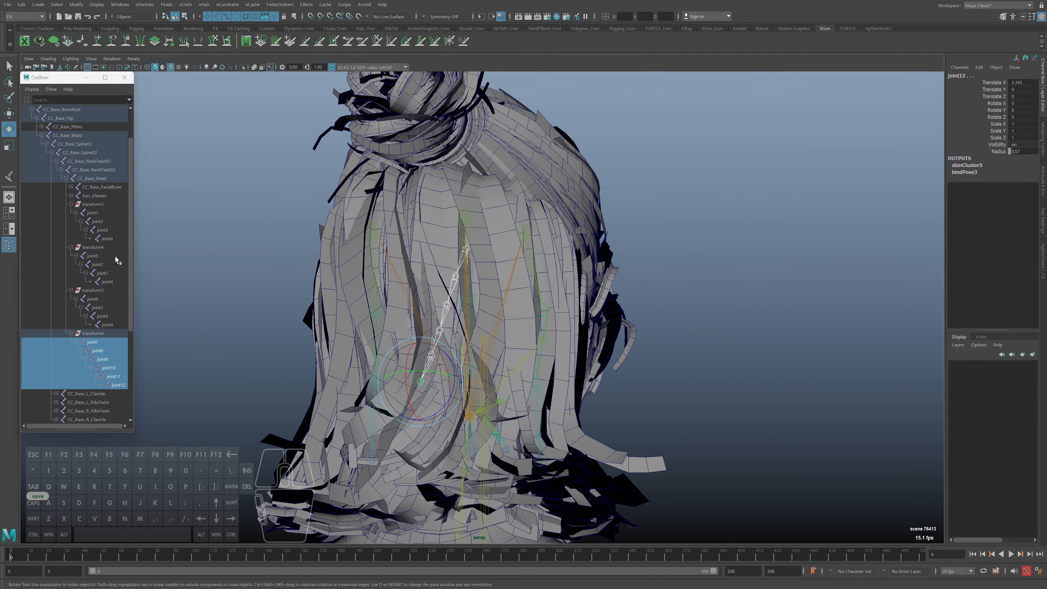
Step: Try rotating the root joints of the three back-hair chains together and undo the rotation
left_click(92, 256)
left_click(93, 299, "ctrl")
left_click(92, 212, "ctrl")
left_click_drag(413, 305, 457, 312, "alt")
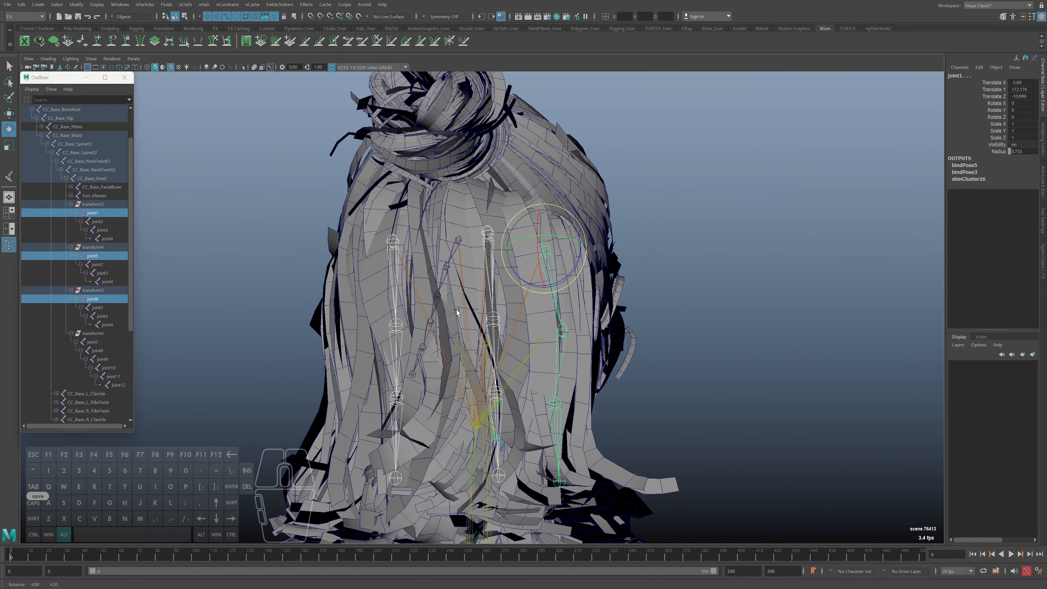
left_click_drag(551, 254, 532, 268)
key("ctrl+z")
left_click_drag(438, 361, 430, 375, "alt")
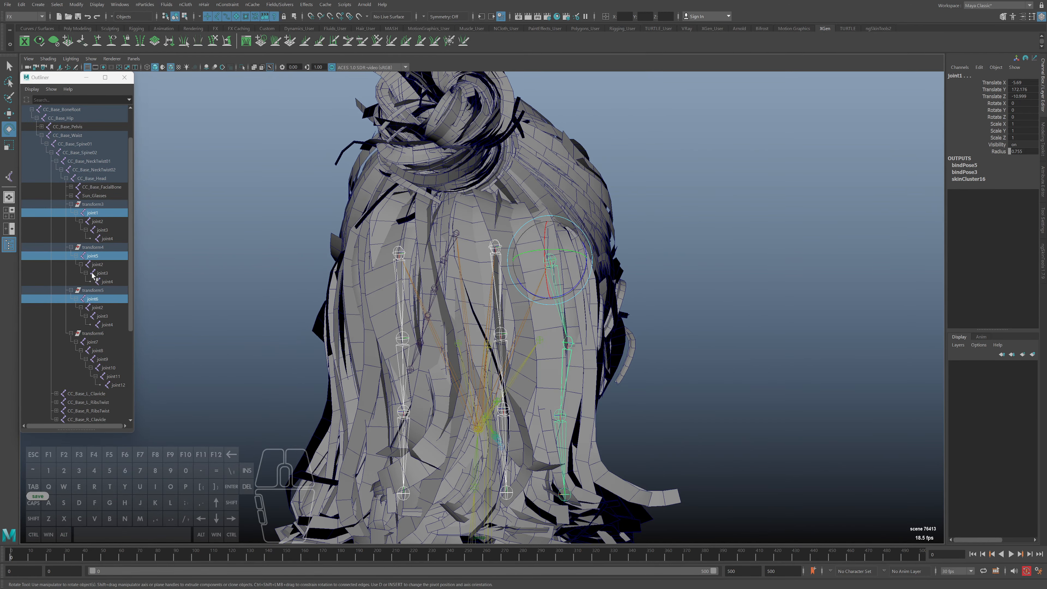
Step: Try out all joints of the back-hair chain under transform4 together, undo the change and clear the selection
left_click(93, 255)
left_click(107, 281, "shift")
left_click_drag(550, 272, 532, 410, "alt")
key("ctrl+z")
left_click_drag(600, 408, 516, 431, "alt")
left_click(513, 431)
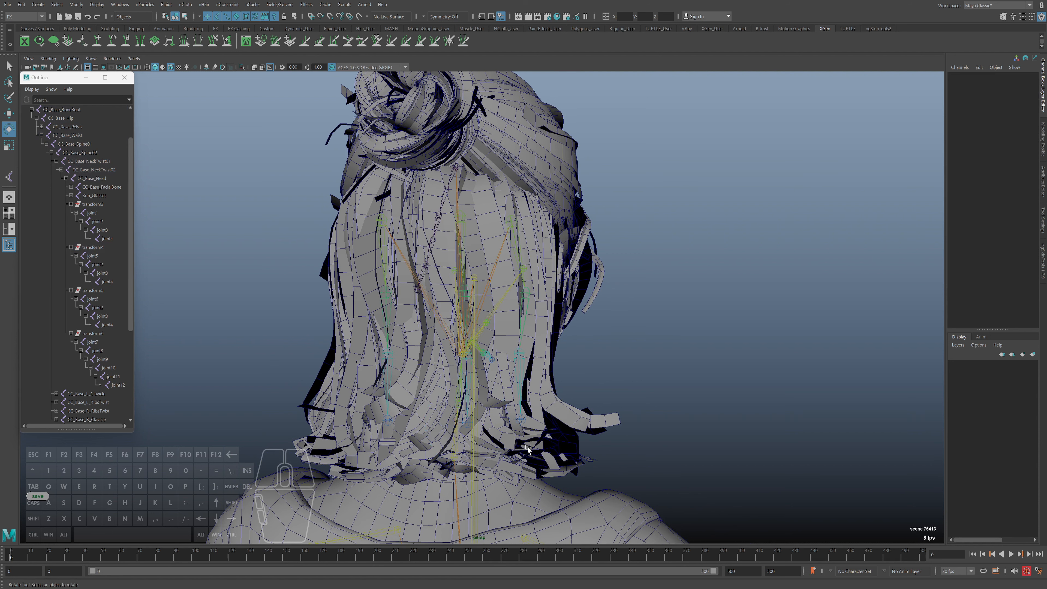
Step: Examine the transform5 and transform6 nodes and the hair joint chains they hold around the head
key("q")
left_click_drag(442, 146, 350, 280, "alt")
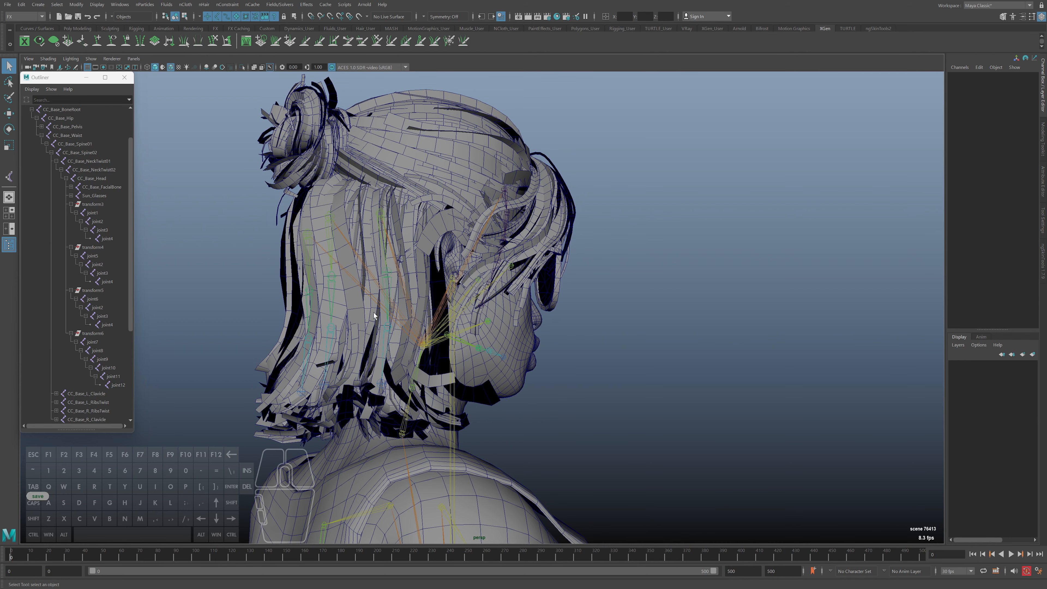
left_click_drag(363, 371, 280, 362, "alt")
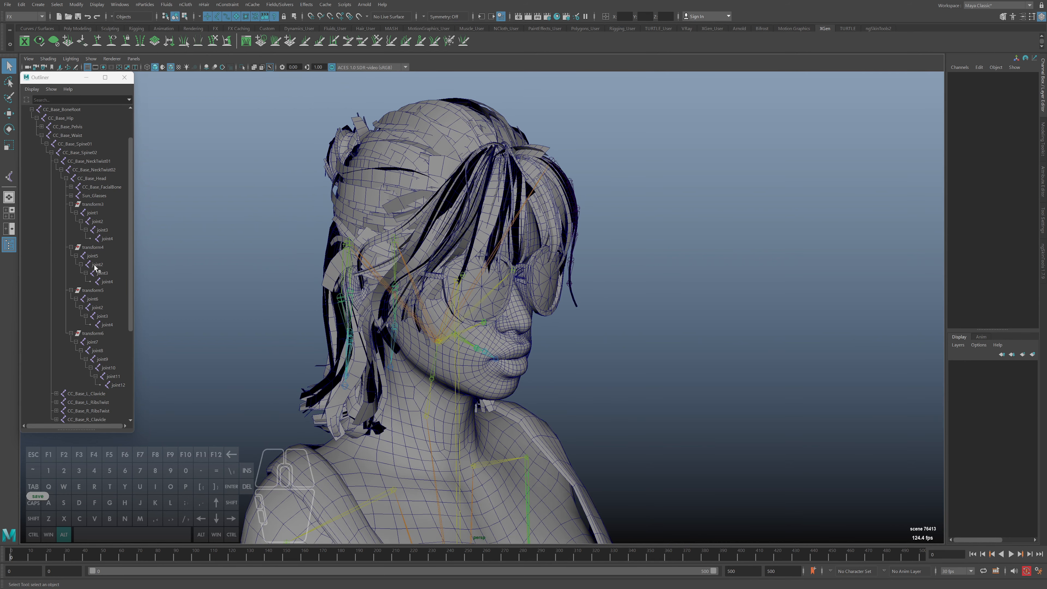
left_click(93, 290)
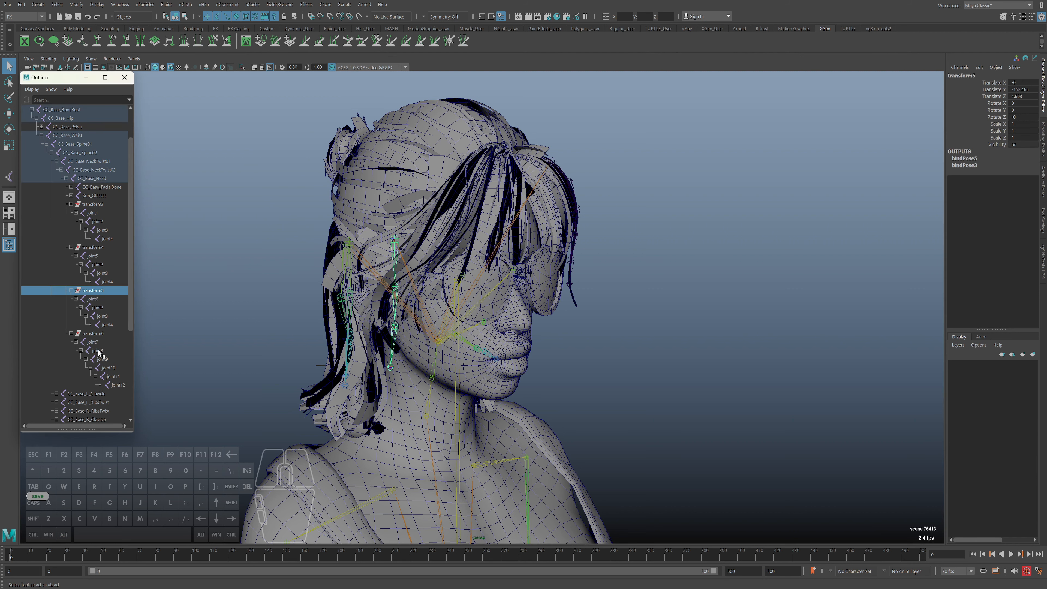
left_click(89, 335)
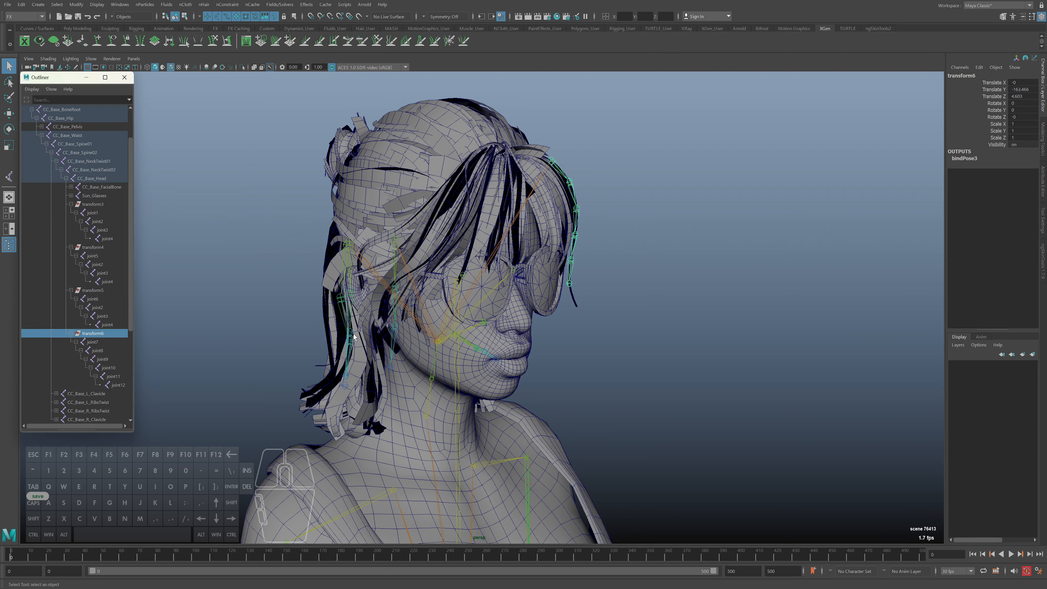
left_click_drag(353, 336, 449, 256, "alt")
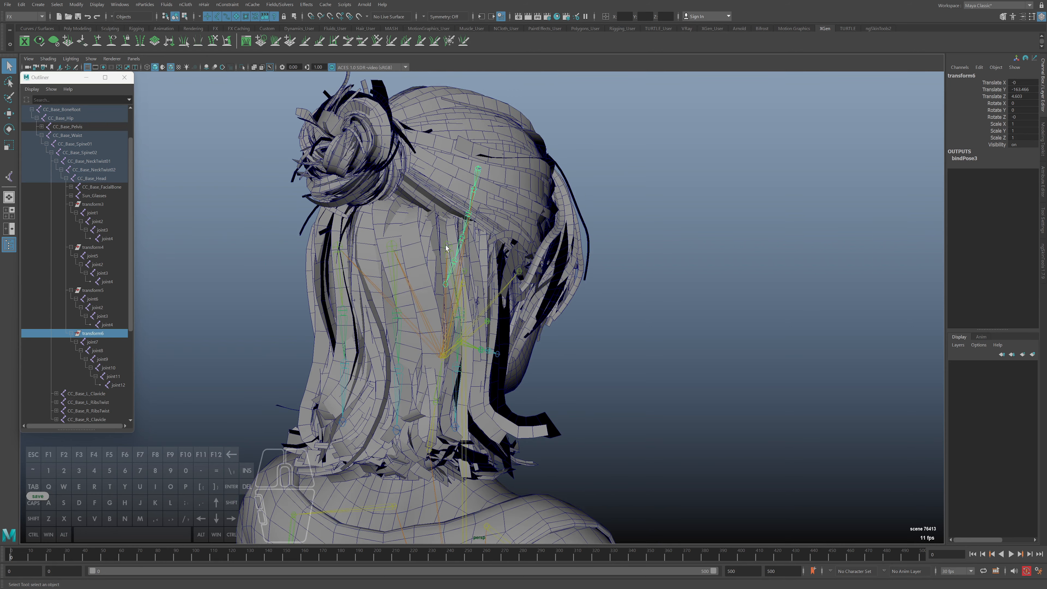
left_click_drag(426, 252, 412, 254, "alt")
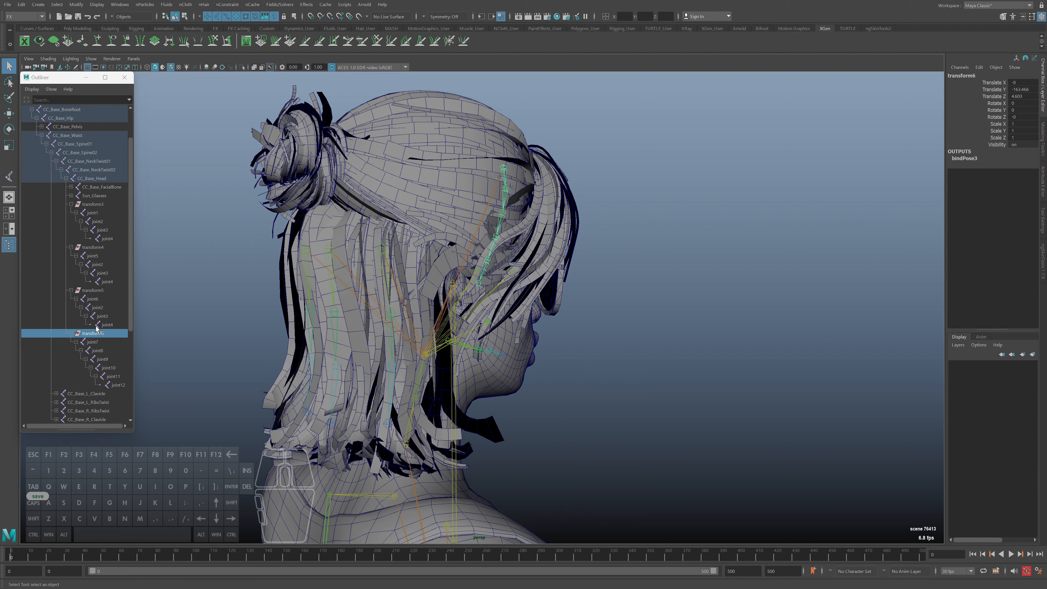
Step: Compare the channel values of transform6 with those of its child joint7, and check the transform5 node
left_click(95, 342)
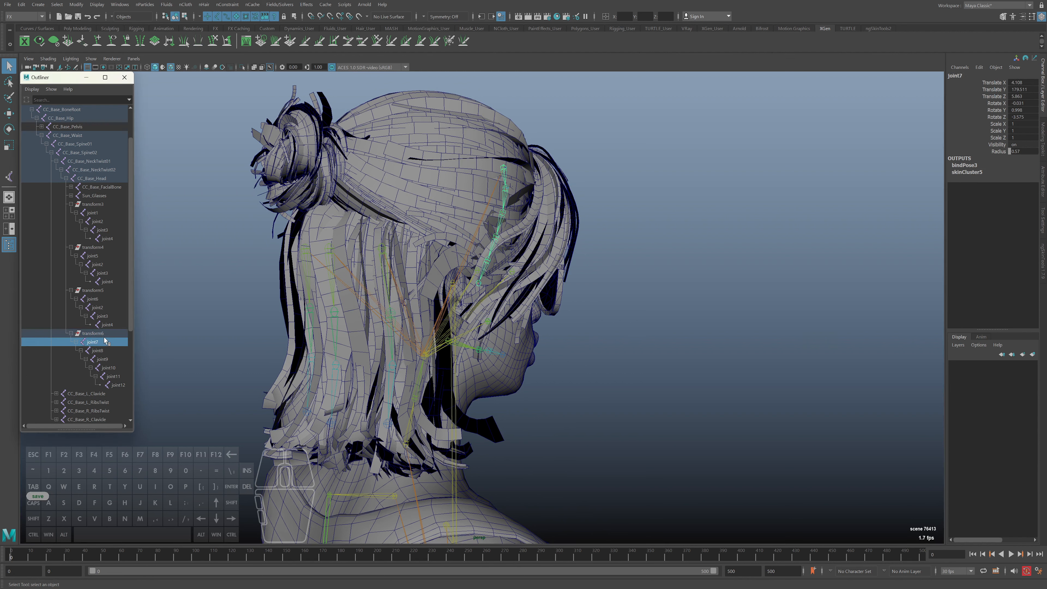
left_click(95, 333)
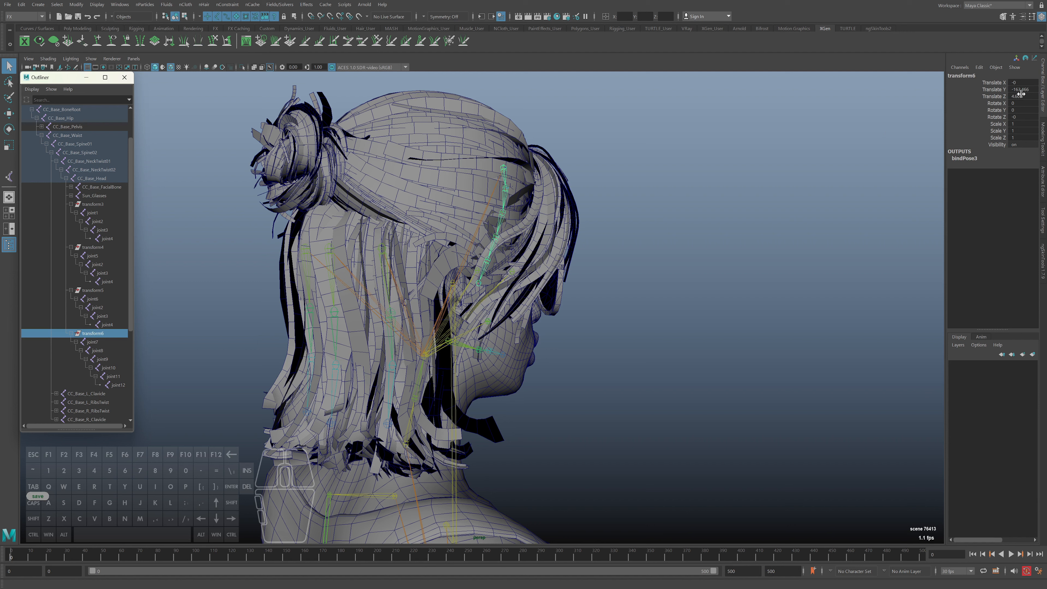
left_click(92, 342)
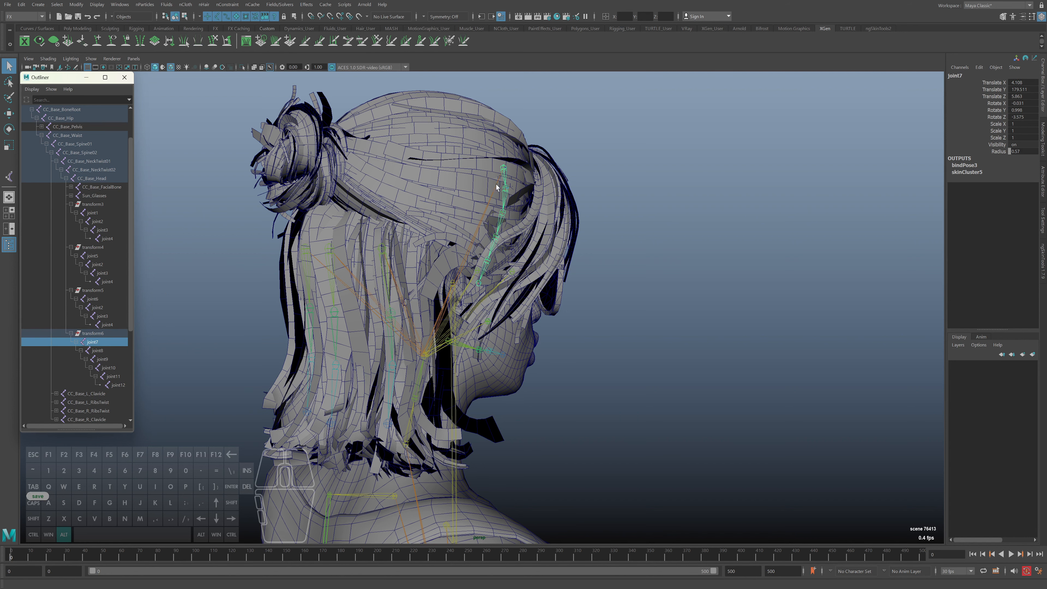
left_click_drag(538, 208, 445, 208, "alt")
left_click(94, 333)
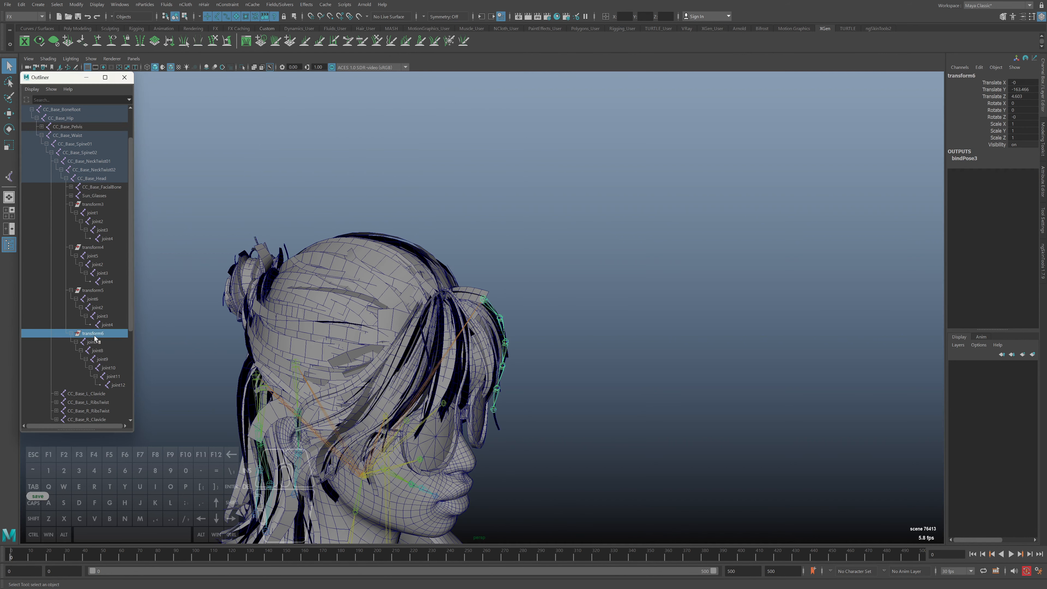
left_click(95, 293)
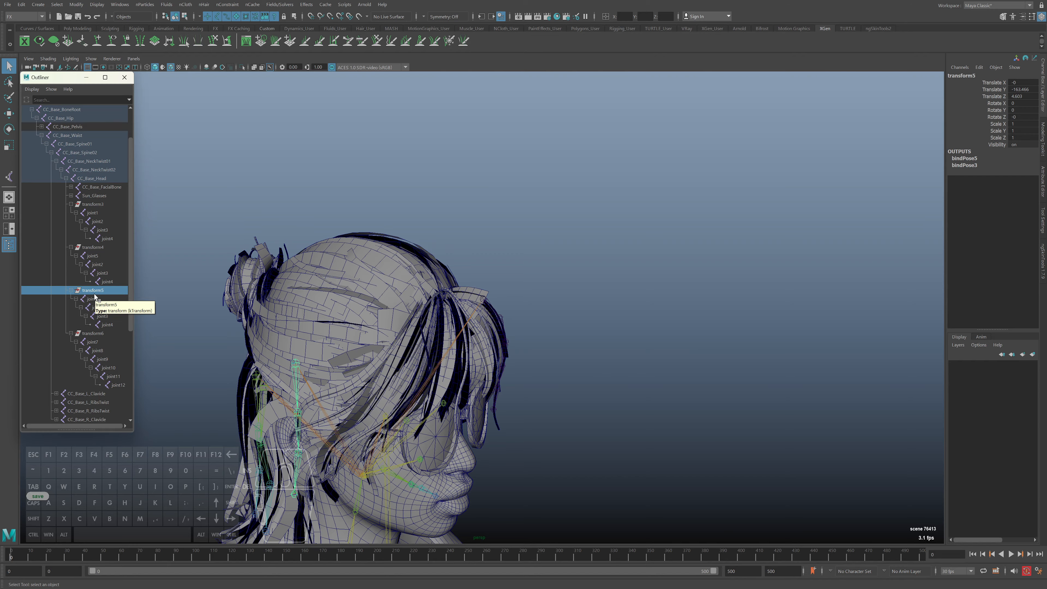
left_click_drag(173, 303, 459, 312, "alt")
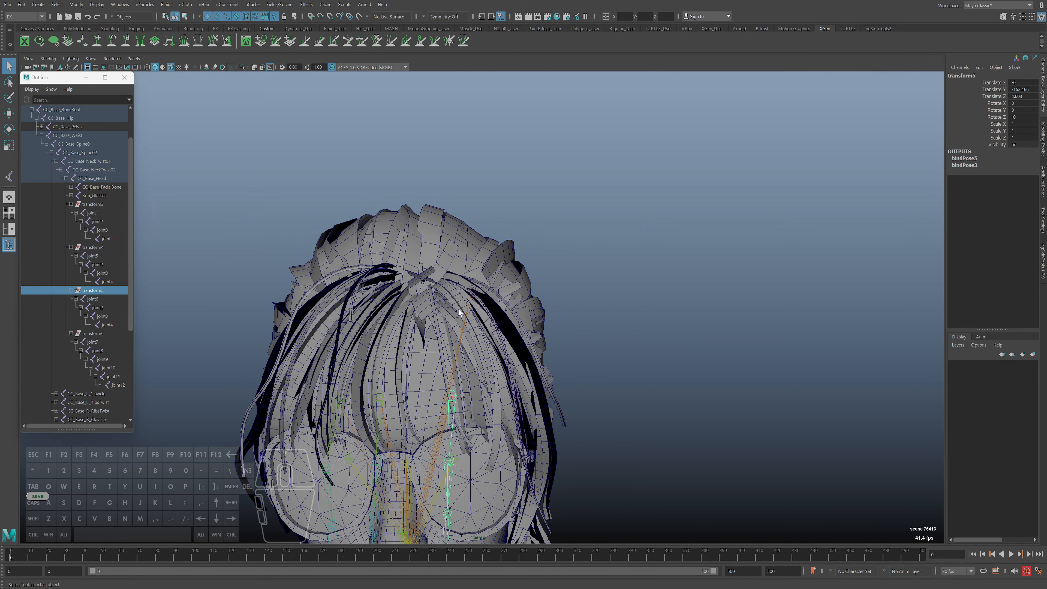
Step: Examine the joint chain along the front strand starting at joint7, and select the Bang mesh
left_click(479, 296)
left_click_drag(488, 388, 443, 346, "alt")
right_click_drag(443, 346, 499, 396, "alt")
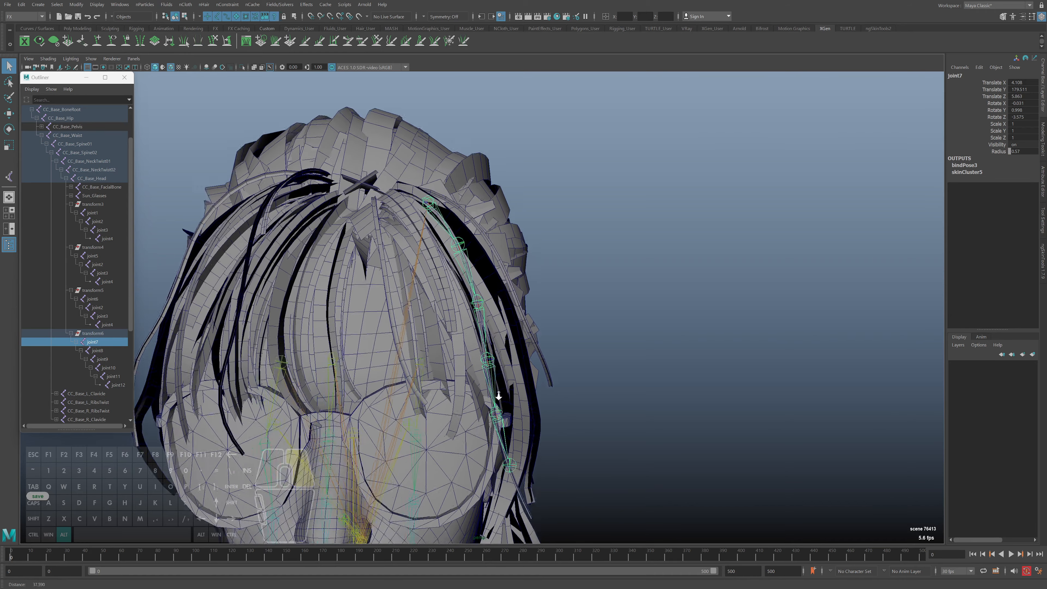
left_click_drag(498, 395, 458, 343, "alt")
left_click(461, 342)
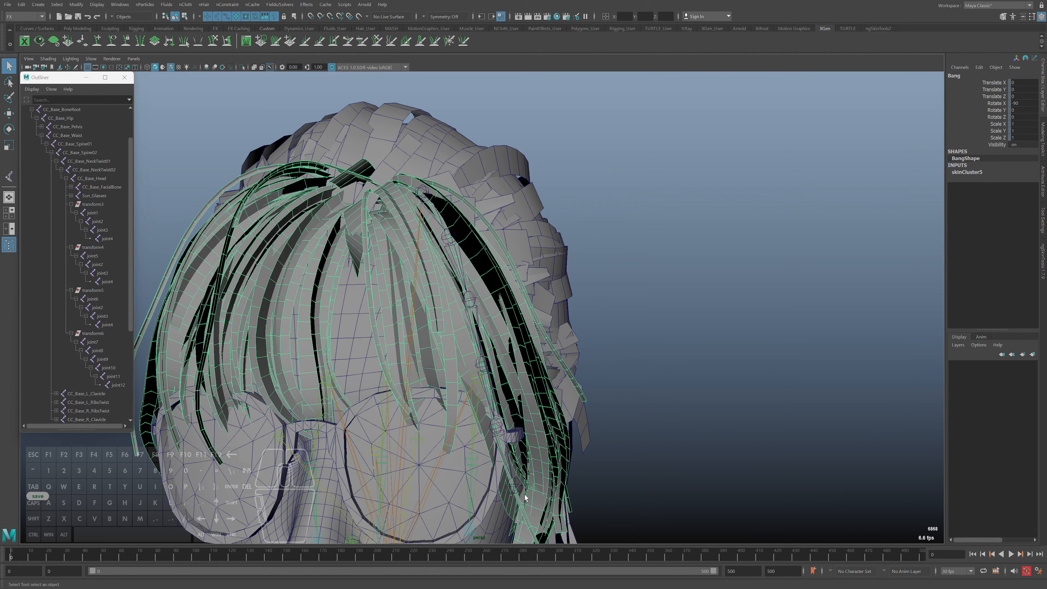
Step: Switch the Bang mesh to edge selection and select the lengthwise edges along one front hair strand
left_click_drag(513, 475, 449, 322, "alt")
right_click(443, 301)
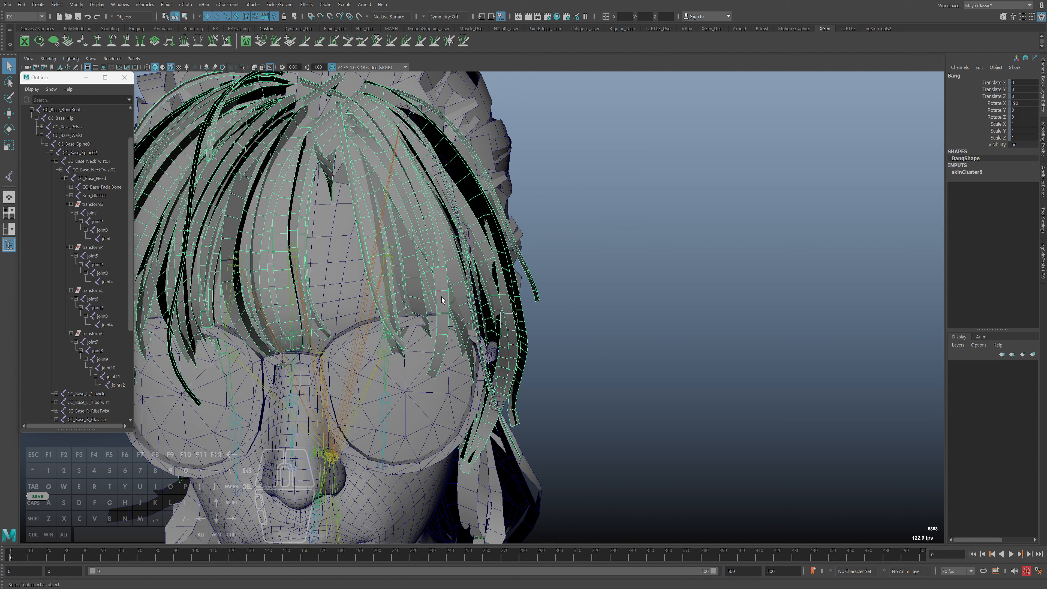
right_click(442, 299)
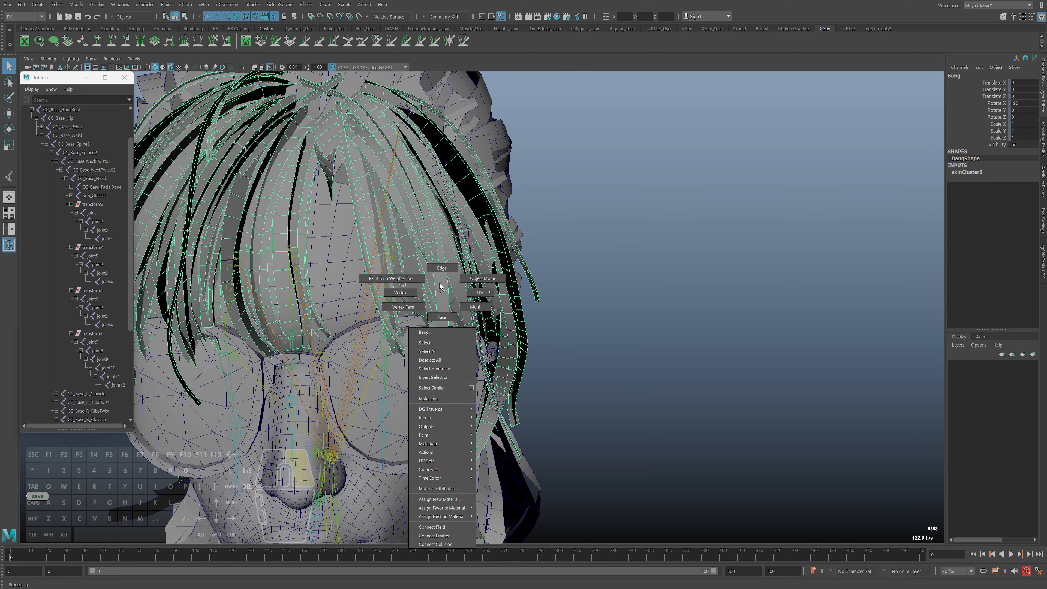
right_click_drag(440, 283, 442, 269)
left_click_drag(468, 323, 501, 322, "alt")
right_click_drag(501, 324, 577, 363, "alt")
left_click_drag(597, 377, 561, 381, "alt")
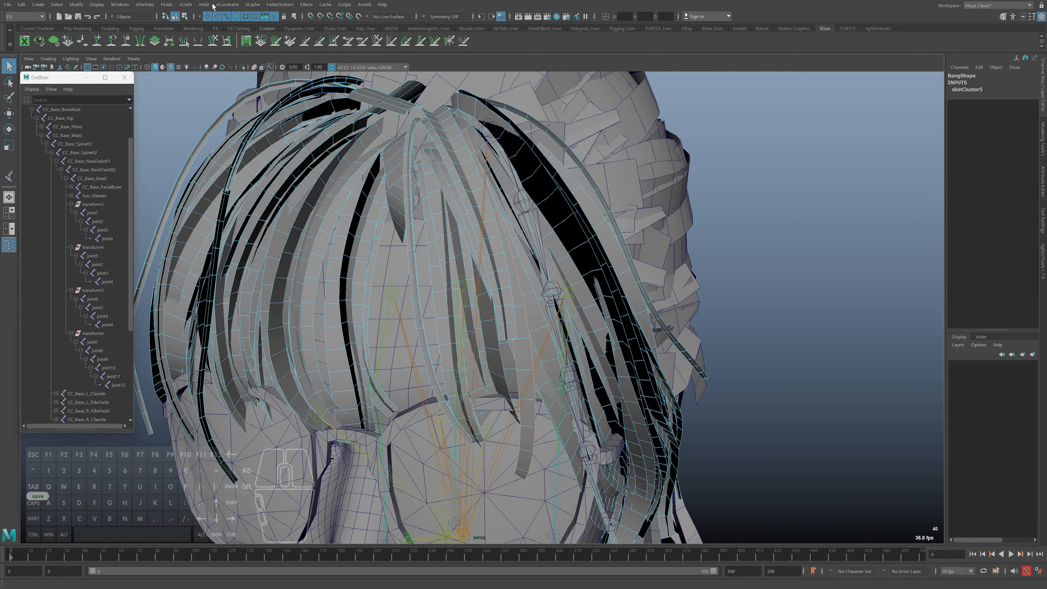
Step: Switch to the Modeling menu set, run Duplicate Surface Curves on the selected strand edges, and find the new curves in the Outliner
key("F3")
key("F2")
left_click(247, 4)
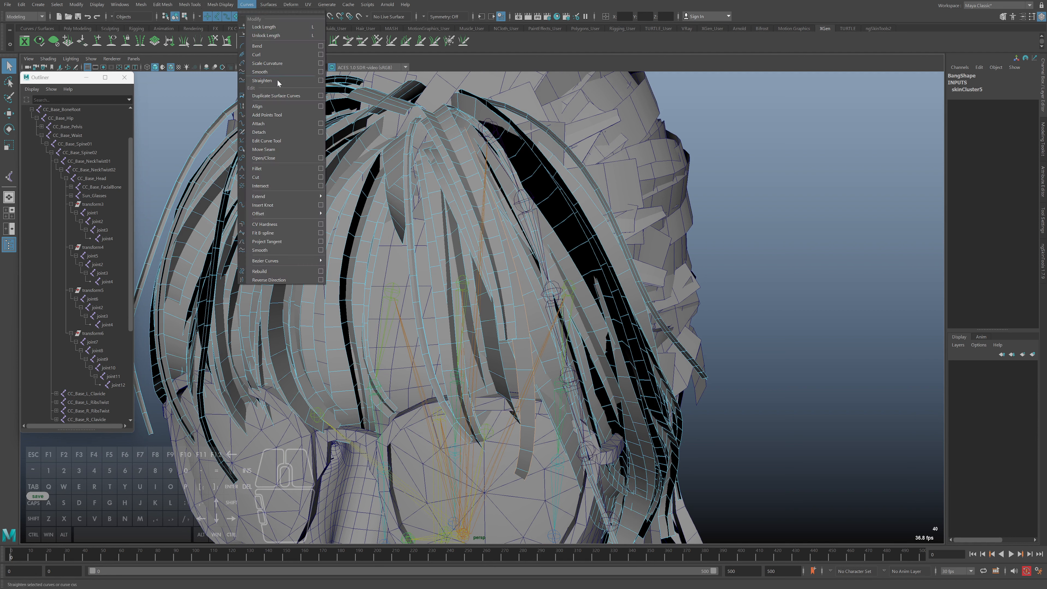
left_click(284, 98)
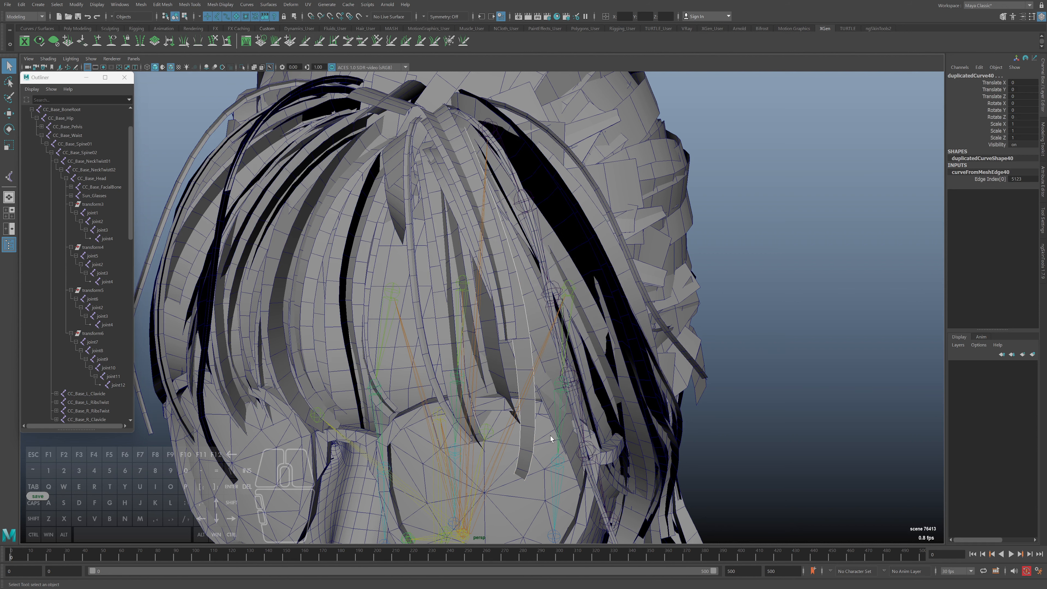
scroll(90, 365, "down", 15)
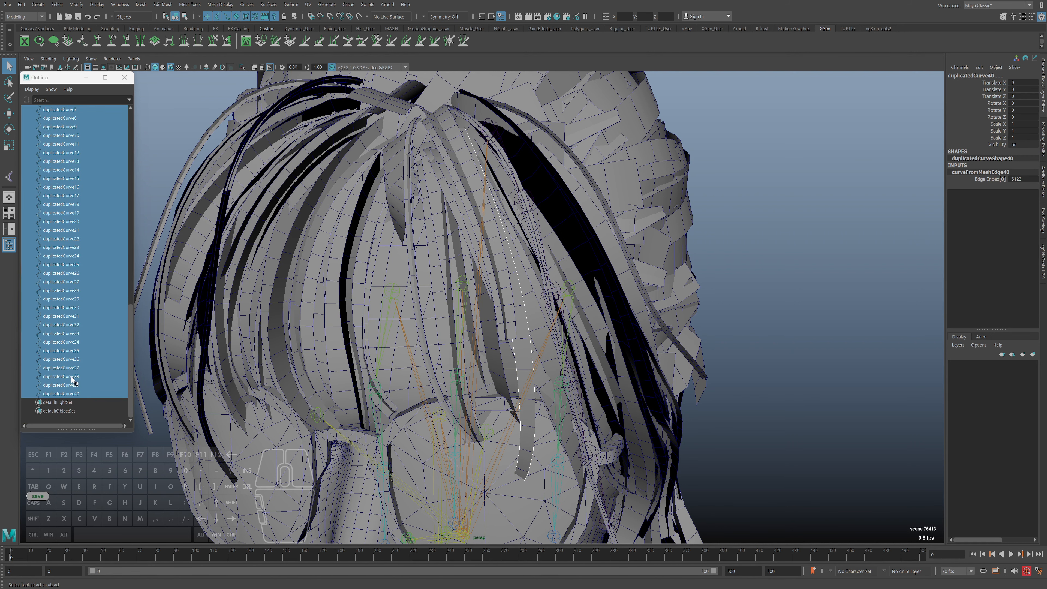
Step: Attach the selected duplicated strand curves into one curve with the Attach command
left_click(246, 4)
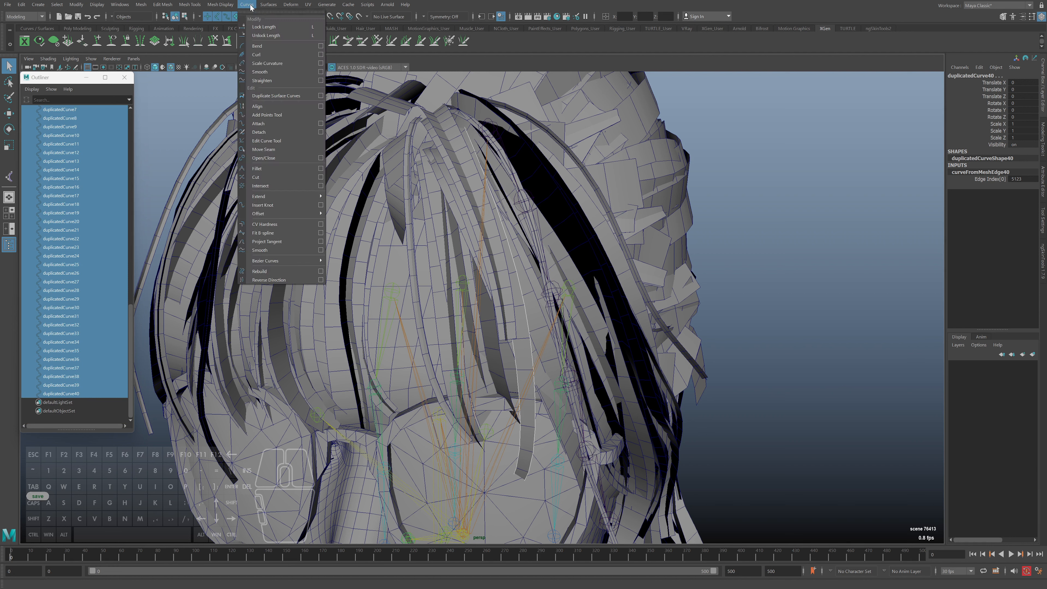
left_click(272, 123)
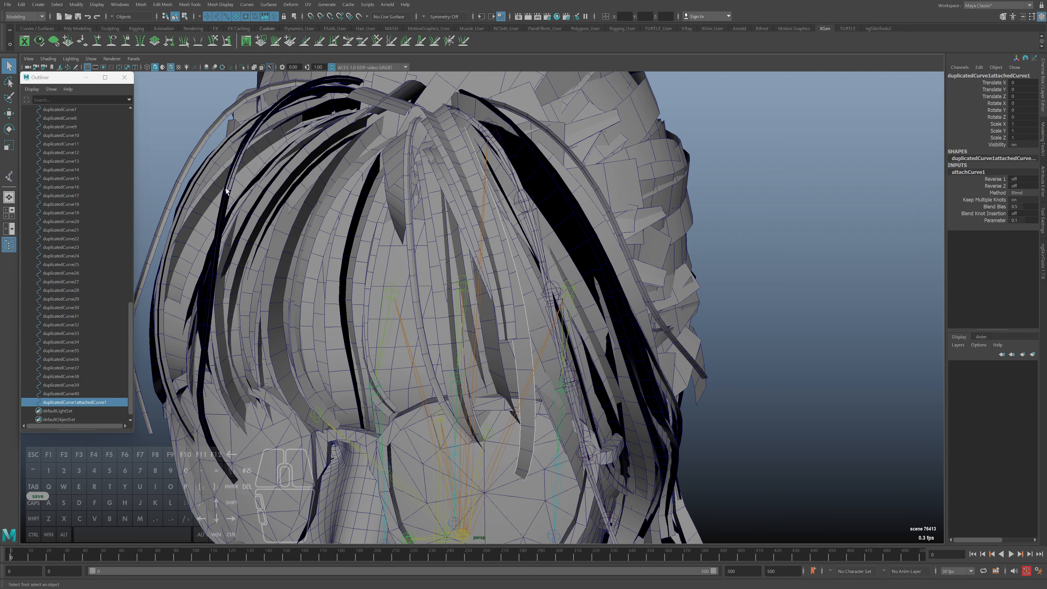
middle_click_drag(124, 449, 133, 442, "alt")
left_click_drag(132, 442, 151, 438, "alt")
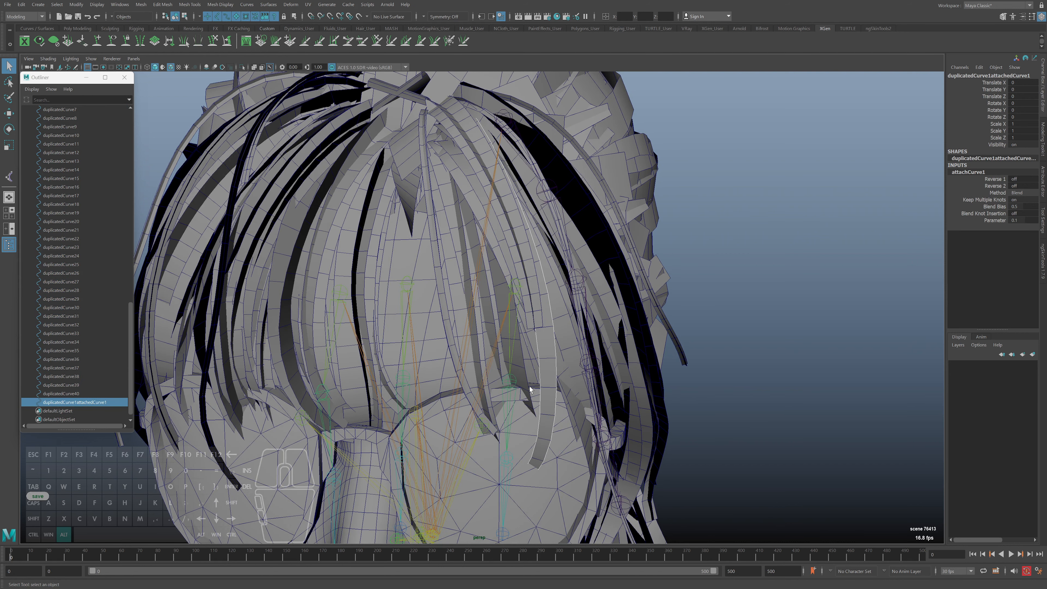
left_click(558, 350)
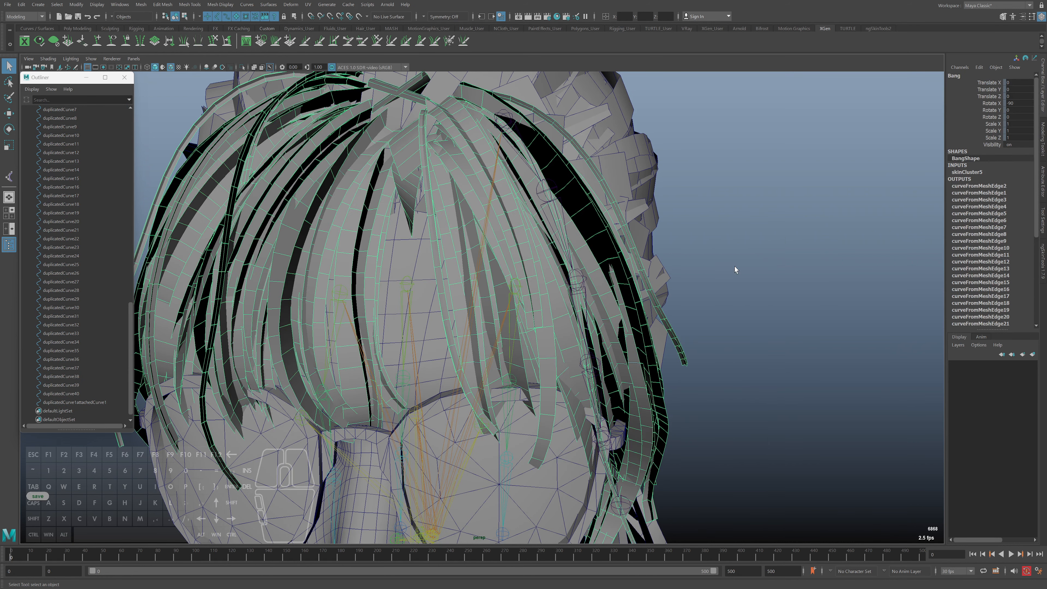
key("F8")
left_click(556, 363)
key("w")
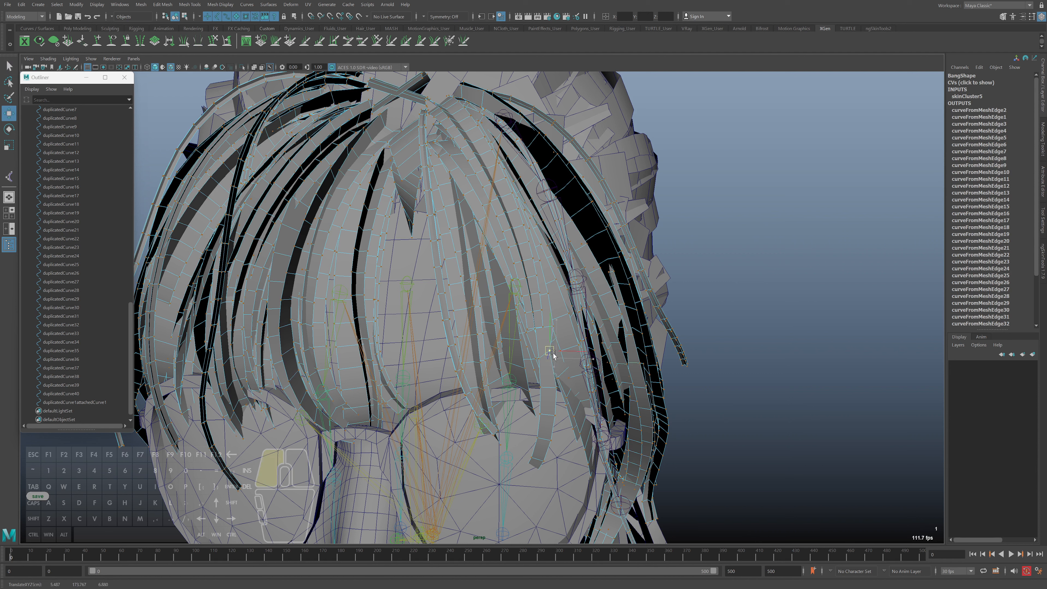
left_click_drag(554, 373, 553, 364)
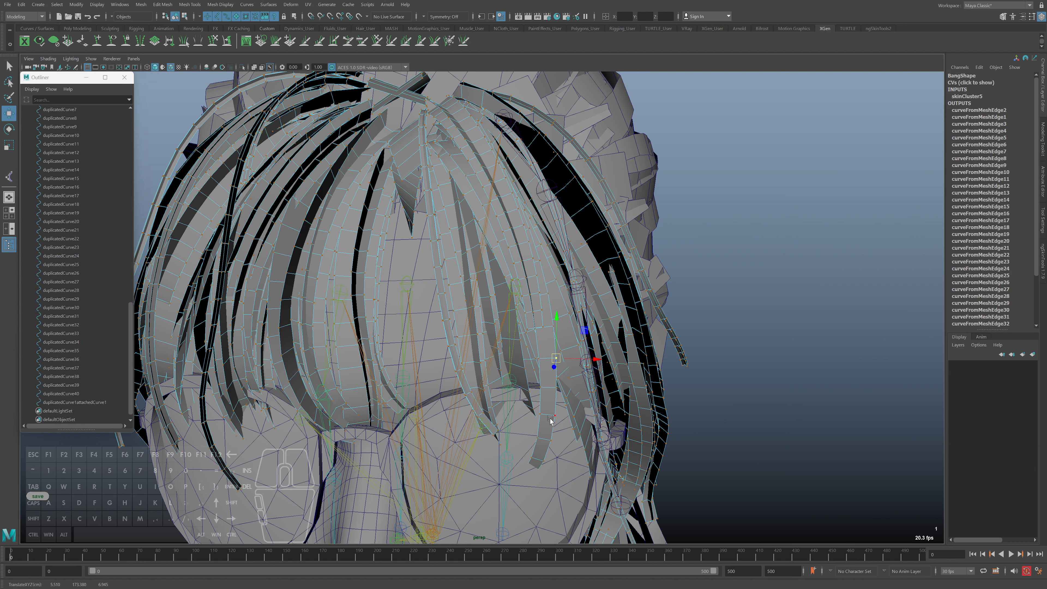
key("F8")
Step: Show the attached curve's control vertices and select one midway down the strand to examine the curve's shape
left_click(60, 401)
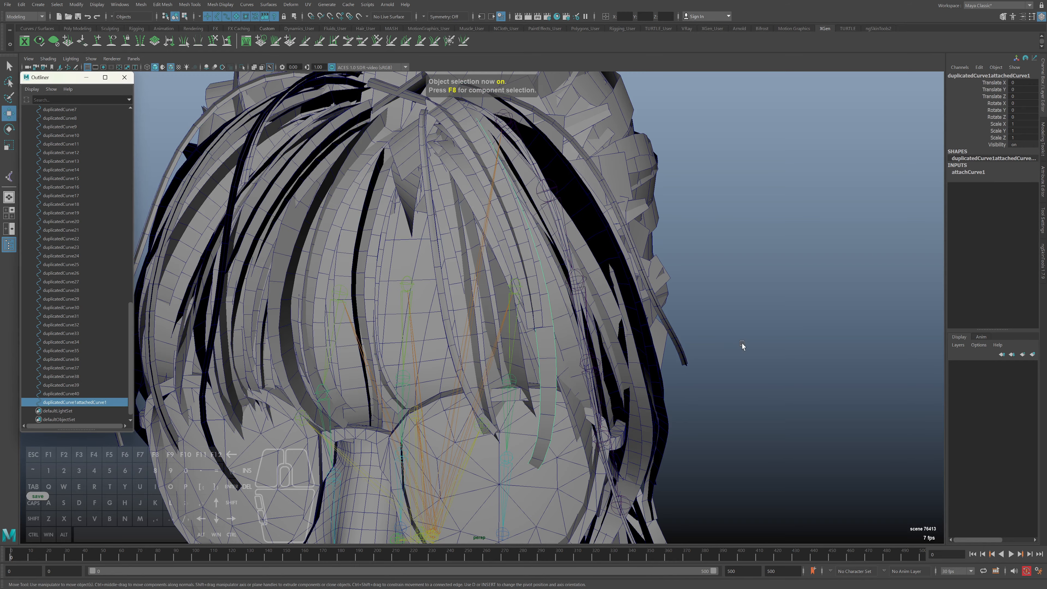
right_click(718, 285)
left_click(669, 285)
left_click(556, 360)
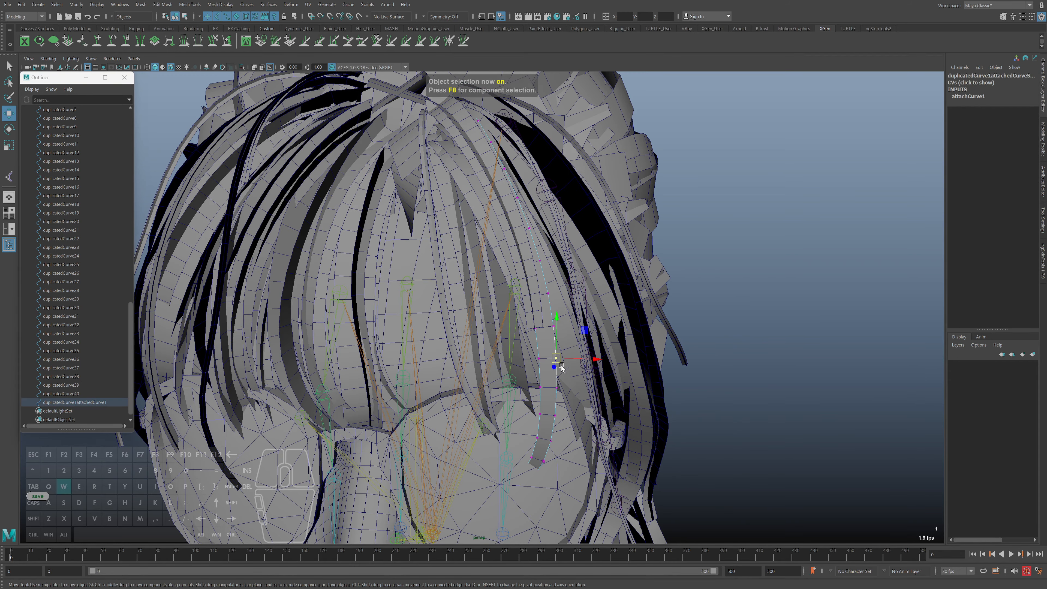
mouse_move(570, 366)
left_mouse_down("alt")
mouse_move(559, 384)
mouse_move(535, 388)
mouse_move(569, 384)
left_mouse_up("alt")
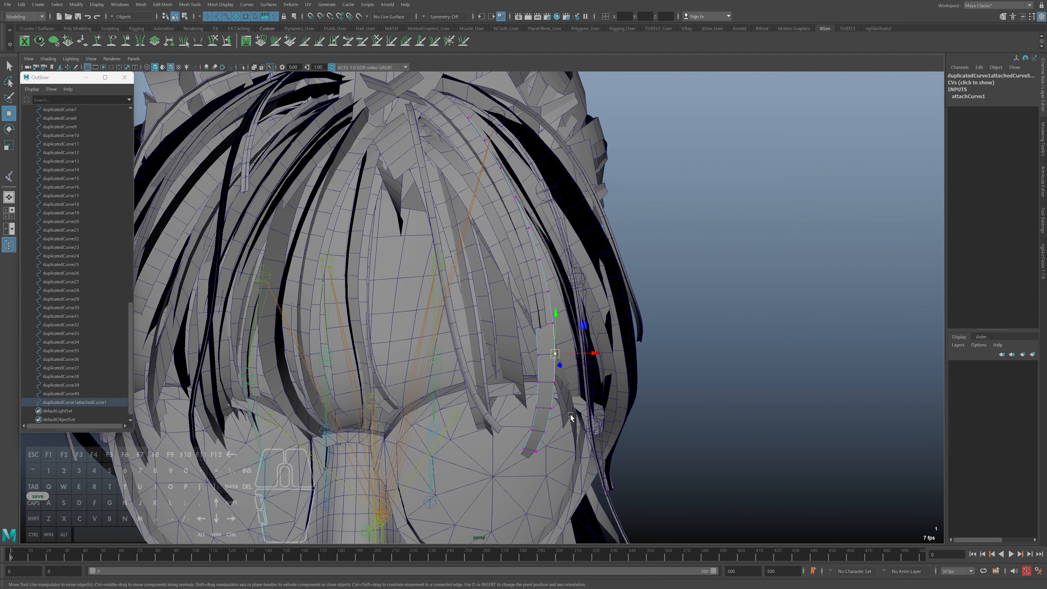
left_click_drag(572, 394, 565, 396, "alt")
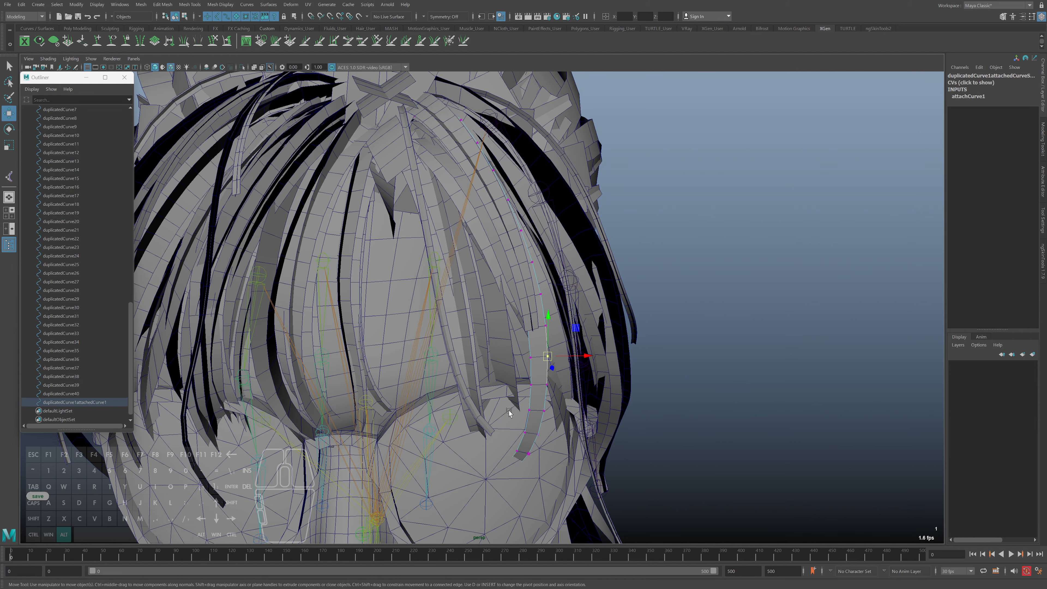
Step: Delete the attached curve's construction history and remove all the individual duplicated curves from the scene
left_click(80, 402)
key("alt+shift+d")
left_click(74, 394)
scroll(50, 264, "up", 8)
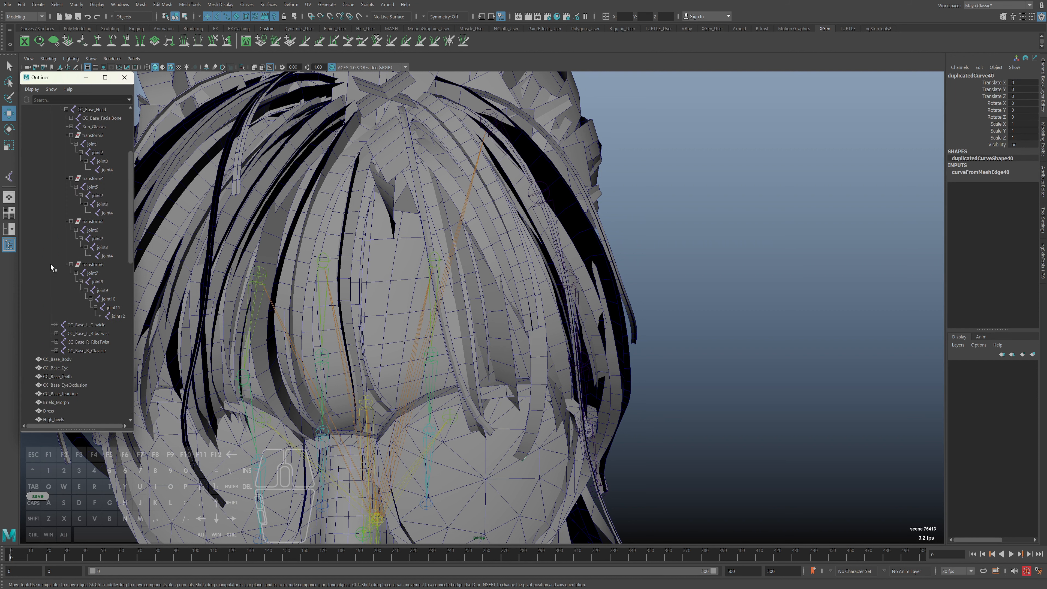
left_click(62, 267, "shift")
key("Delete")
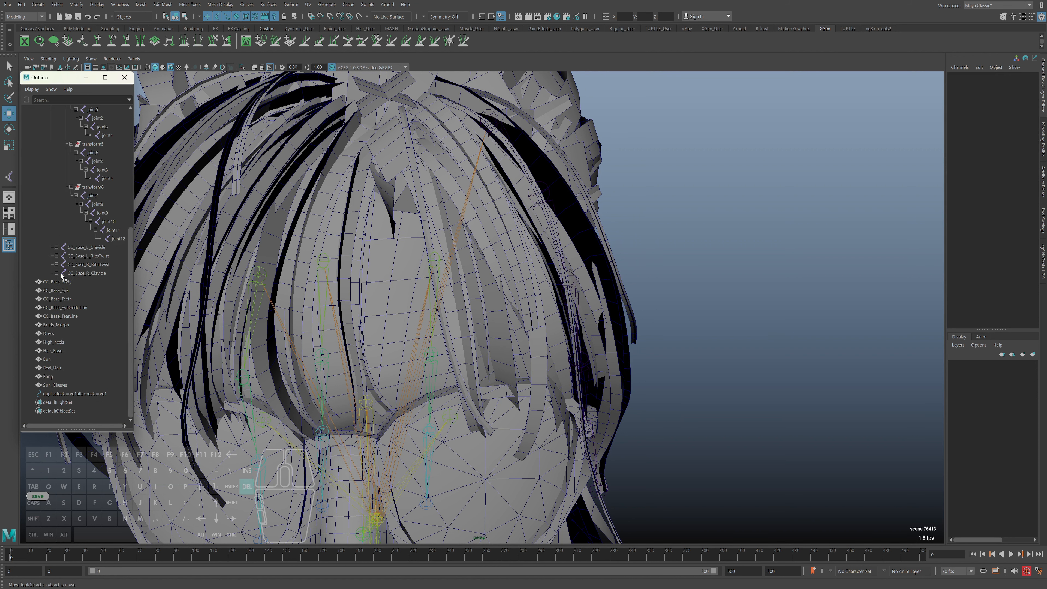
Step: Move the attached curve sideways out of the hair to view its outline, and delete it
left_click(73, 393)
middle_click_drag(650, 440, 825, 441, "shift")
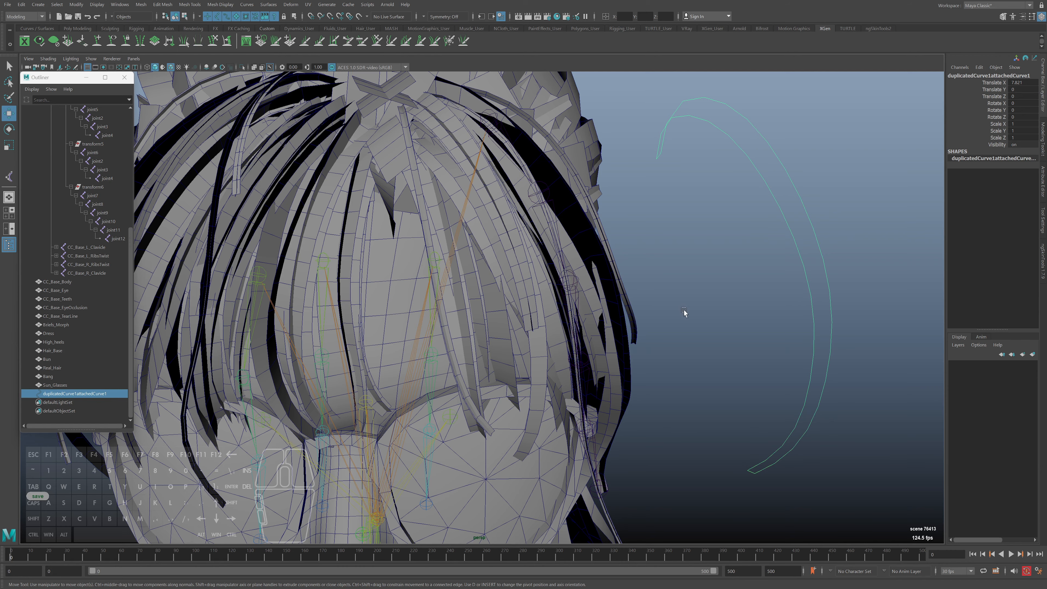
left_click_drag(817, 355, 708, 269, "alt")
key("Delete")
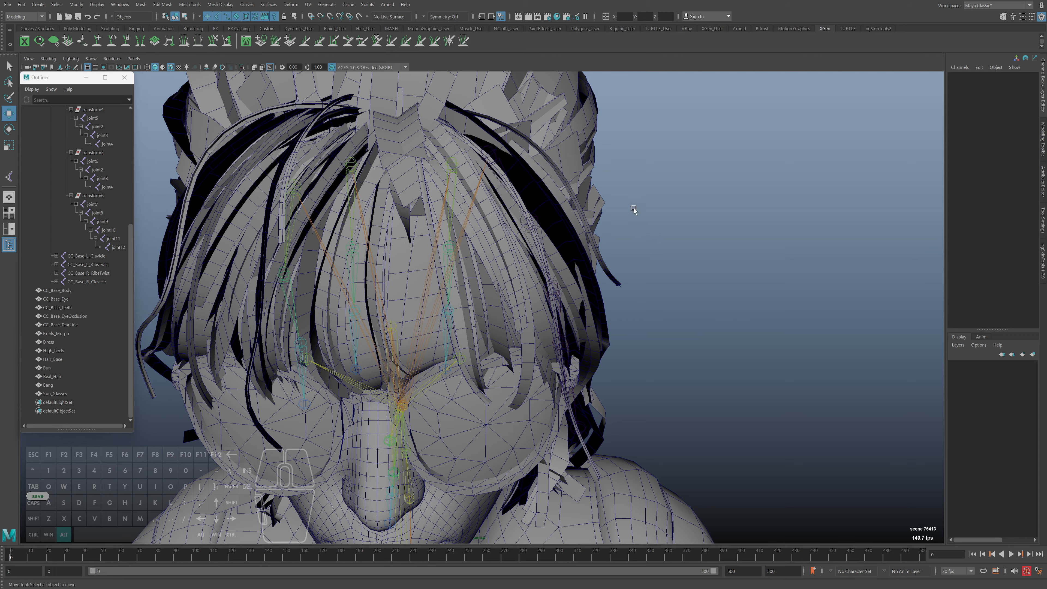
Step: Select joint7 under transform6 and switch to the Rigging menu set
left_click_drag(634, 210, 549, 268, "alt")
key("q")
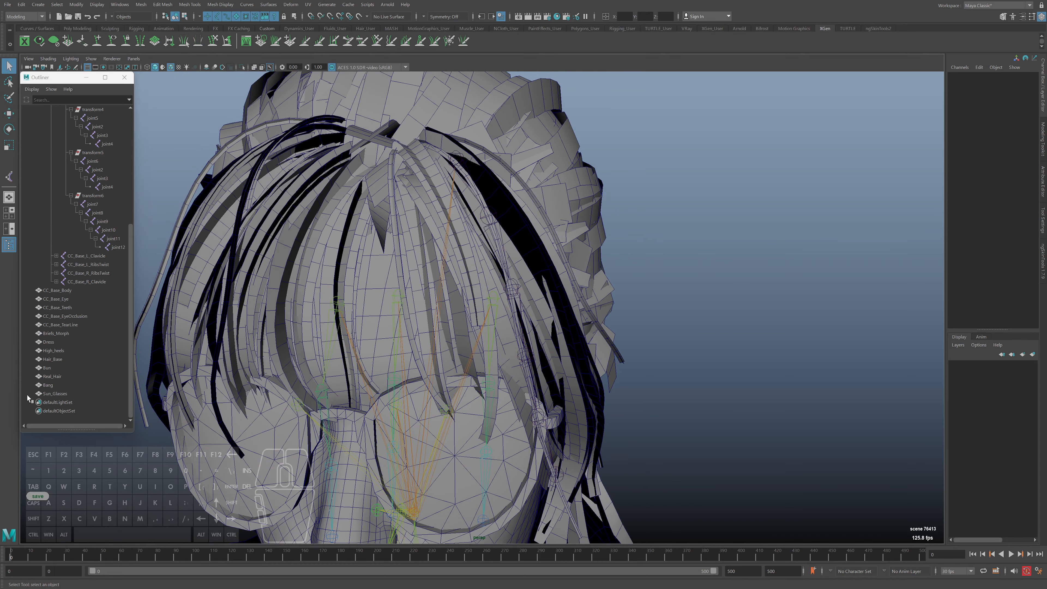
left_click(92, 205)
left_click_drag(474, 272, 495, 284, "alt")
key("F3")
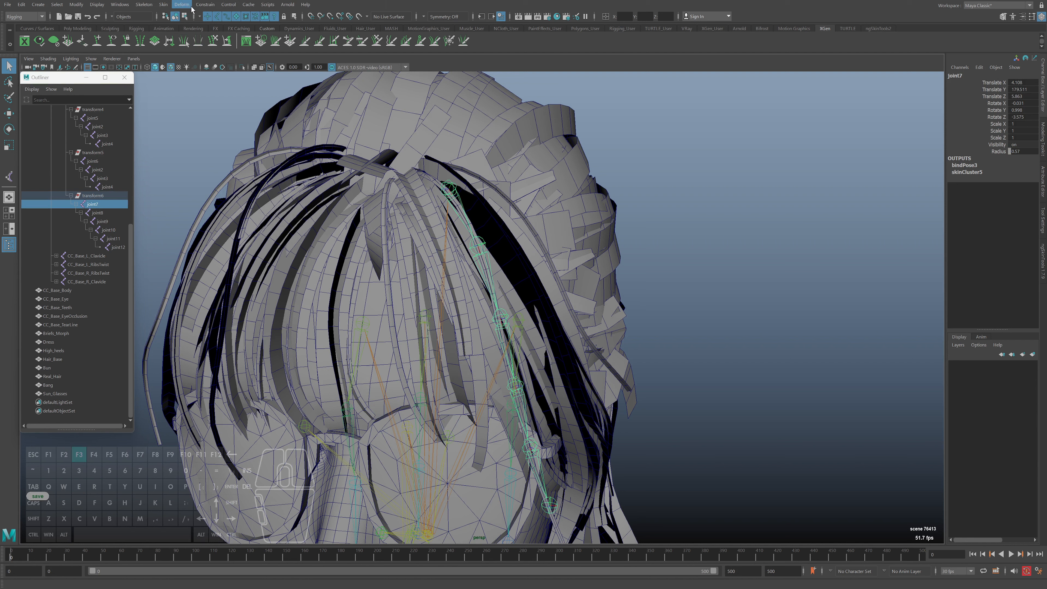
Step: Try to create an IK spline handle from joint7 to joint12, and undo the attempt
left_click(144, 4)
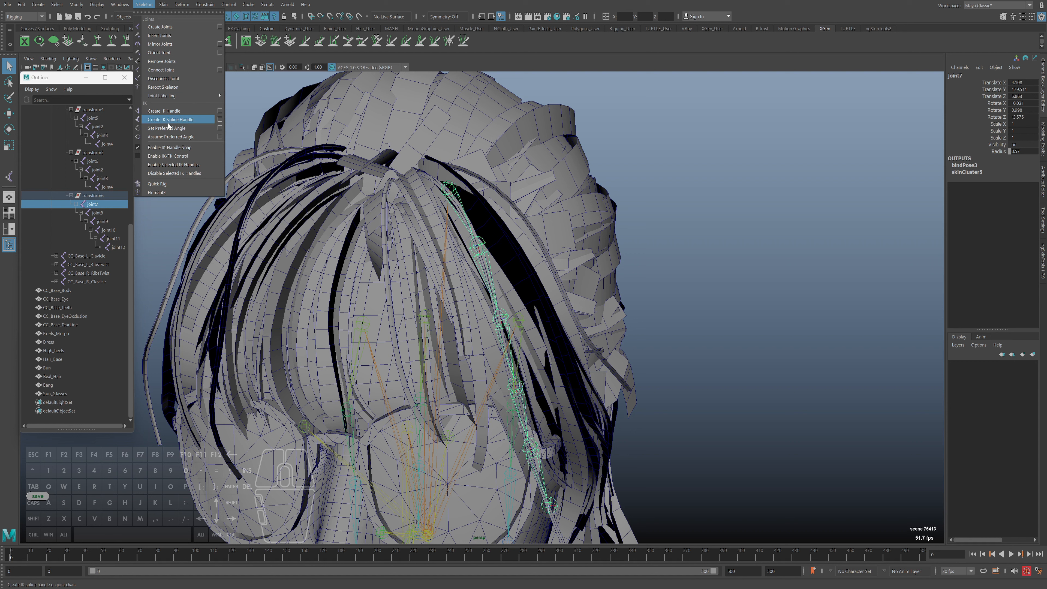
left_click(177, 120)
left_click(452, 188)
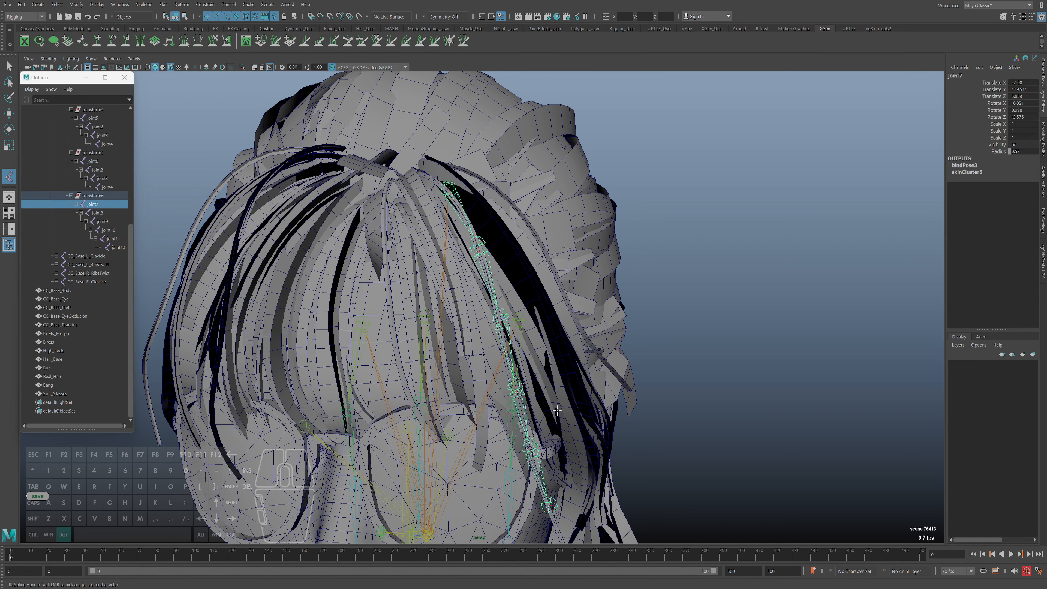
middle_click_drag(568, 506, 572, 402, "alt")
left_click_drag(572, 403, 581, 400, "alt")
left_click(546, 400)
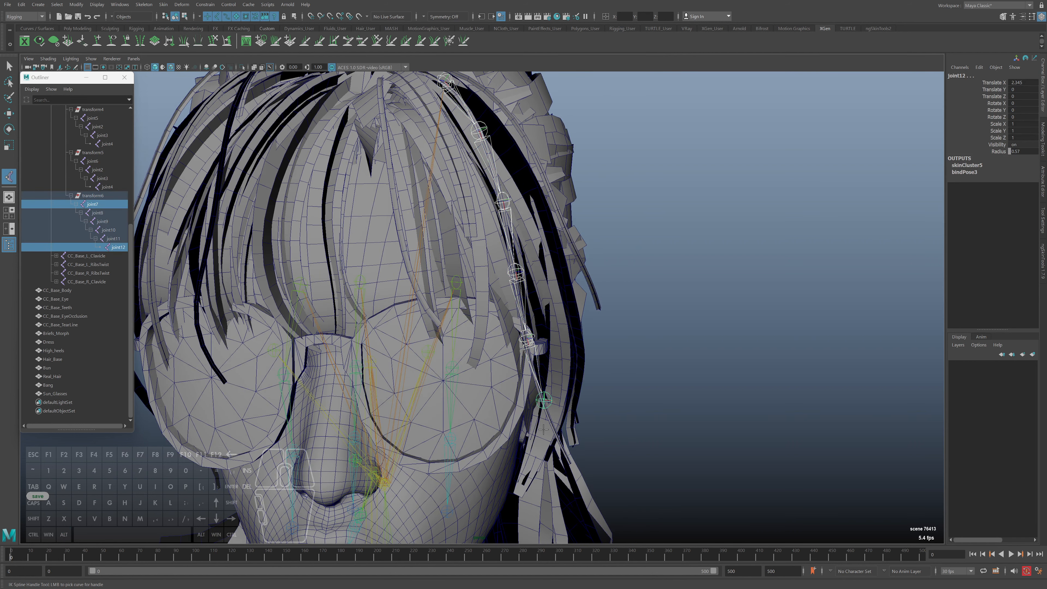
middle_click_drag(528, 411, 531, 423, "alt")
key("ctrl+z")
key("q")
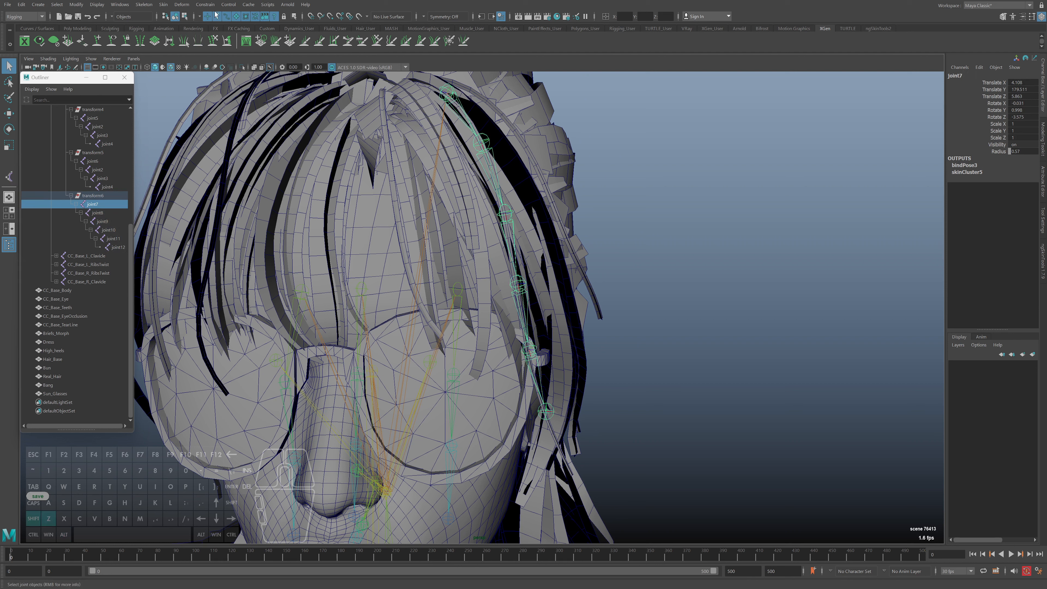
Step: Create an IK spline handle from joint7 to joint12 with Auto create curve on and the number of spans set to 4
left_click(152, 4)
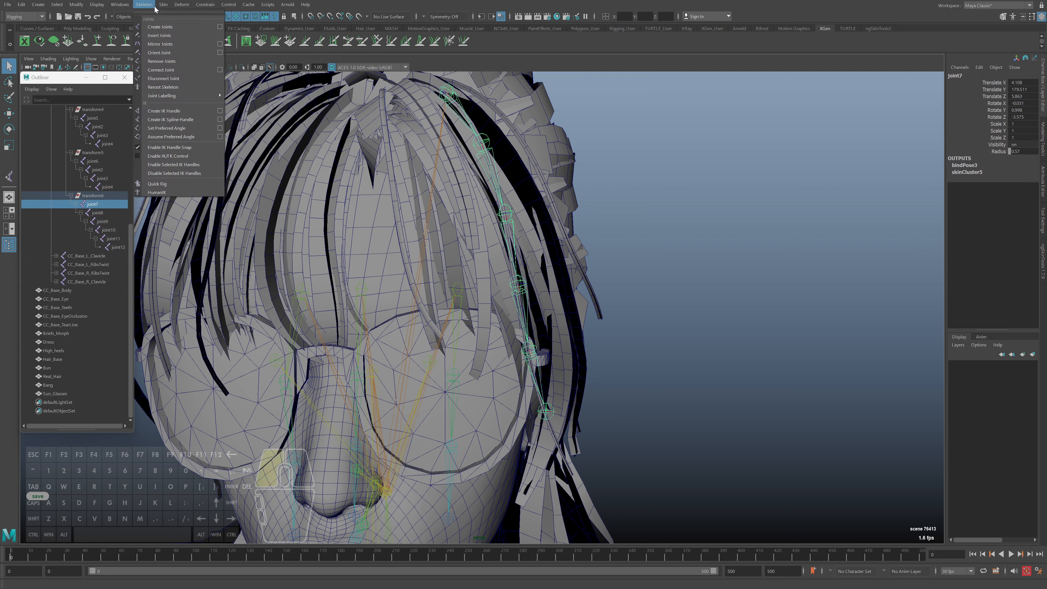
left_click(219, 119)
left_click(913, 112)
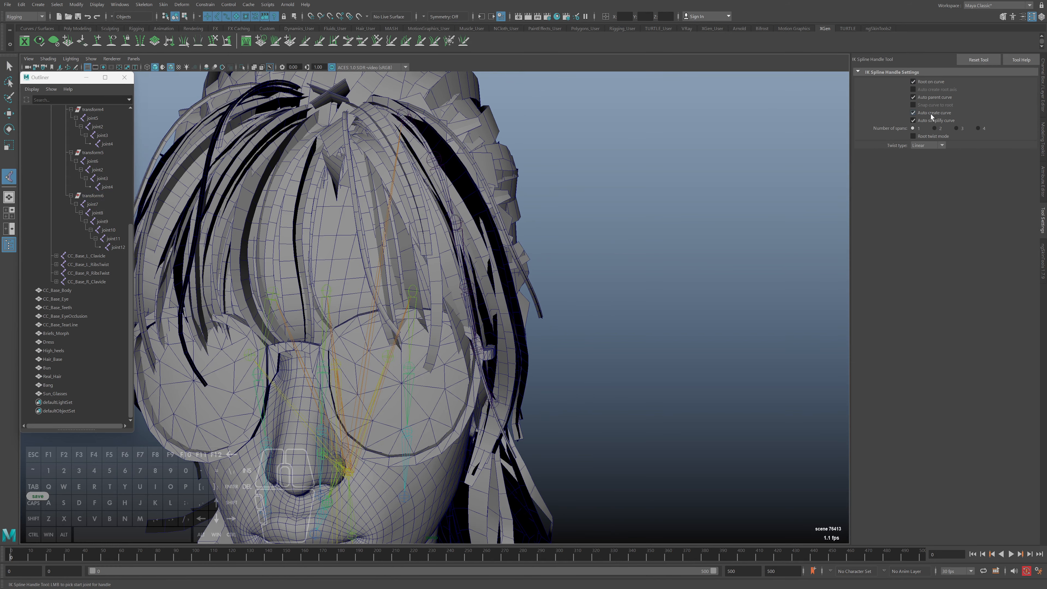
left_click(978, 128)
left_click_drag(465, 166, 413, 101, "alt")
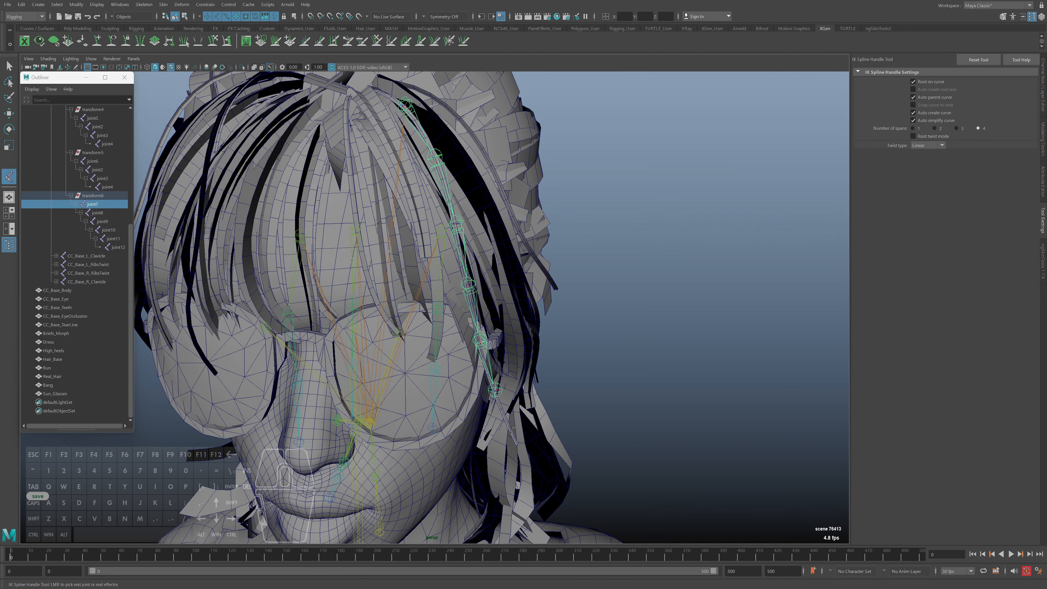
left_click(495, 390)
left_click_drag(373, 414, 348, 423, "alt")
scroll(75, 330, "down", 1)
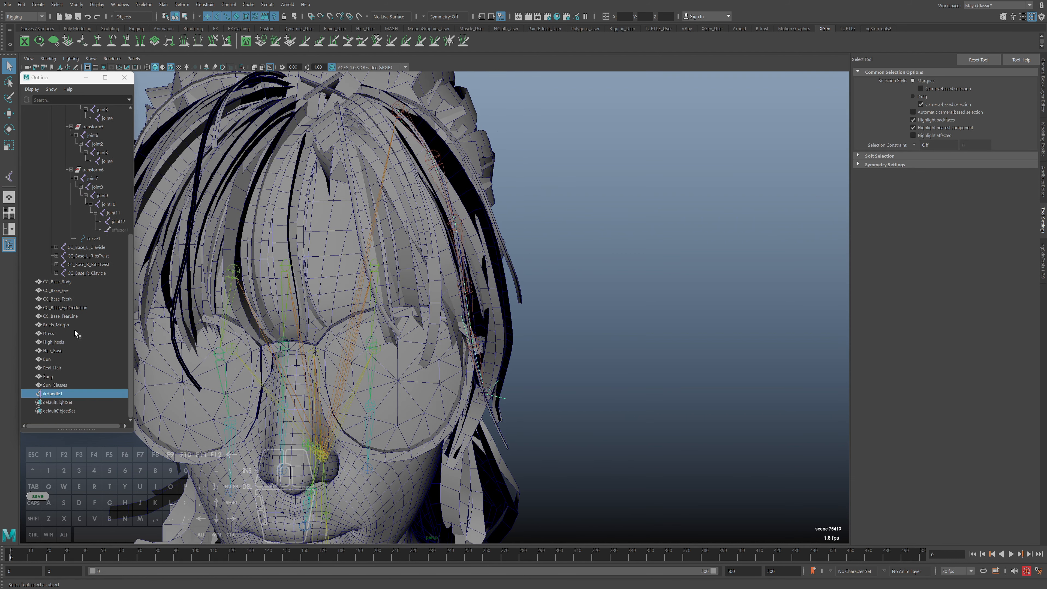
Step: Inspect the new IK handle and its curve1 under transform6, and switch the curve to control vertex selection
left_click(87, 239)
left_click(59, 395)
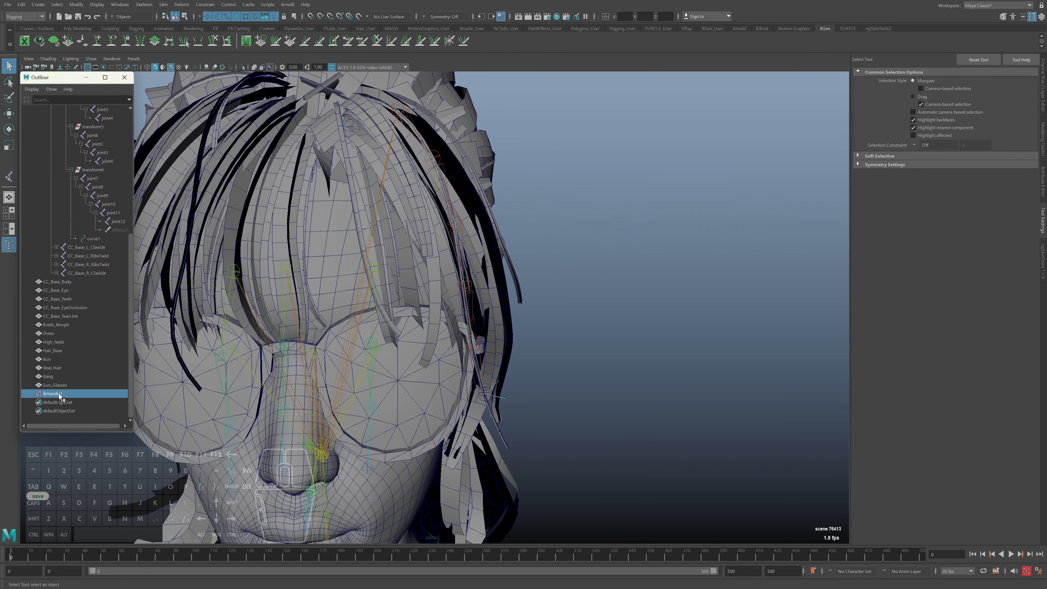
left_click(100, 239)
right_click_drag(664, 253, 619, 256)
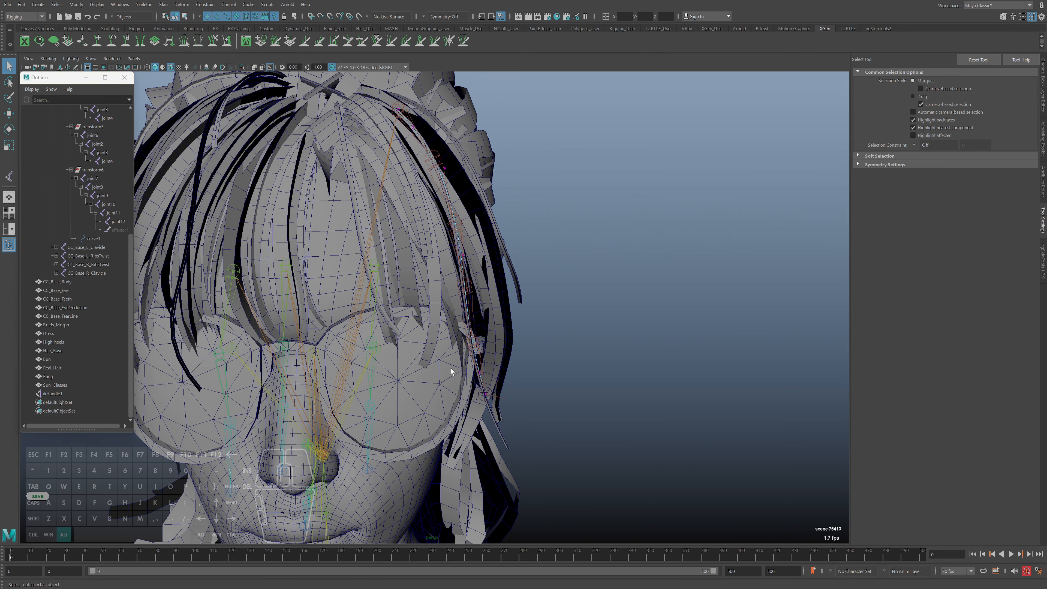
Step: Test-move control vertices near the end and middle of the IK spline curve, undo each move, and return to object selection
right_click_drag(452, 368, 487, 387, "alt")
left_click(484, 380)
key("w")
left_click_drag(485, 380, 526, 344)
key("ctrl+z")
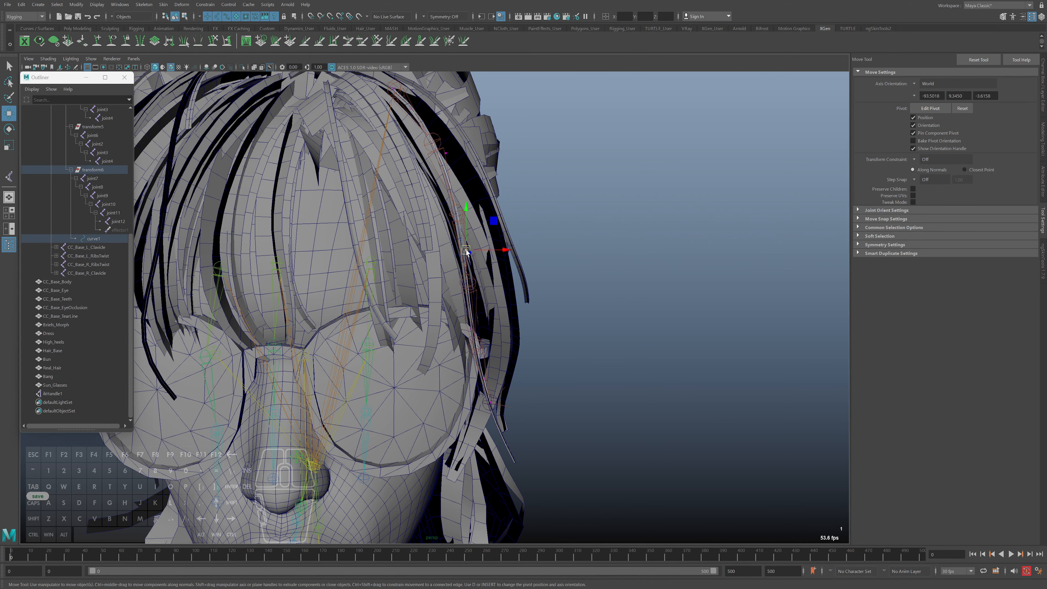
left_click(466, 251)
left_click_drag(467, 252, 448, 272)
key("ctrl+z")
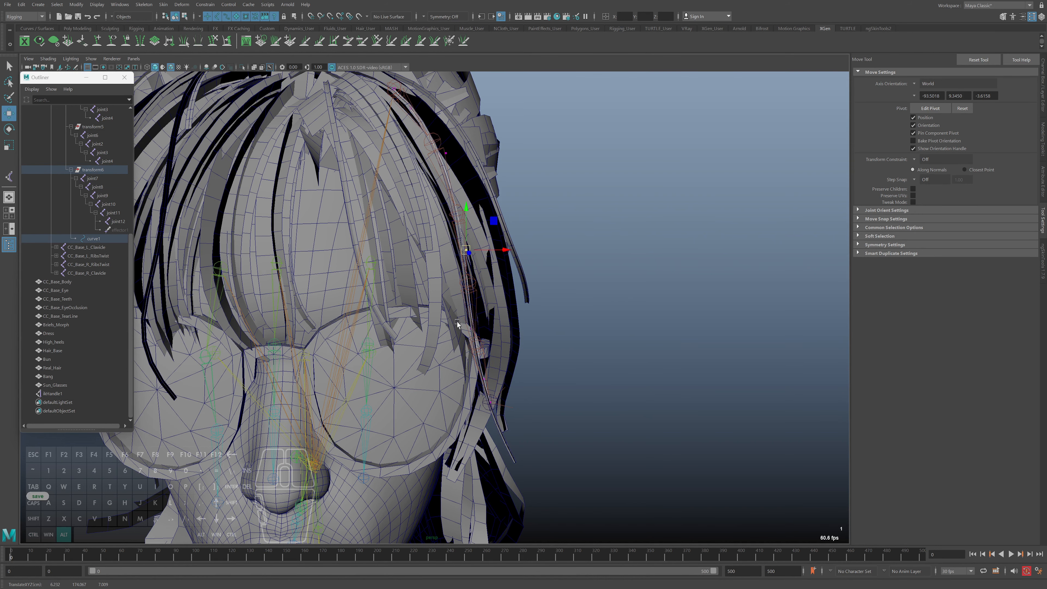
middle_click_drag(457, 330, 447, 340, "alt")
key("F8")
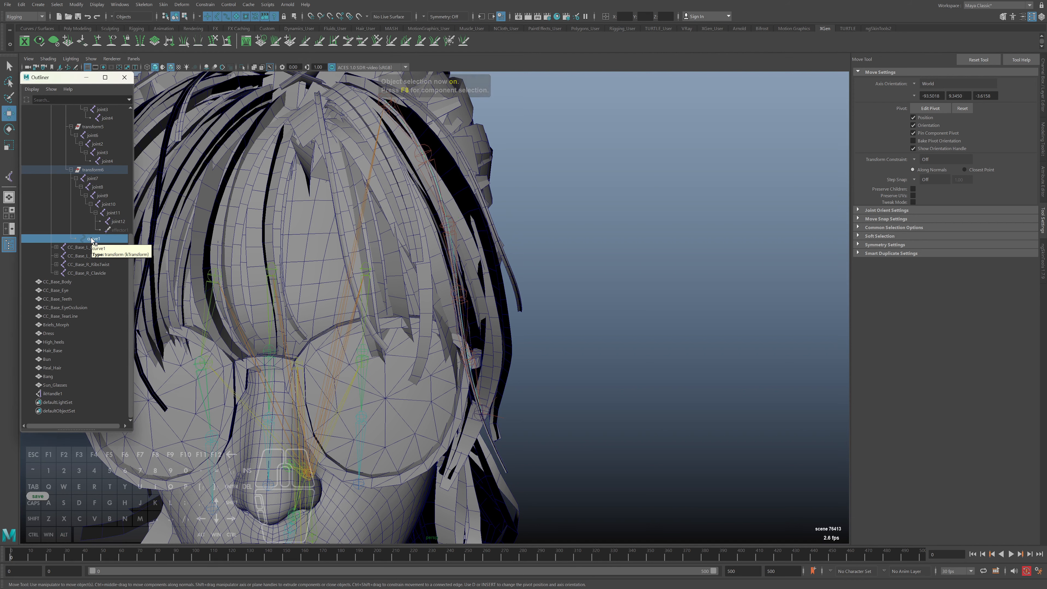
Step: Switch to the FX menu set and make curve1 dynamic with Make Selected Curves Dynamic
left_click(25, 16)
left_click(22, 54)
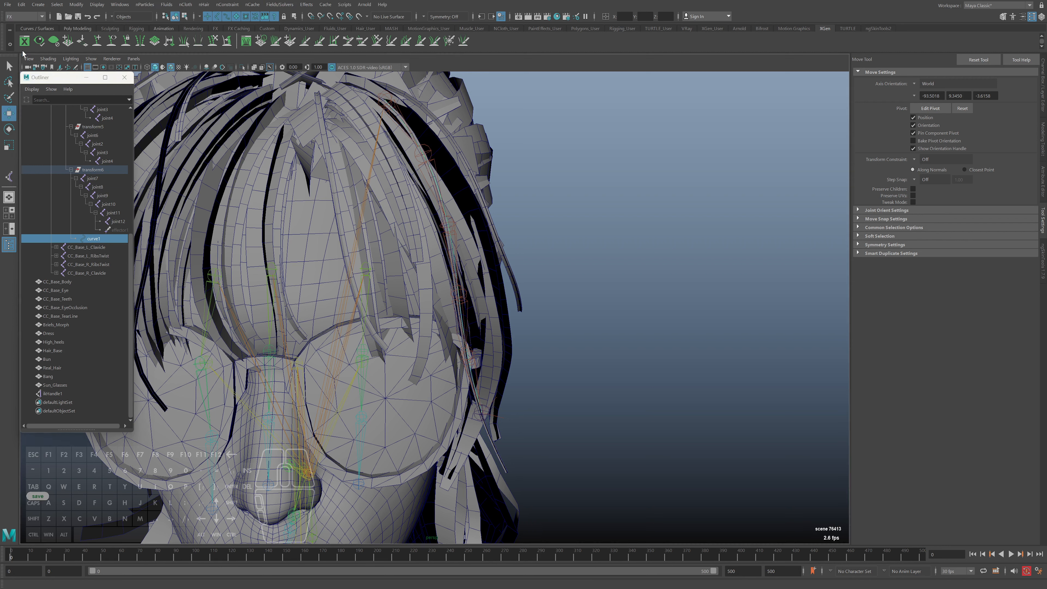
left_click(203, 5)
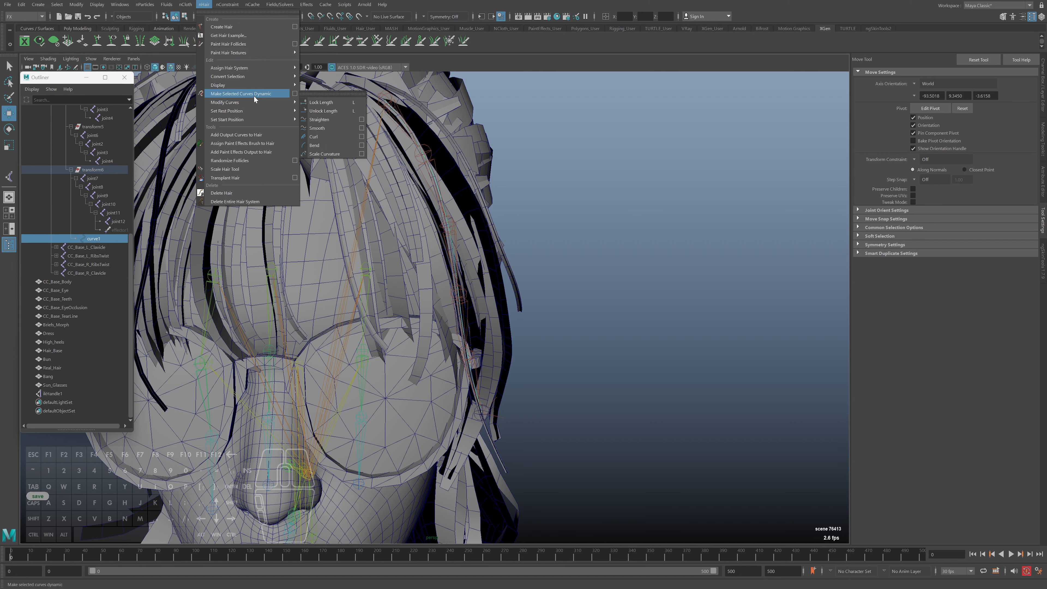
left_click(274, 97)
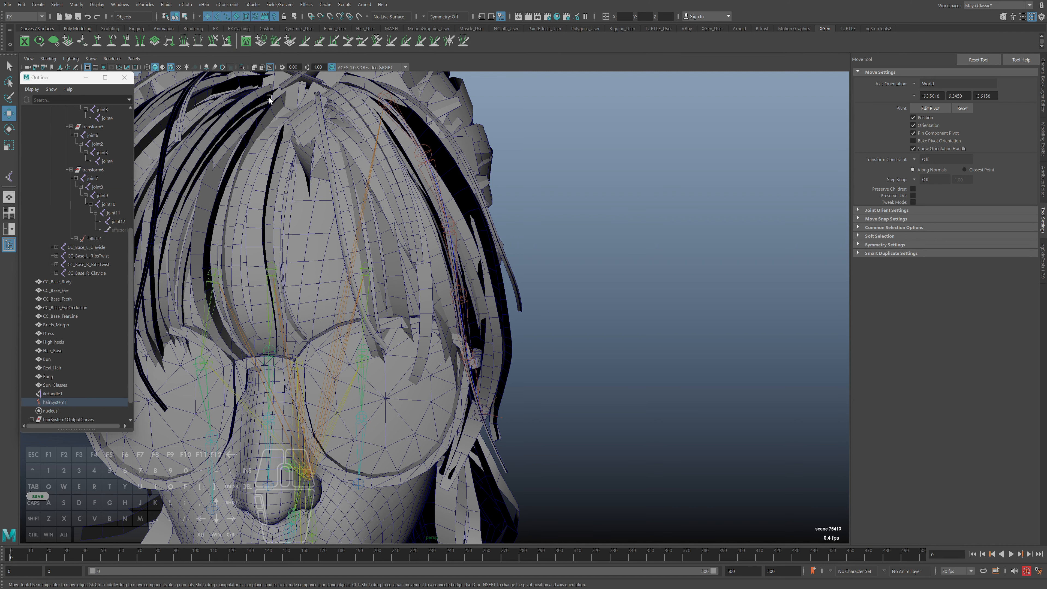
Step: Review the attributes of hairSystemShape1, and play the simulation close up on the strand's joint chain
left_click_drag(555, 317, 549, 313, "alt")
key("ctrl+a")
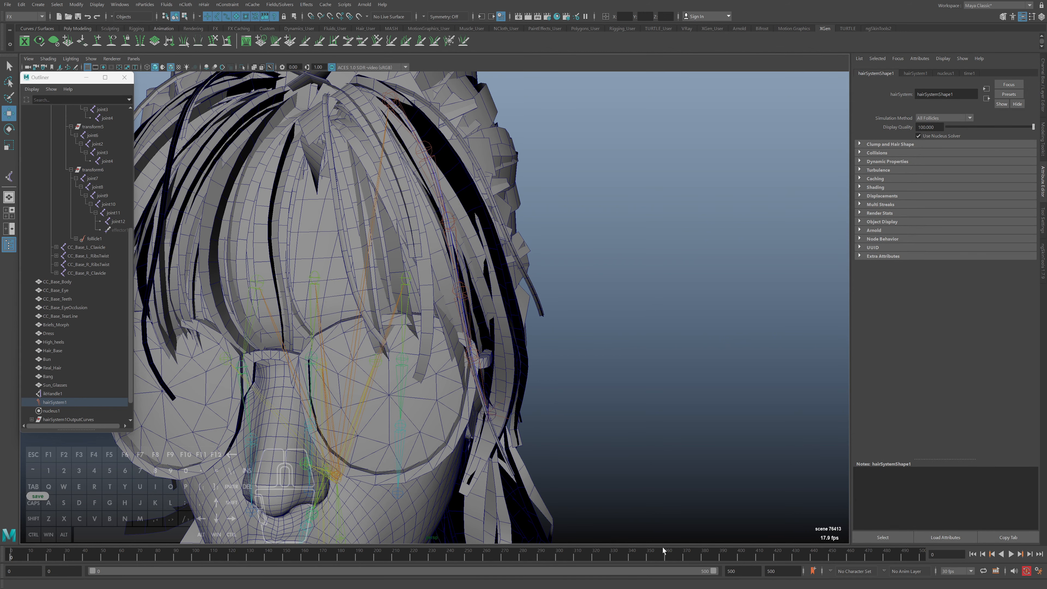
left_click_drag(550, 394, 574, 405, "alt")
key("ctrl+a")
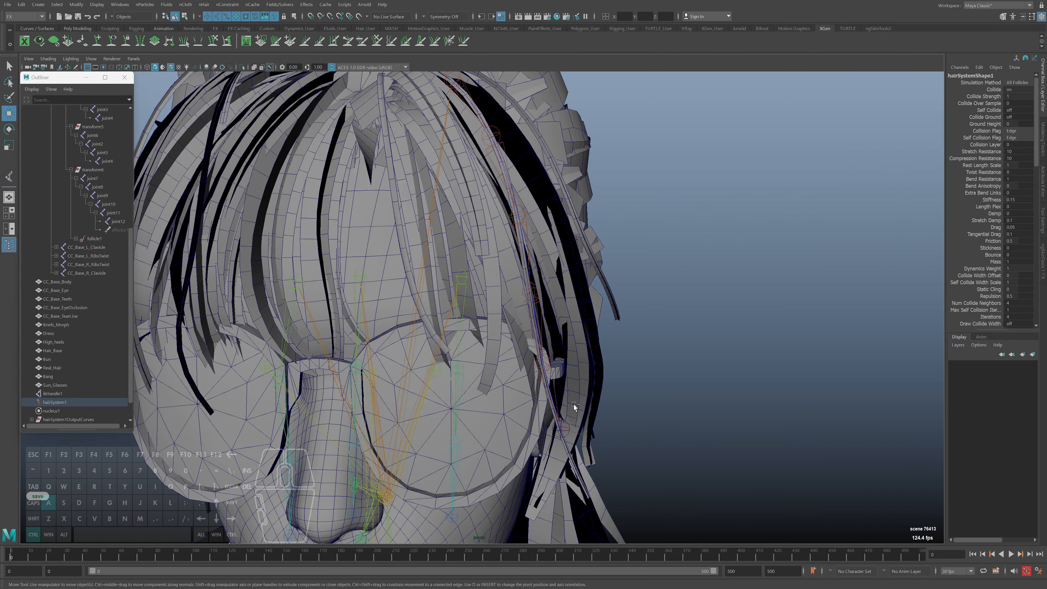
right_click_drag(574, 405, 754, 418, "alt")
key("alt+v")
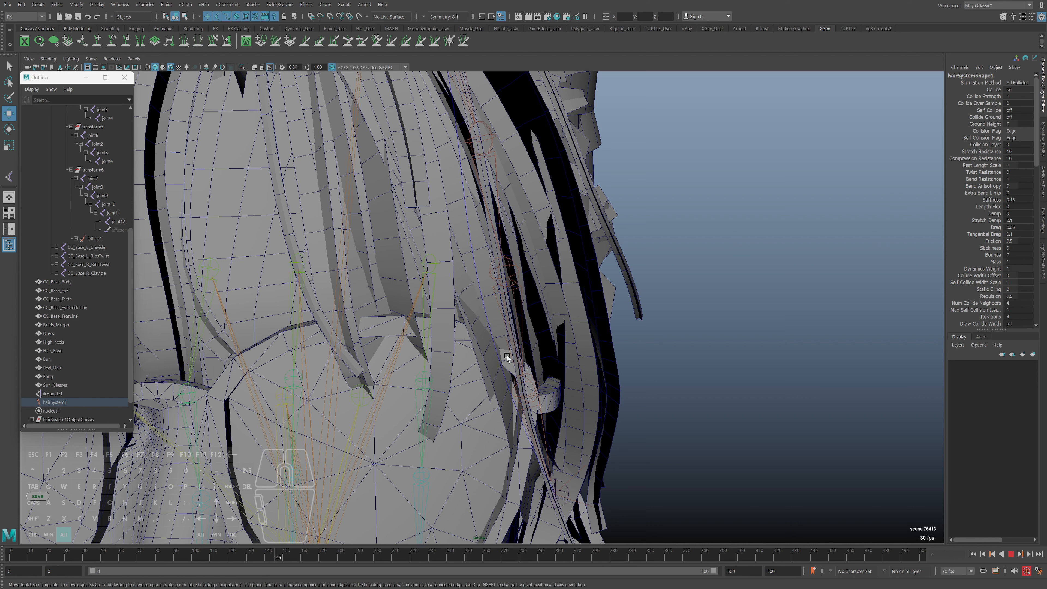
Step: Stop the simulation, rewind to the start frame, and replay it briefly close up on the bang strand
middle_click_drag(474, 267, 466, 309, "alt")
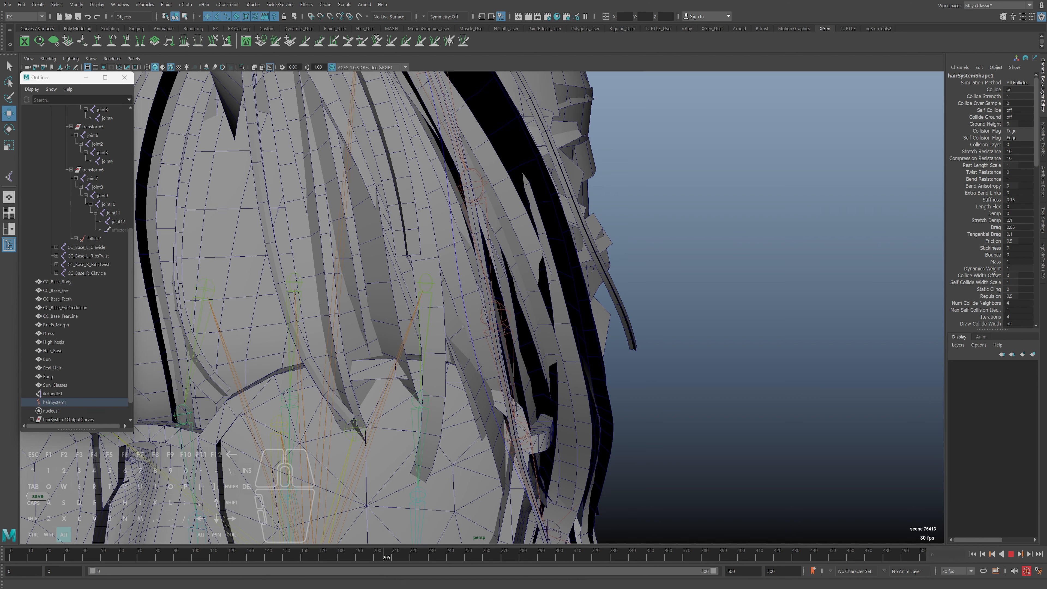
key("alt+v")
left_click_drag(305, 555, 3, 574)
key("alt+v")
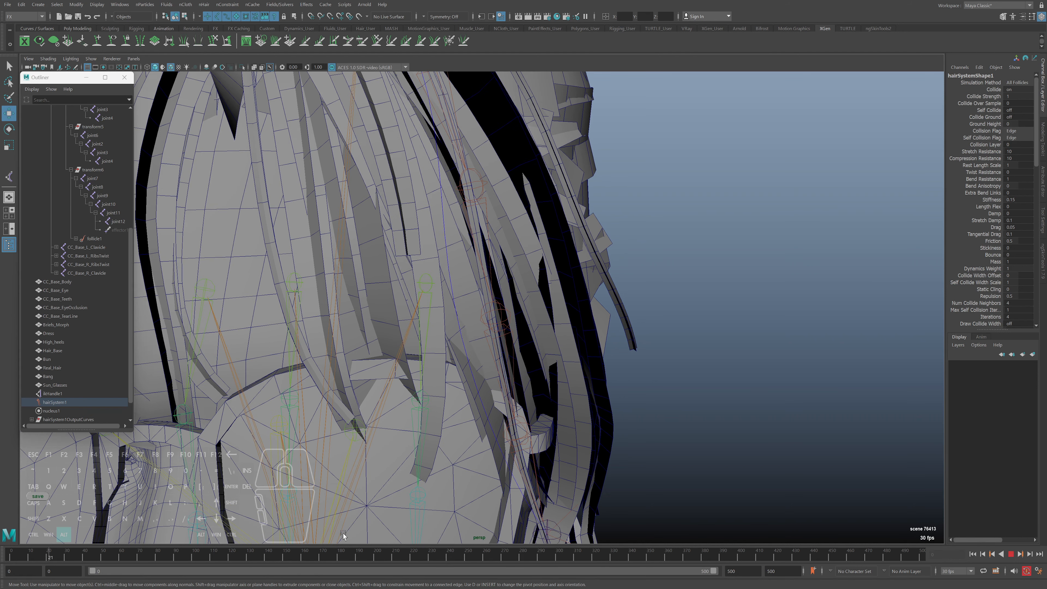
key("alt+v")
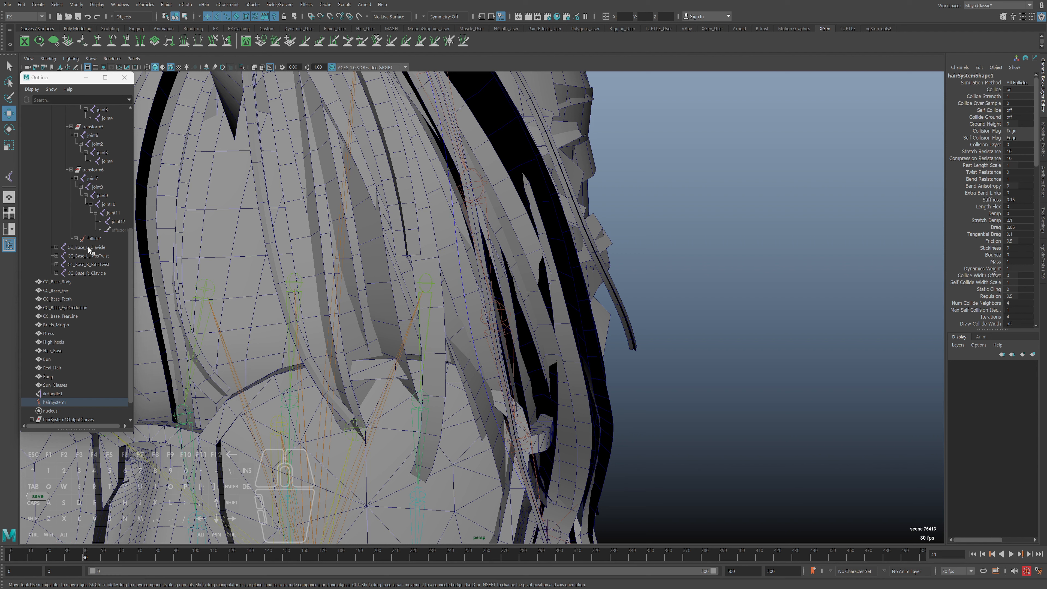
Step: Expand follicle1 under transform6 and inspect the follicle1 node and its child curve1, keeping curve1 selected
left_click(76, 239)
left_click(94, 239)
left_click(98, 247)
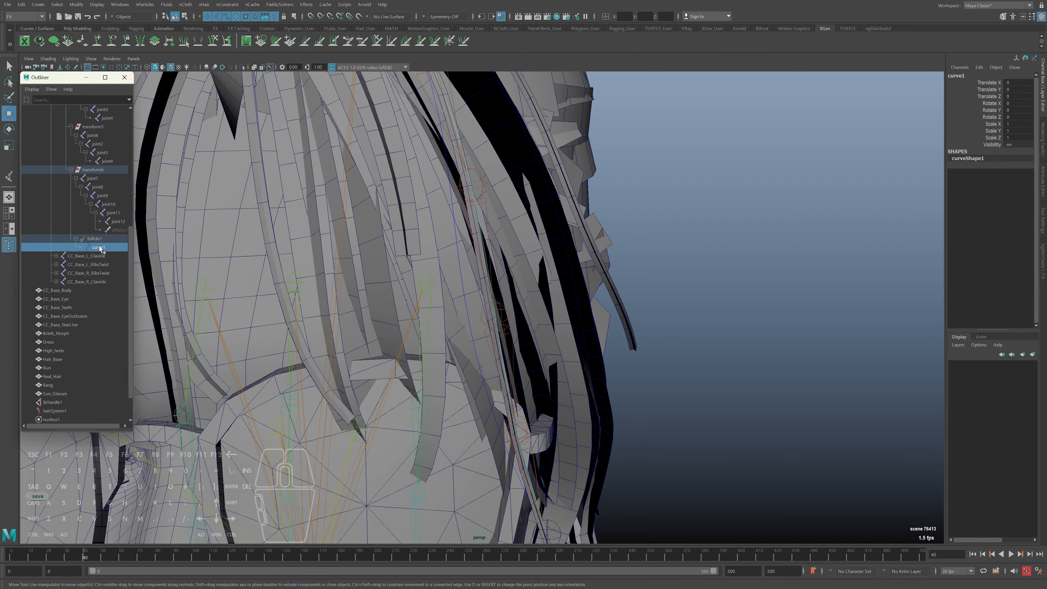
left_click(101, 240)
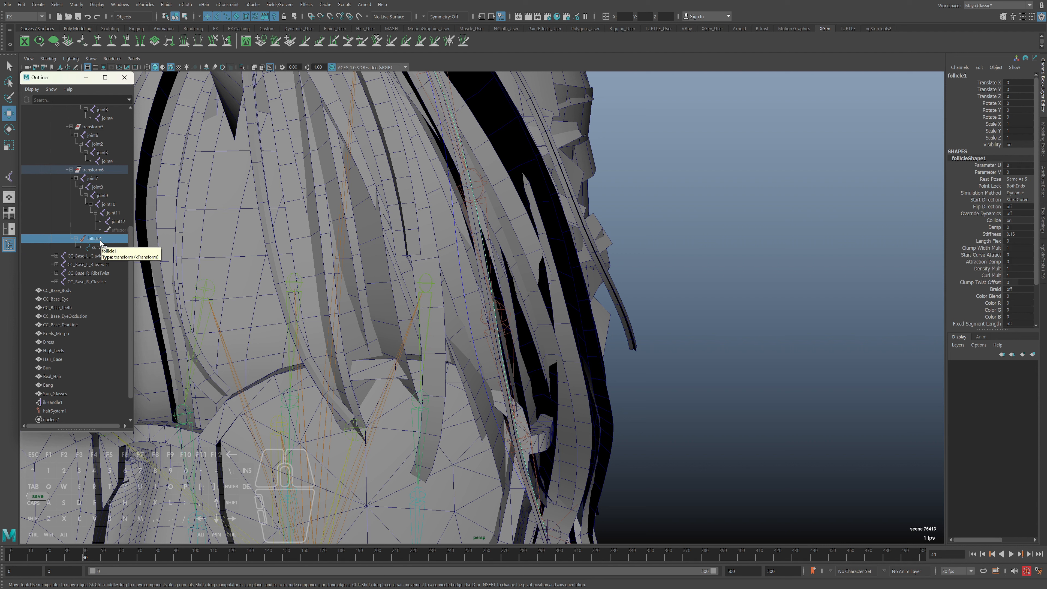
left_click(98, 248)
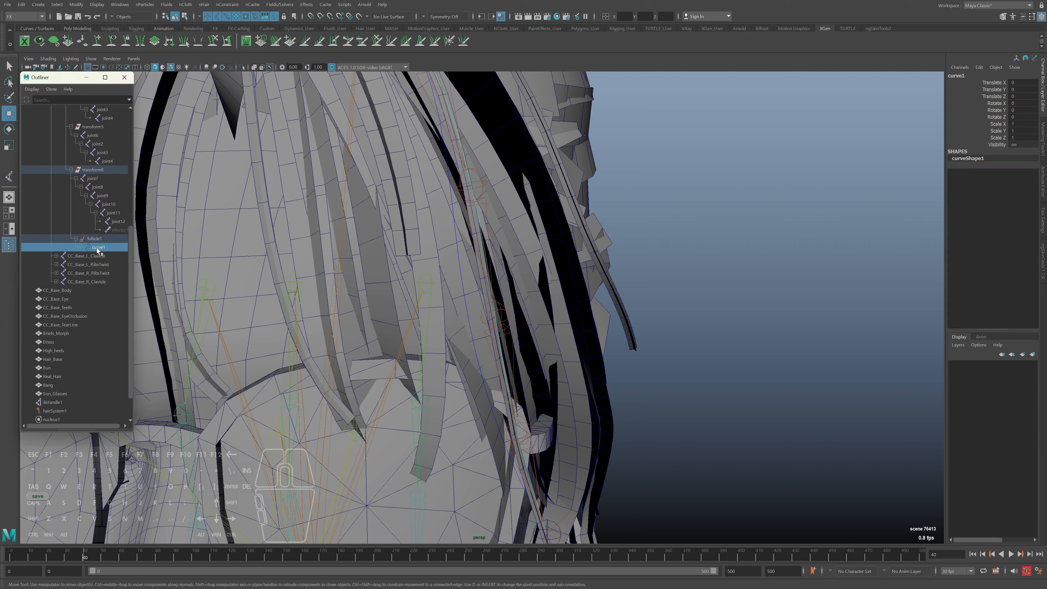
scroll(85, 348, "down", 2)
middle_click_drag(564, 242, 566, 289, "alt")
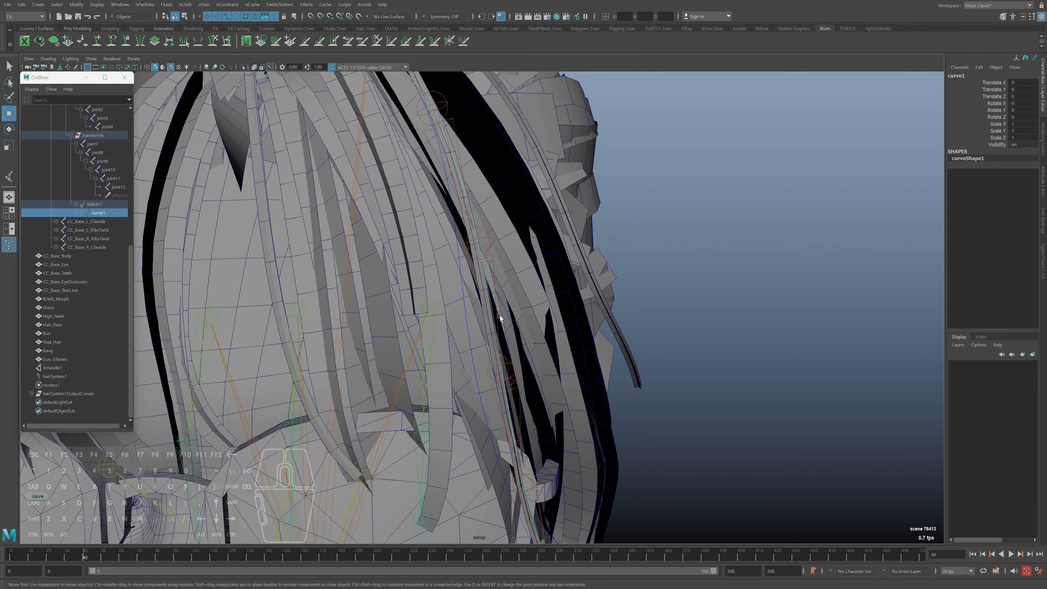
left_click(466, 314)
key("ctrl+z")
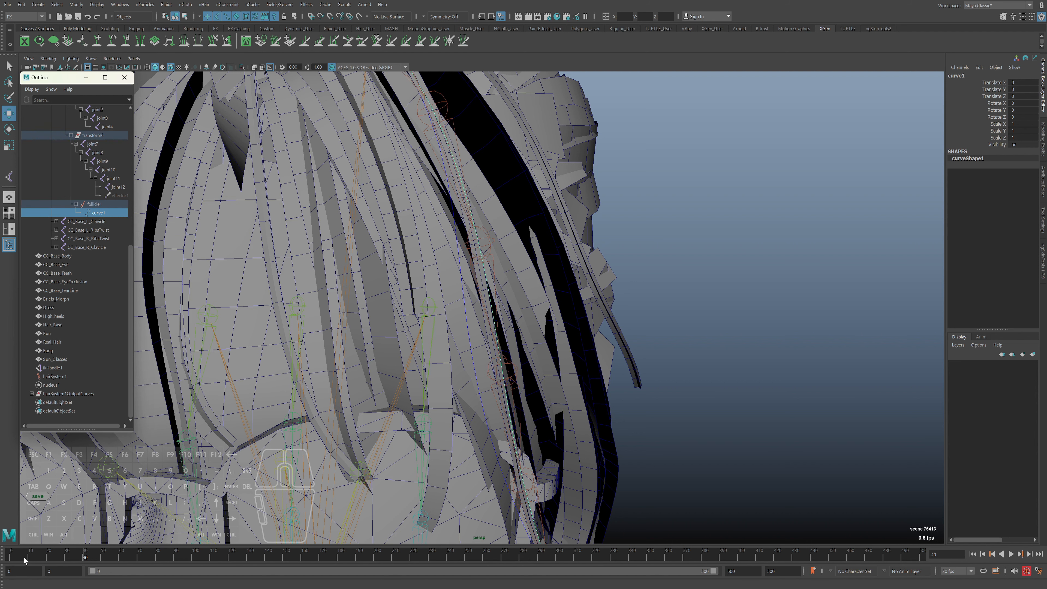
Step: Rewind to frame 0 and examine curve1 along the bang strand from several angles
left_click_drag(25, 557, 1, 559)
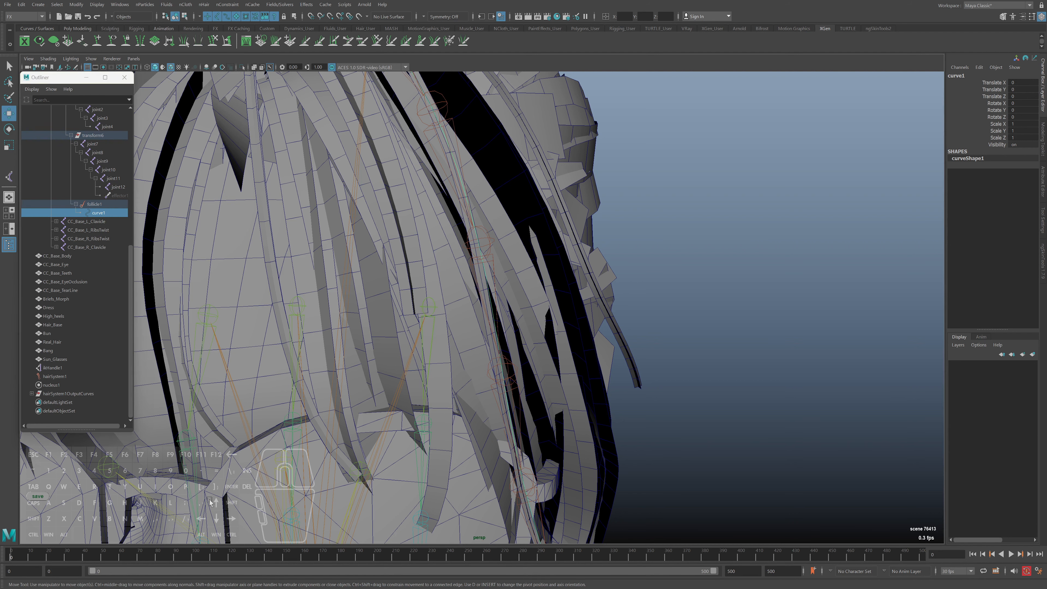
middle_click_drag(318, 388, 341, 397, "alt")
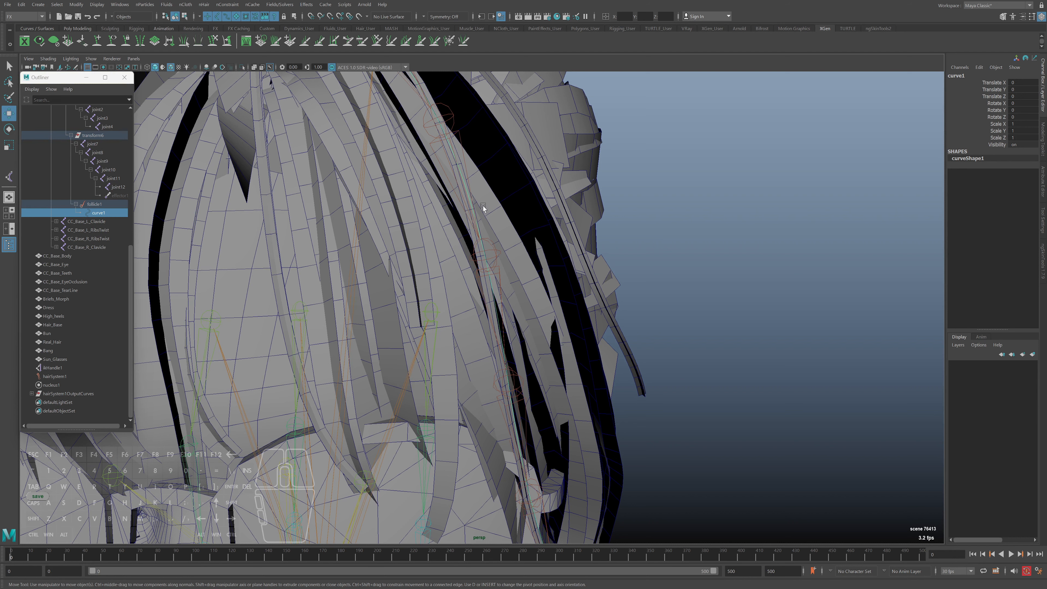
right_click(764, 222)
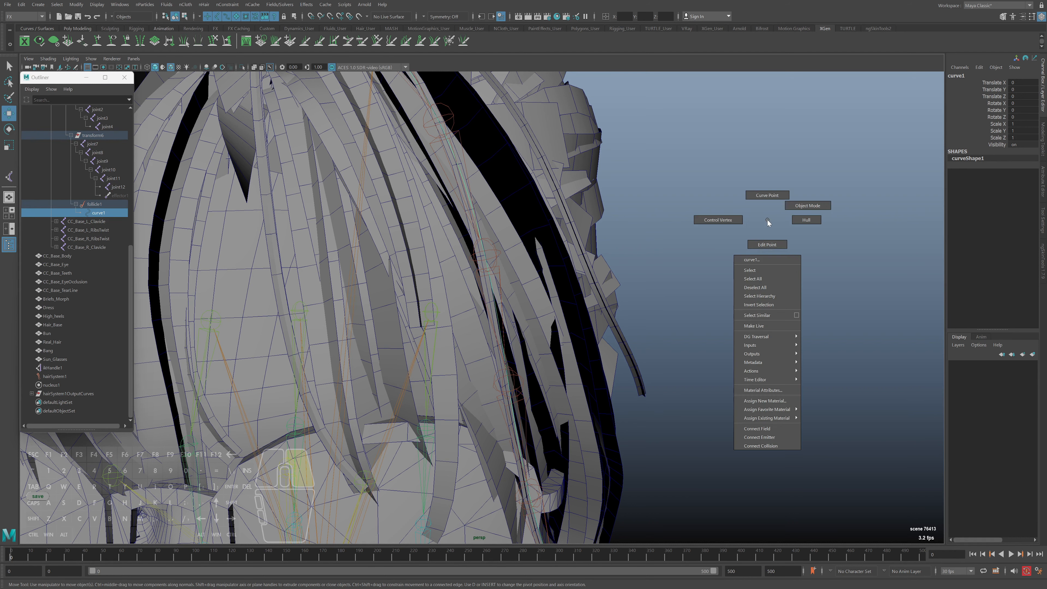
right_click_drag(482, 440, 440, 339, "alt")
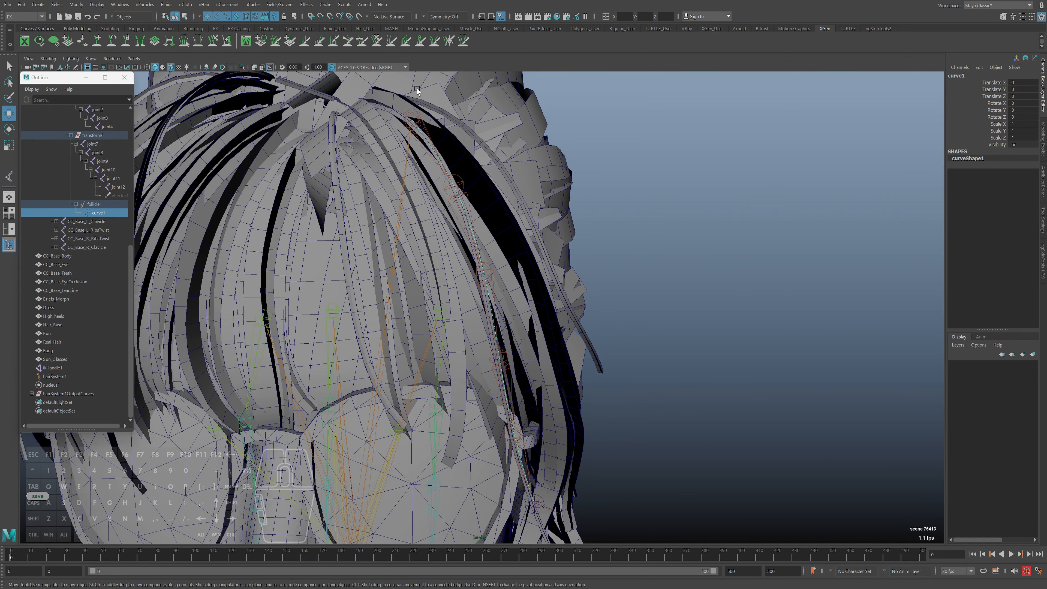
left_click_drag(451, 101, 516, 244, "alt")
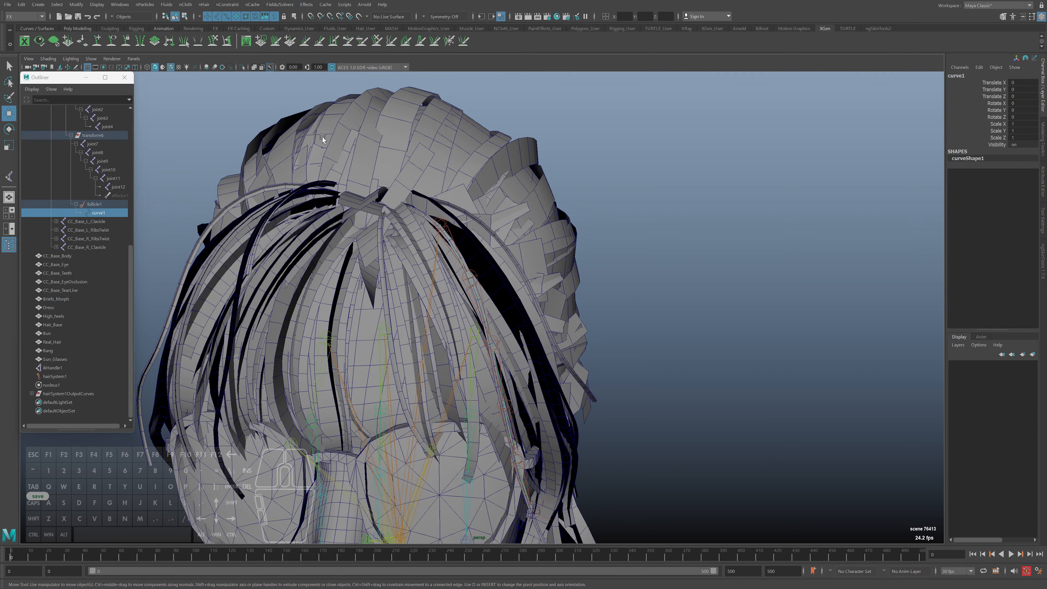
right_click_drag(514, 244, 518, 267, "alt")
middle_click_drag(518, 266, 513, 249, "alt")
right_click_drag(386, 274, 394, 309, "alt")
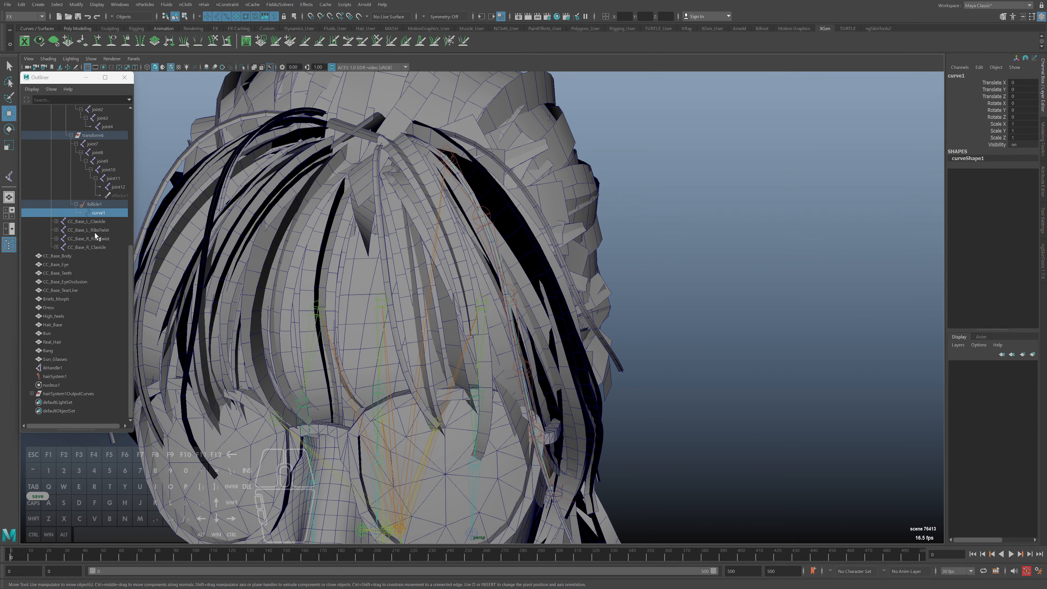
left_click_drag(225, 506, 266, 483, "alt")
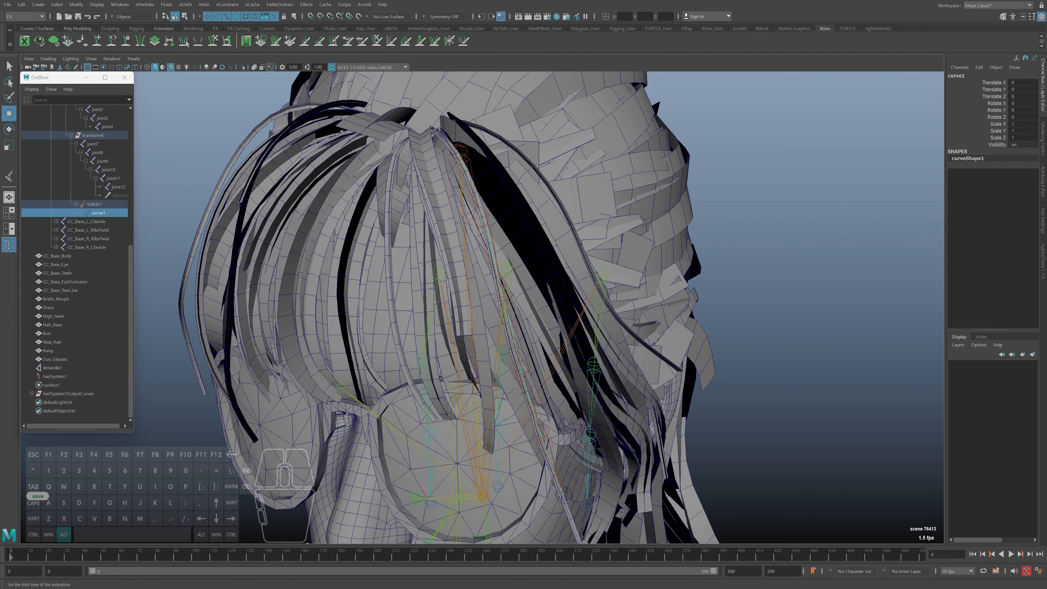
left_click_drag(509, 231, 522, 329, "alt")
Step: Play the simulation with curve1 selected, watch the original curve against its joint chain, and stop playback
key("alt+v")
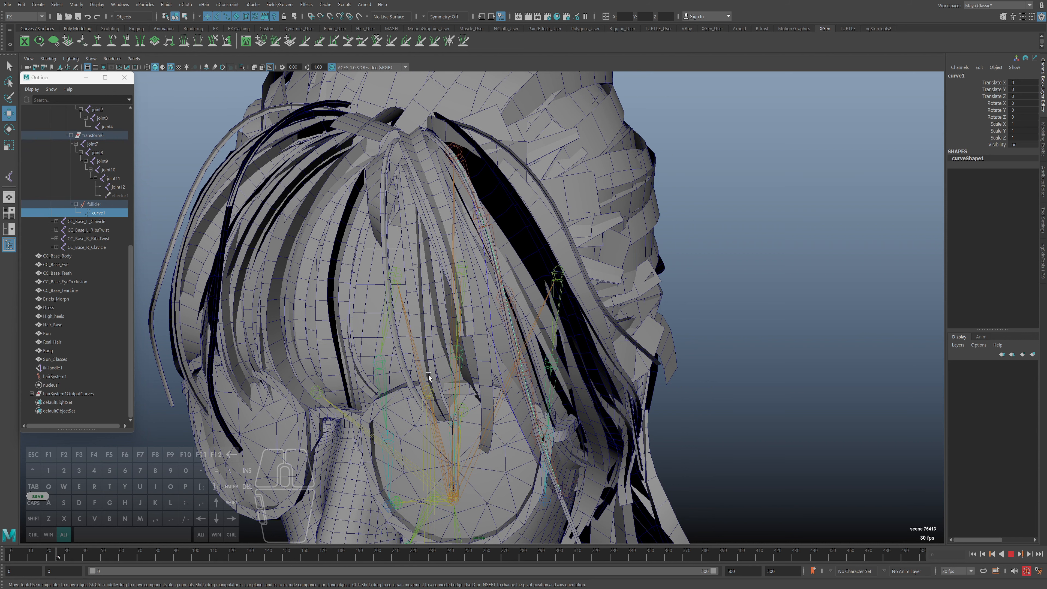
right_click_drag(430, 378, 544, 423, "alt")
left_click_drag(544, 422, 520, 377, "alt")
key("alt+v")
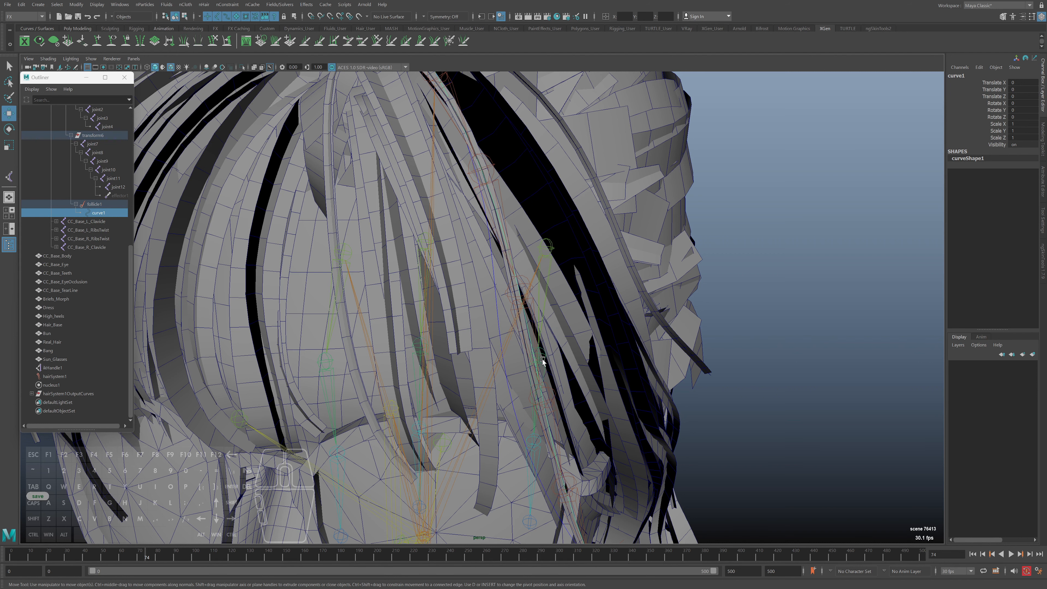
Step: Check the strand from a wider view of the head, resume the simulation, stop it, and rewind to frame 0
left_click_drag(535, 386, 509, 281, "alt")
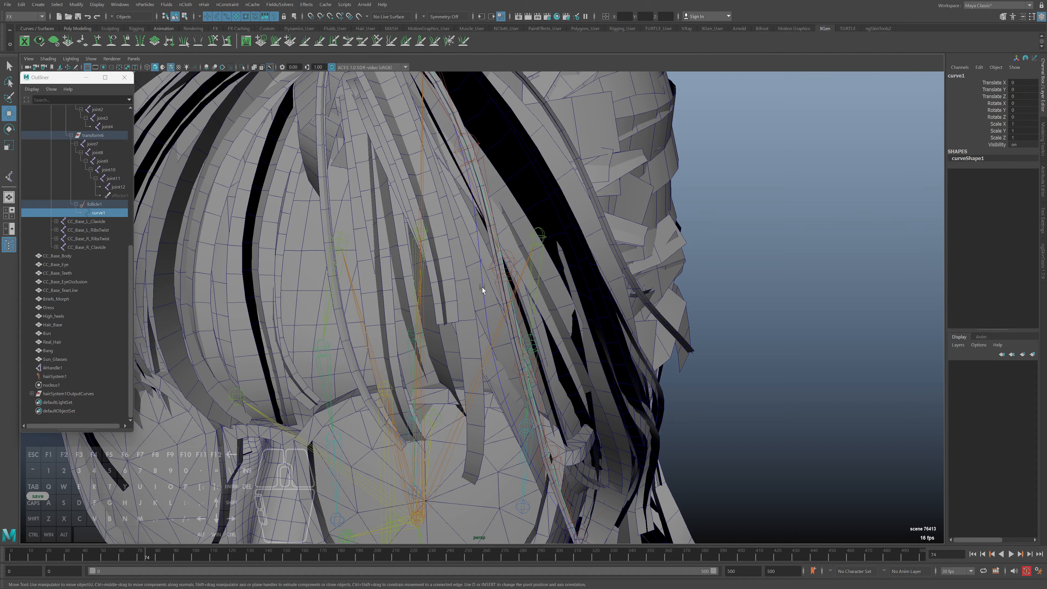
left_click_drag(481, 288, 490, 259, "alt")
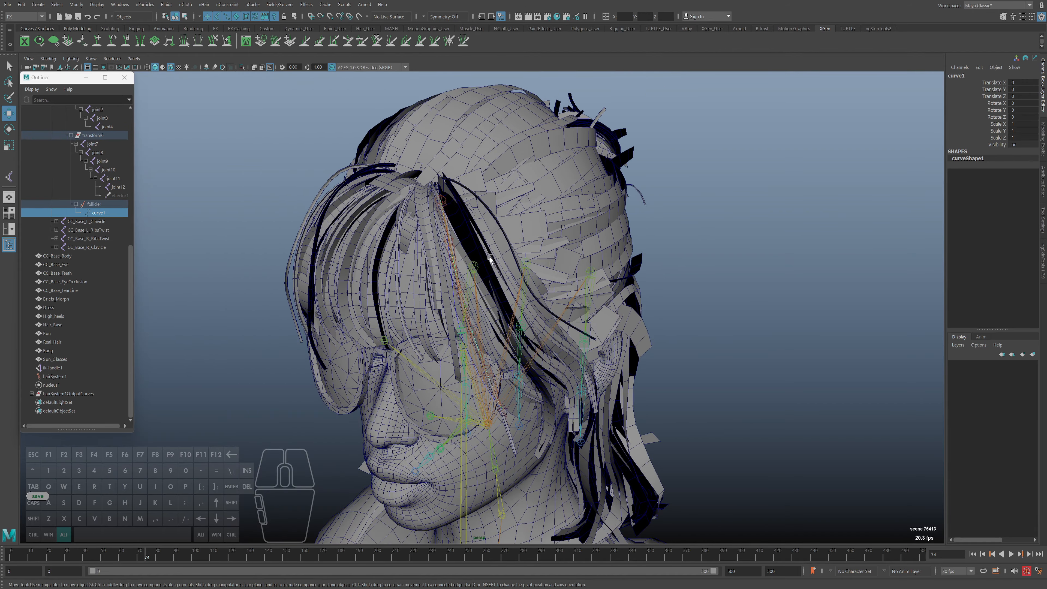
left_click_drag(469, 324, 498, 325, "alt")
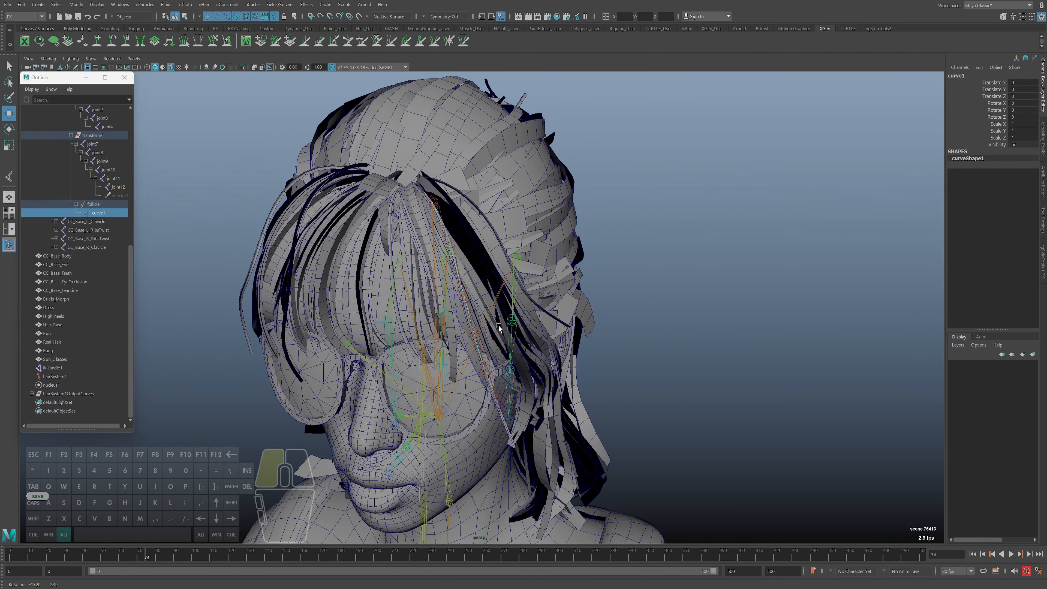
right_click_drag(498, 326, 621, 386, "alt")
key("alt+v")
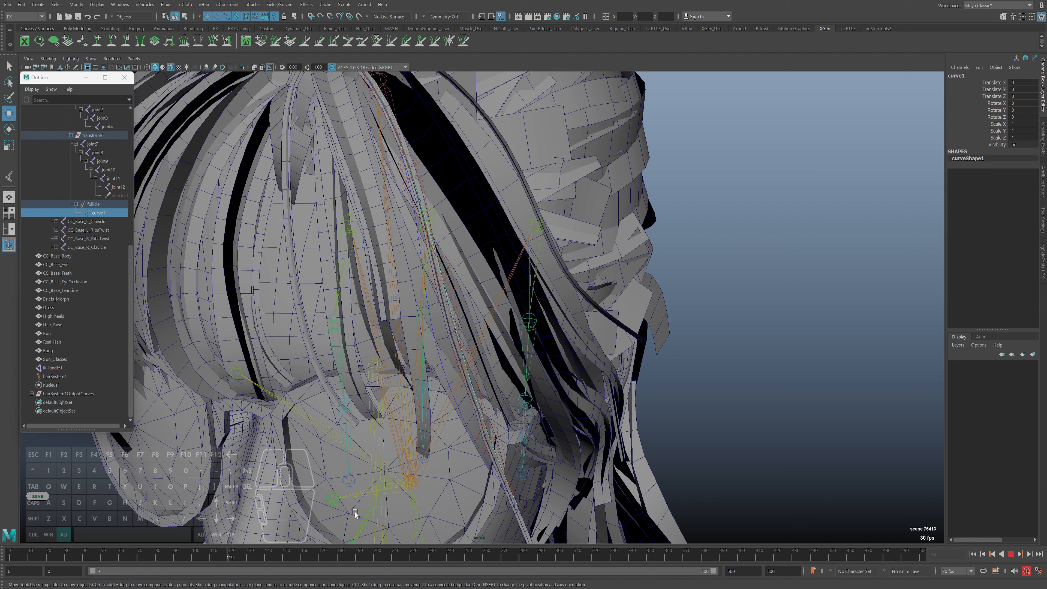
key("alt+v")
left_click_drag(246, 560, 9, 559)
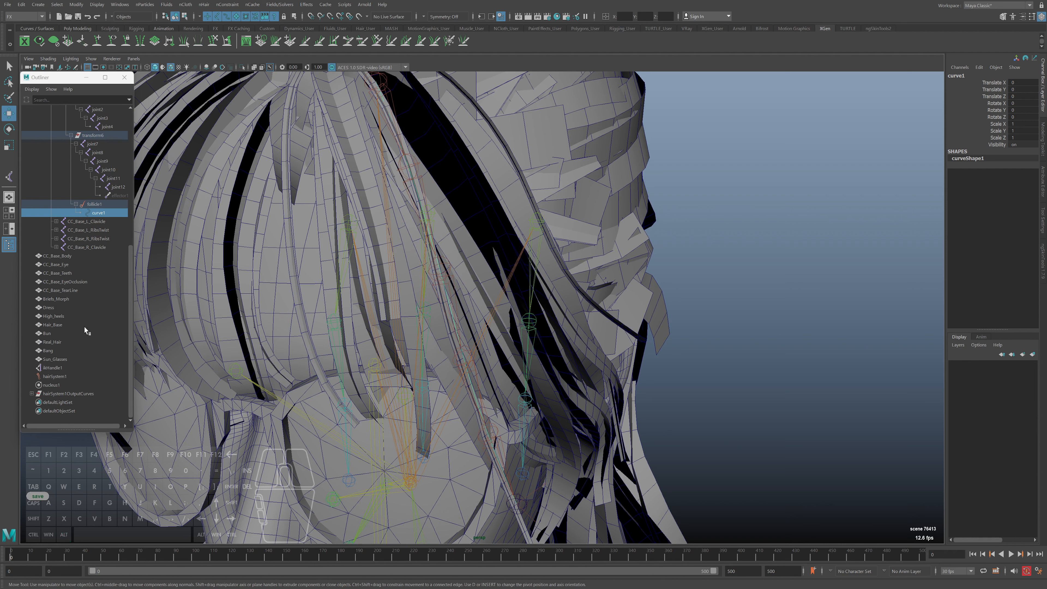
Step: Select the output curve curve2 inside hairSystem1OutputCurves and run the simulation briefly to watch its motion
left_click(31, 393)
left_click(75, 401)
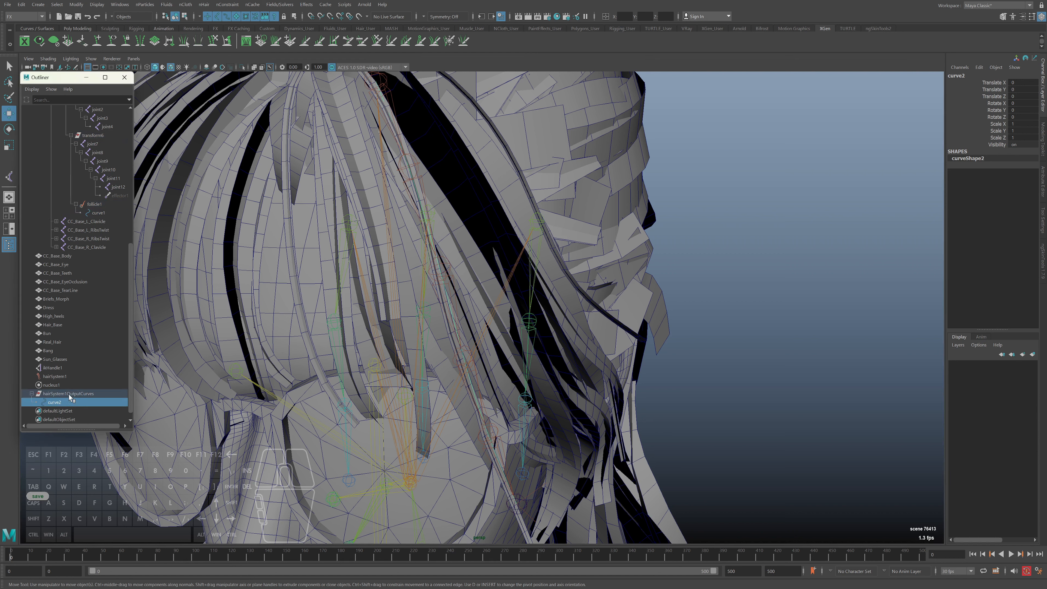
key("alt+v")
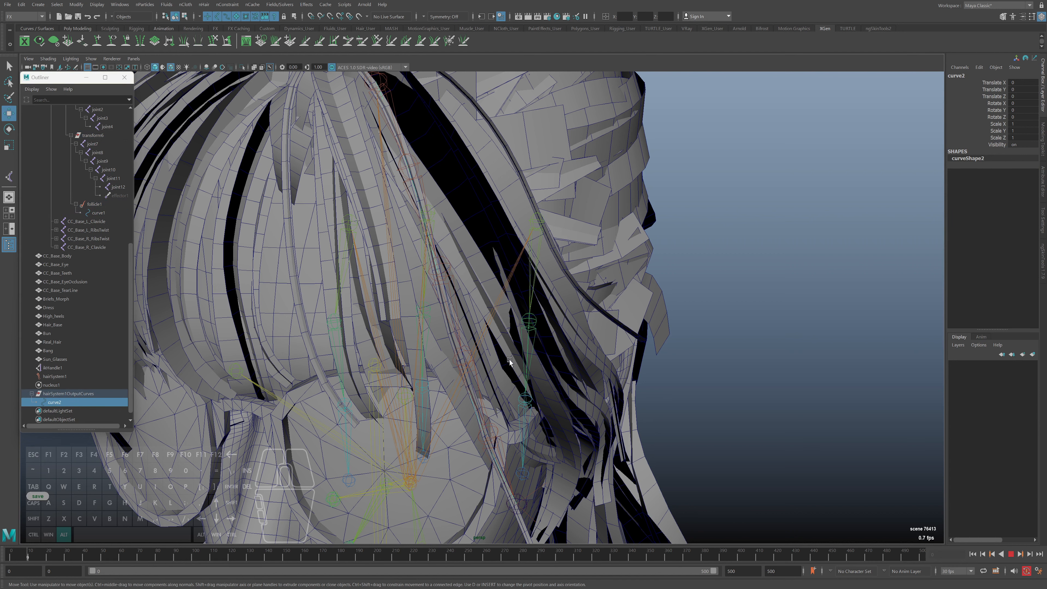
key("alt+v")
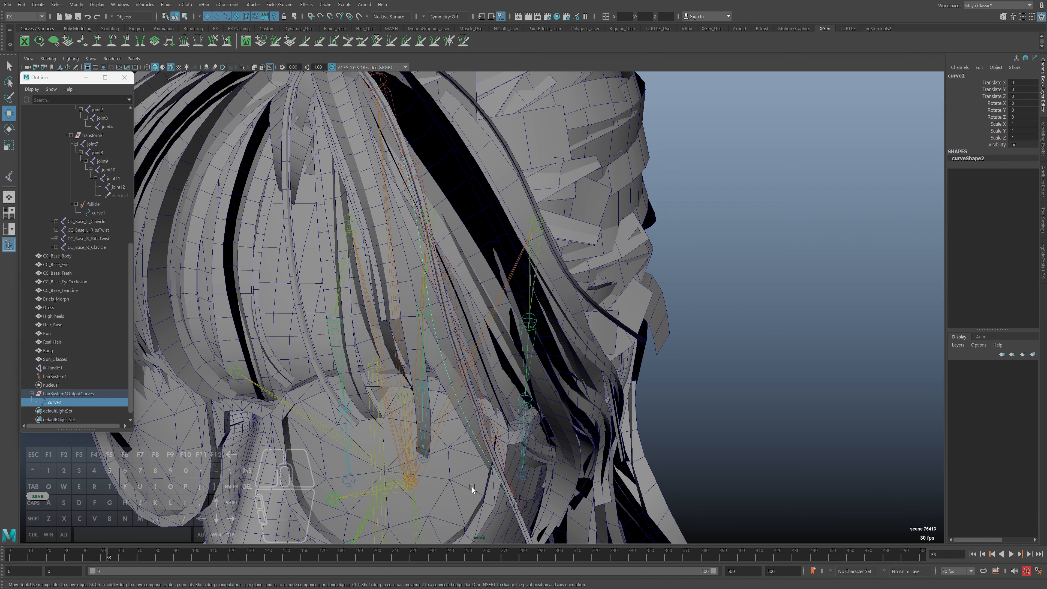
Step: Open curve2's detailed attributes and set Point Lock to Base on followed follicleShape1
middle_click_drag(471, 487, 483, 435, "alt")
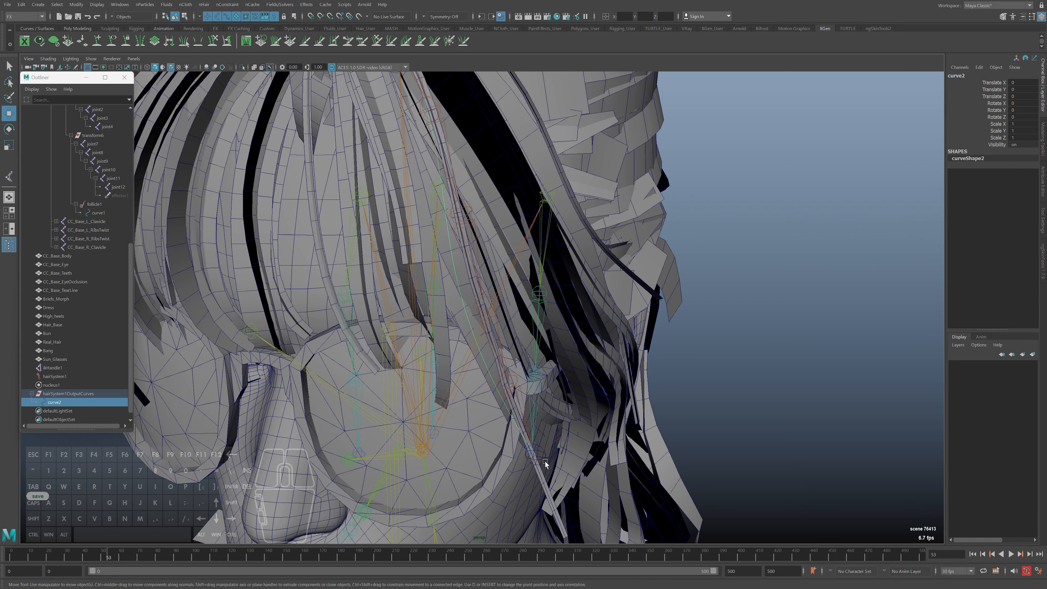
left_click_drag(548, 464, 606, 431, "alt")
key("ctrl+a")
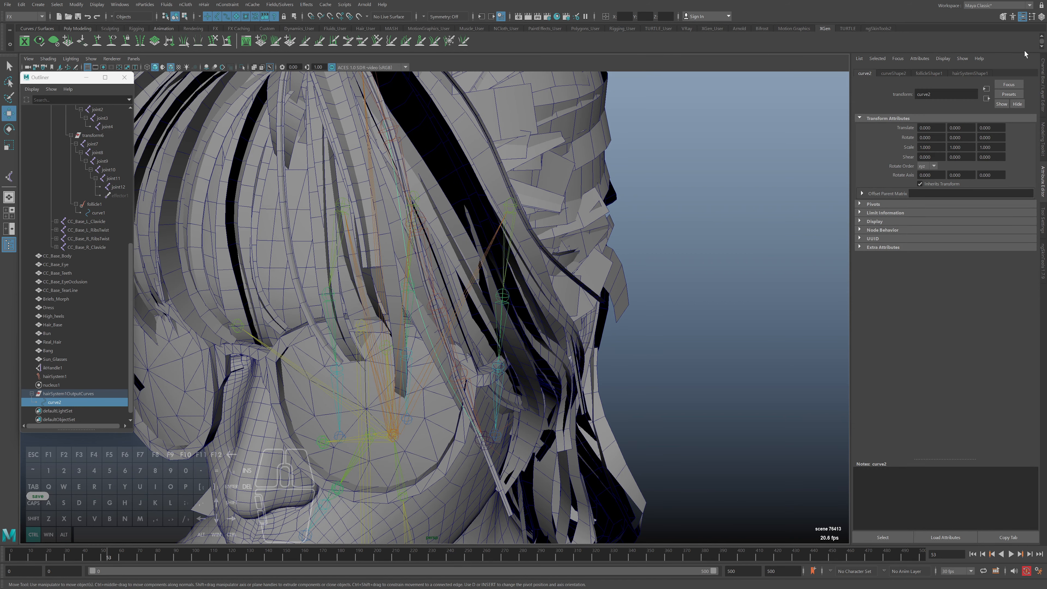
left_click(970, 73)
left_click(929, 74)
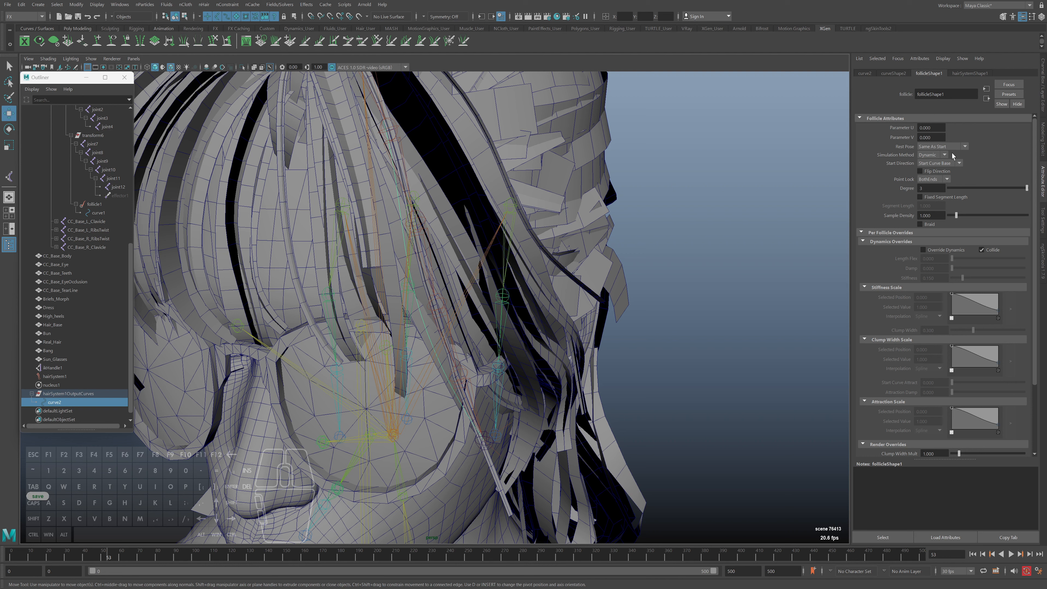
left_click(934, 146)
left_click(944, 165)
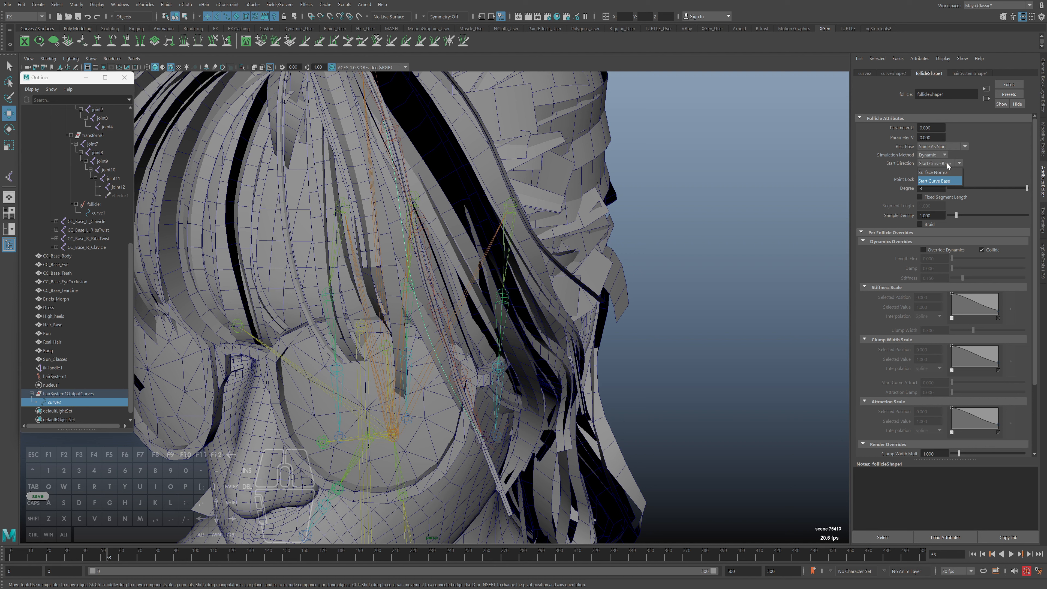
left_click(948, 164)
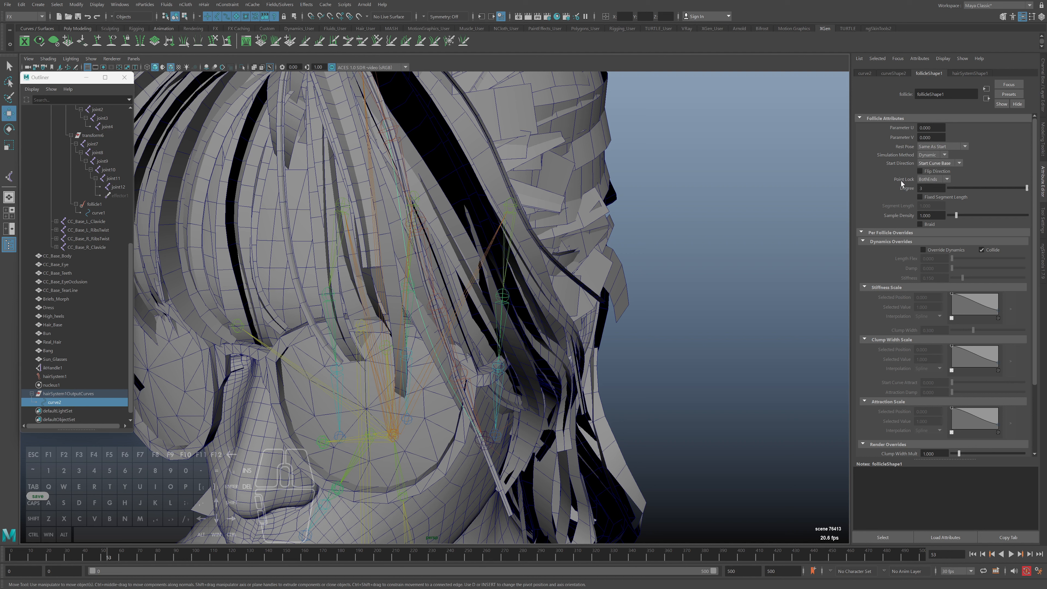
left_click(934, 180)
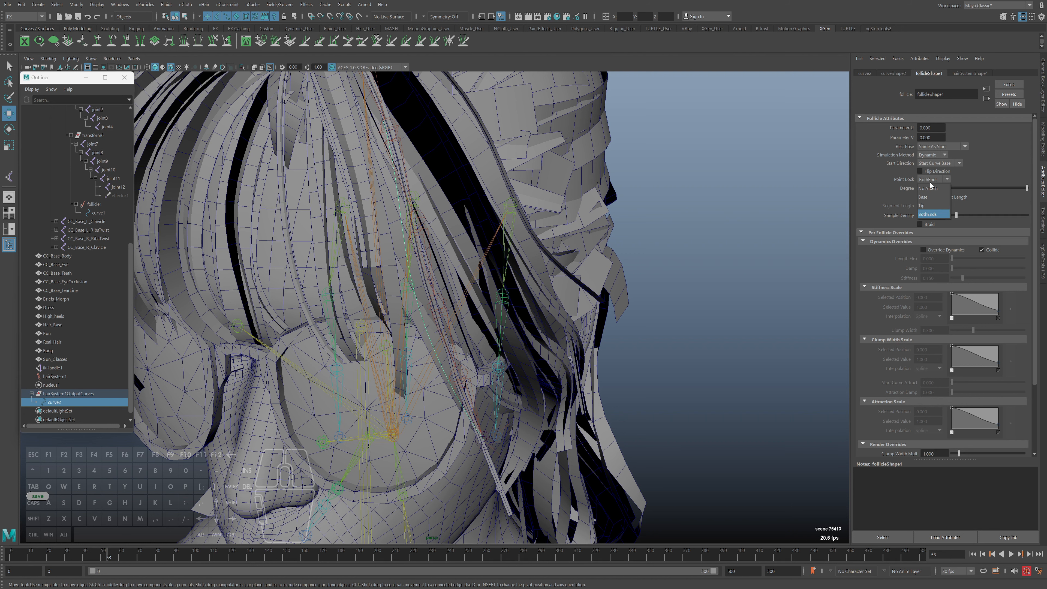
left_click(923, 197)
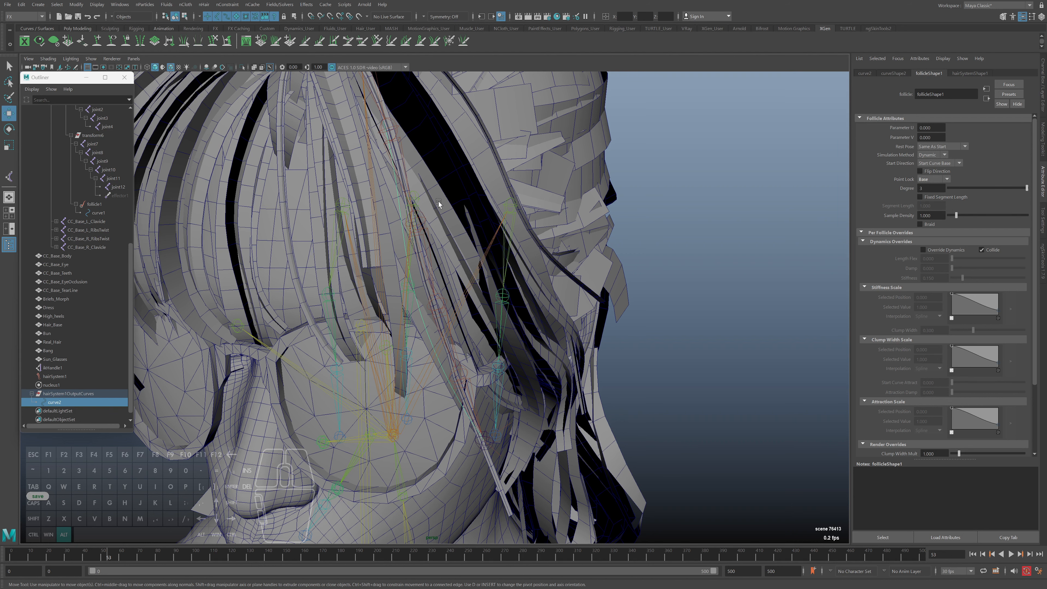
Step: Rewind to the start frame and play the simulation to check the strand with only its base locked
left_click_drag(439, 201, 412, 195, "alt")
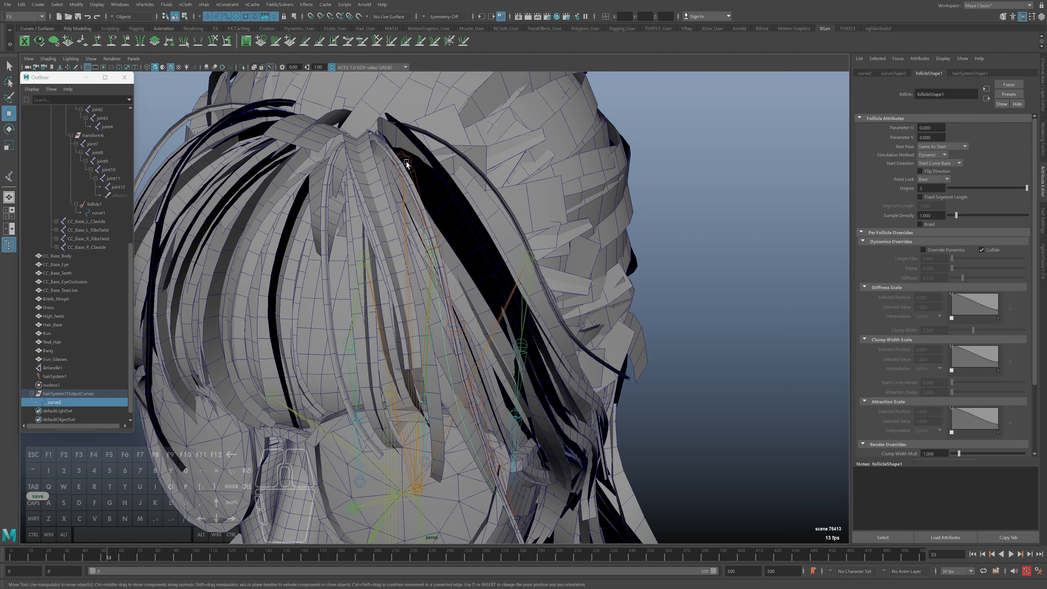
right_click_drag(680, 266, 84, 539, "alt")
left_click(11, 555)
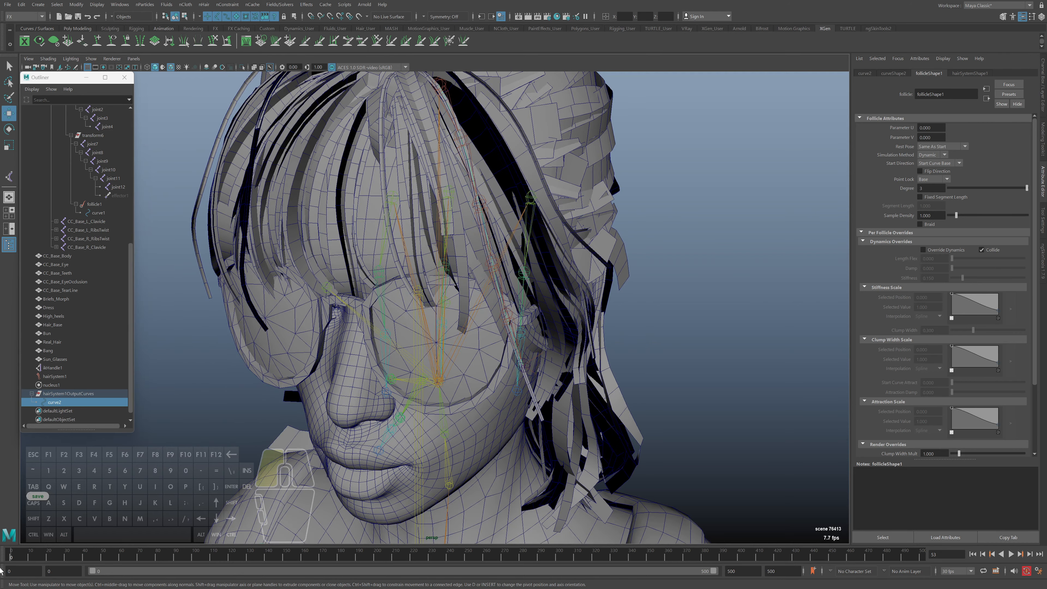
middle_click_drag(429, 327, 415, 366, "alt")
key("alt+v")
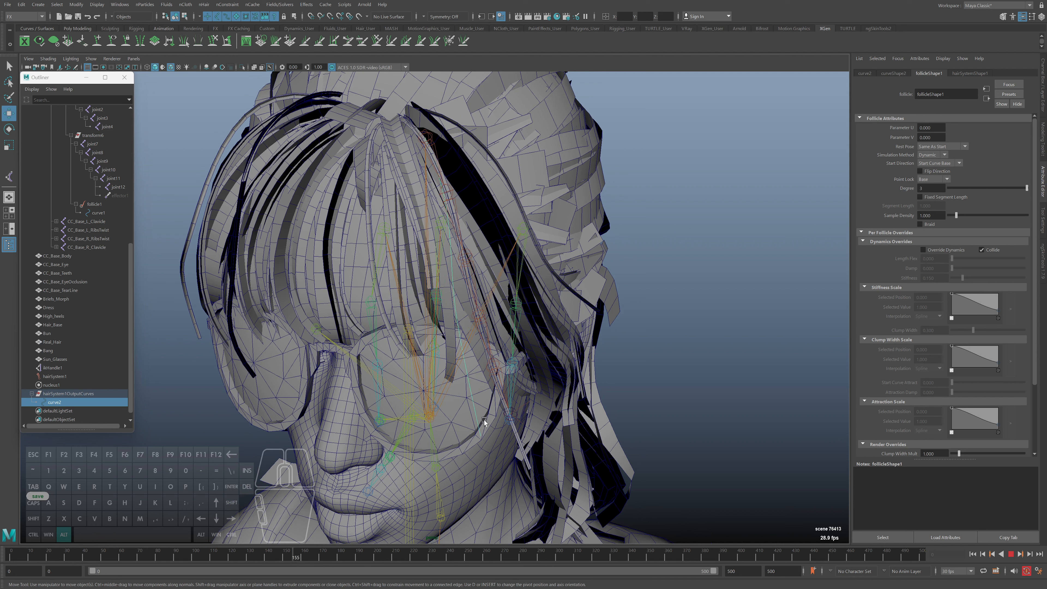
Step: Pause and resume the strand simulation, and rewind to the start frame
key("alt+v")
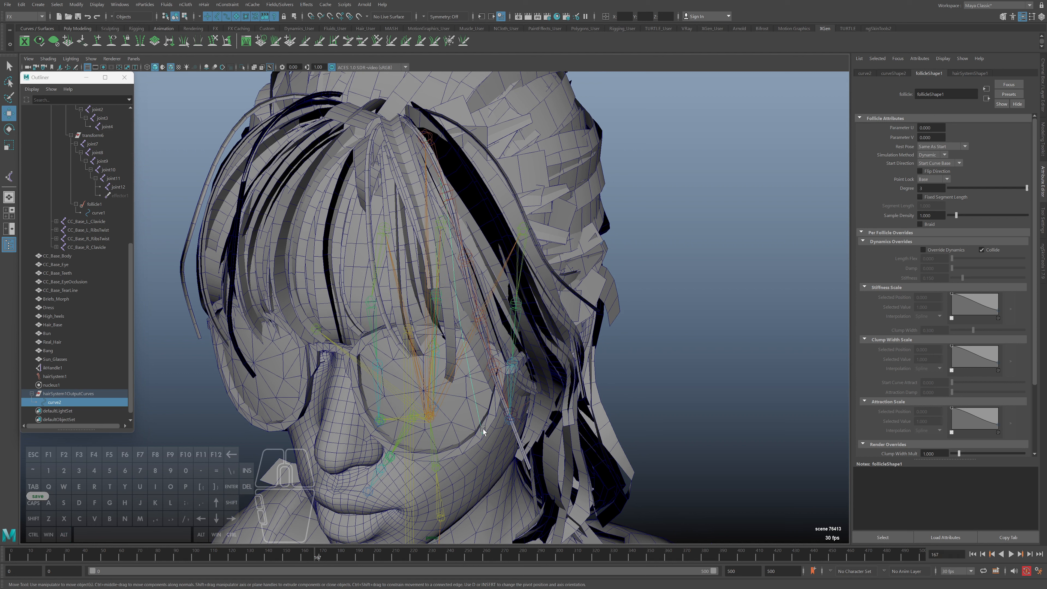
key("alt+v")
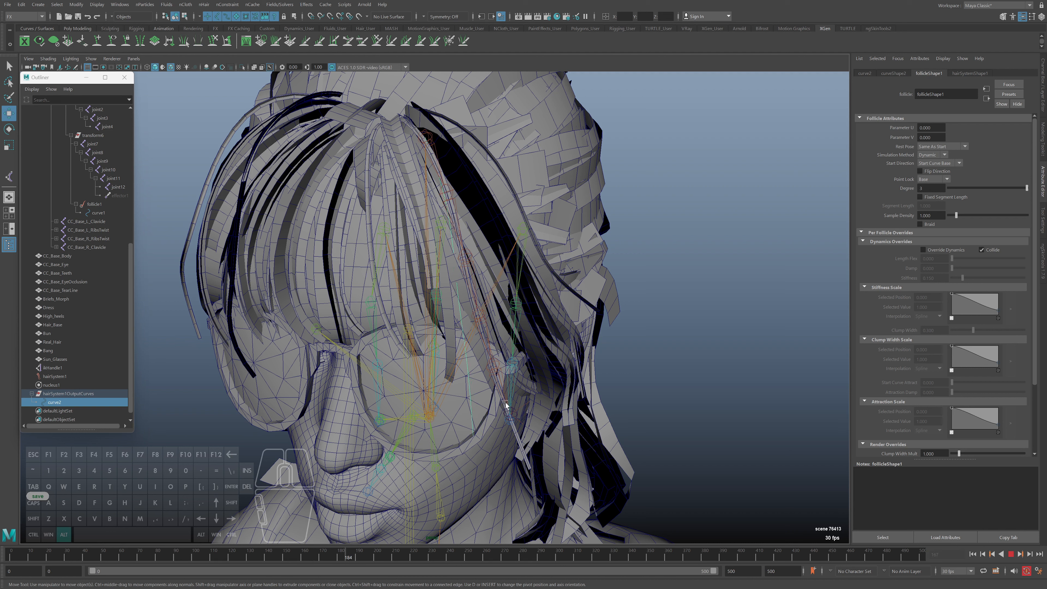
key("shift+alt+v")
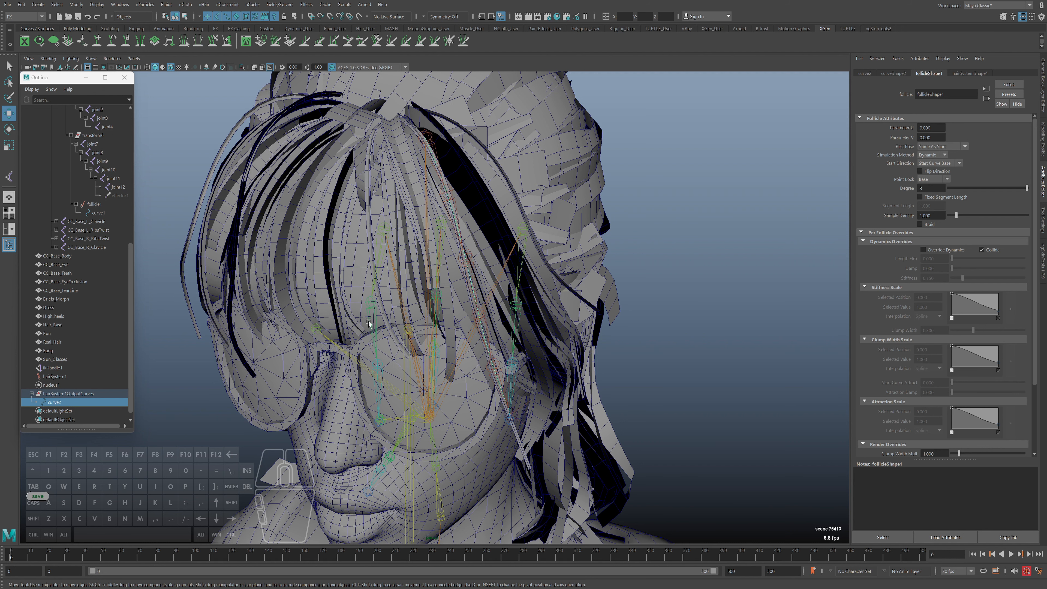
Step: Delete the strand's existing IK handle, ikHandle1, after checking curve1 and the output curve curve2
right_click_drag(428, 295, 525, 281, "alt")
right_click_drag(181, 222, 171, 220, "alt")
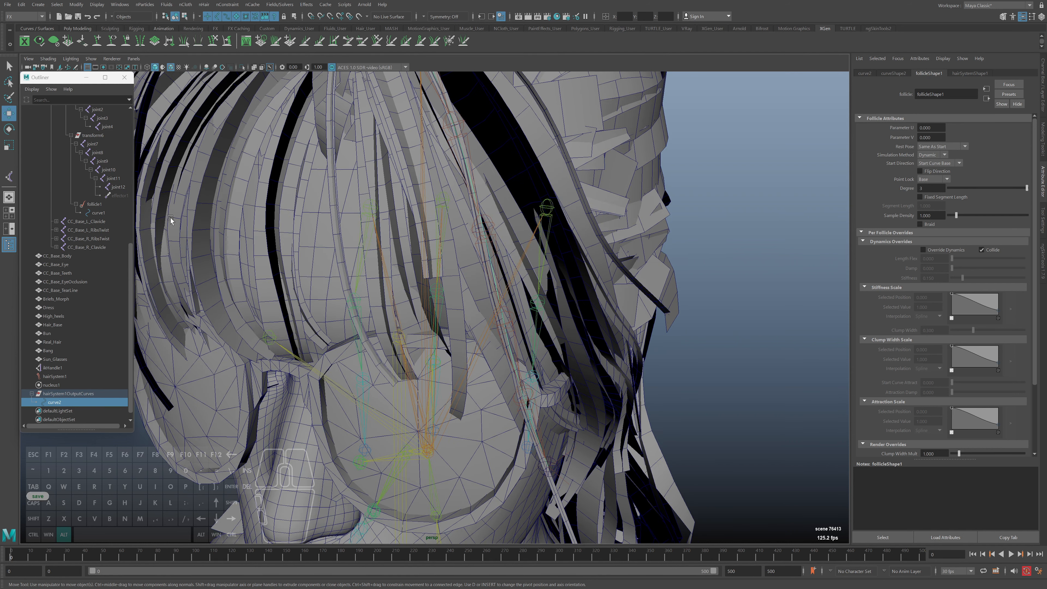
left_click(99, 213)
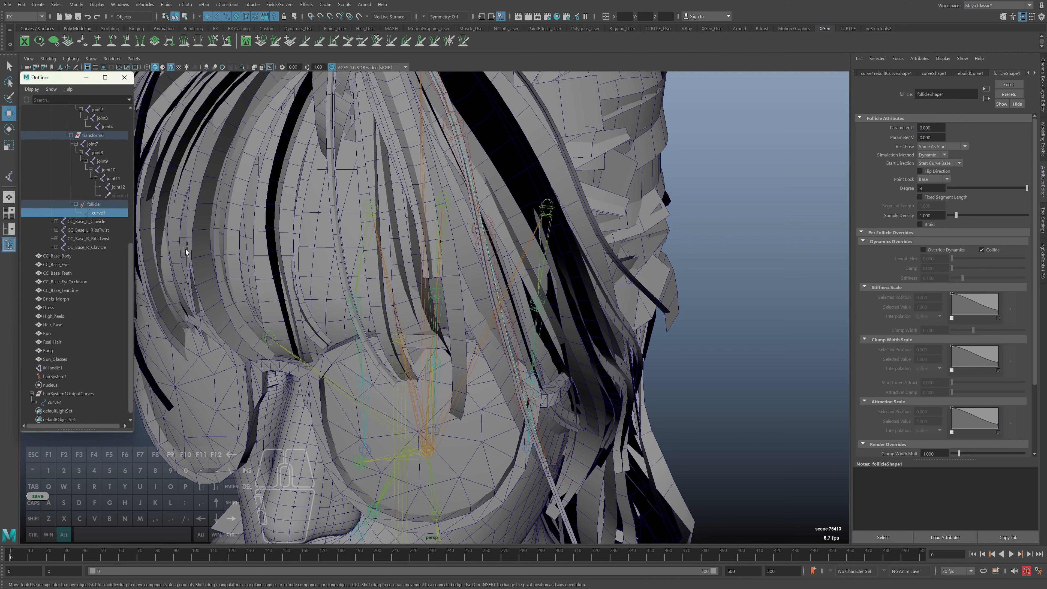
mouse_move(275, 313)
right_mouse_down("alt")
mouse_move(282, 305)
mouse_move(272, 305)
right_mouse_up("alt")
scroll(61, 400, "down", 1)
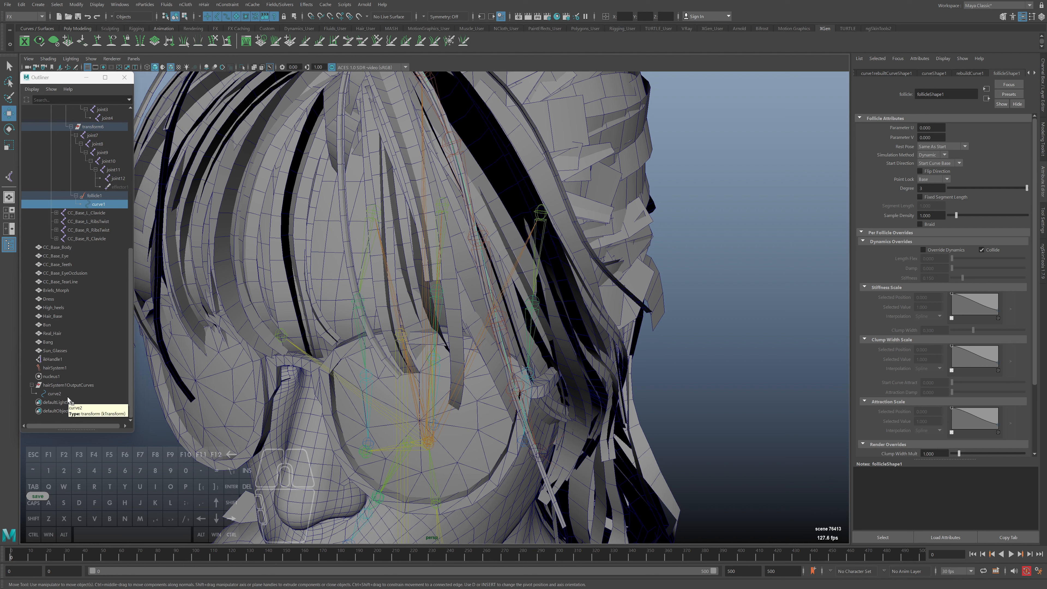
left_click(64, 397)
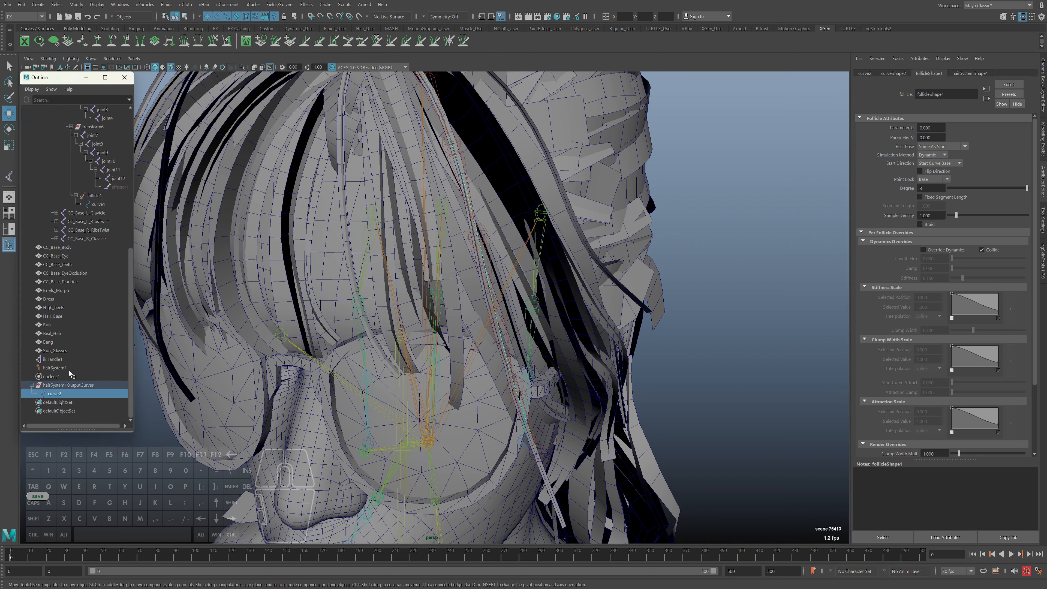
left_click(47, 360)
key("Delete")
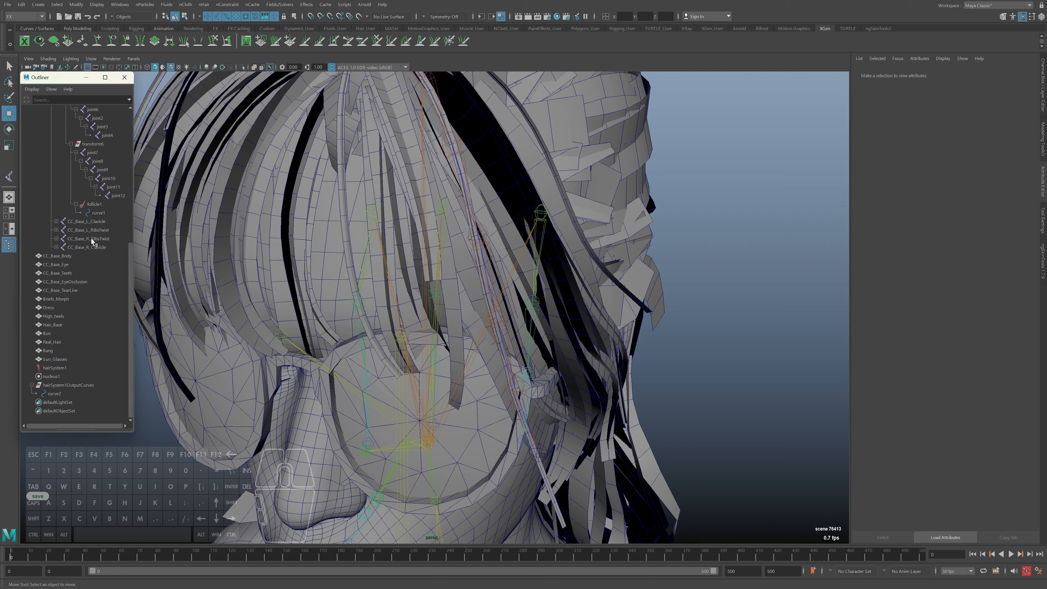
Step: Hide the original curve1 under follicle1 and select the dynamic output curve curve2
left_click(98, 213)
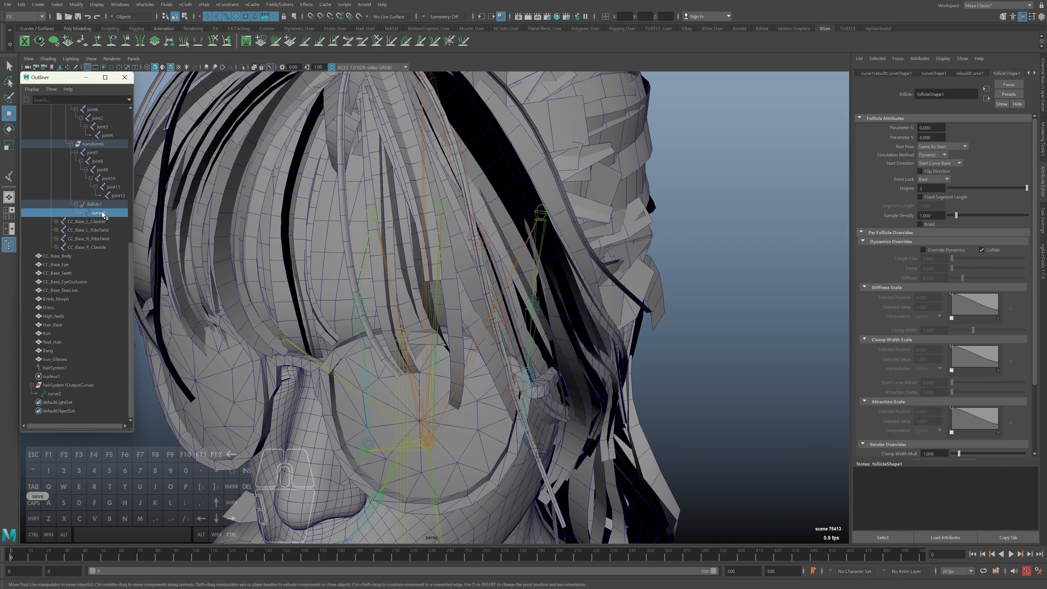
key("ctrl+h")
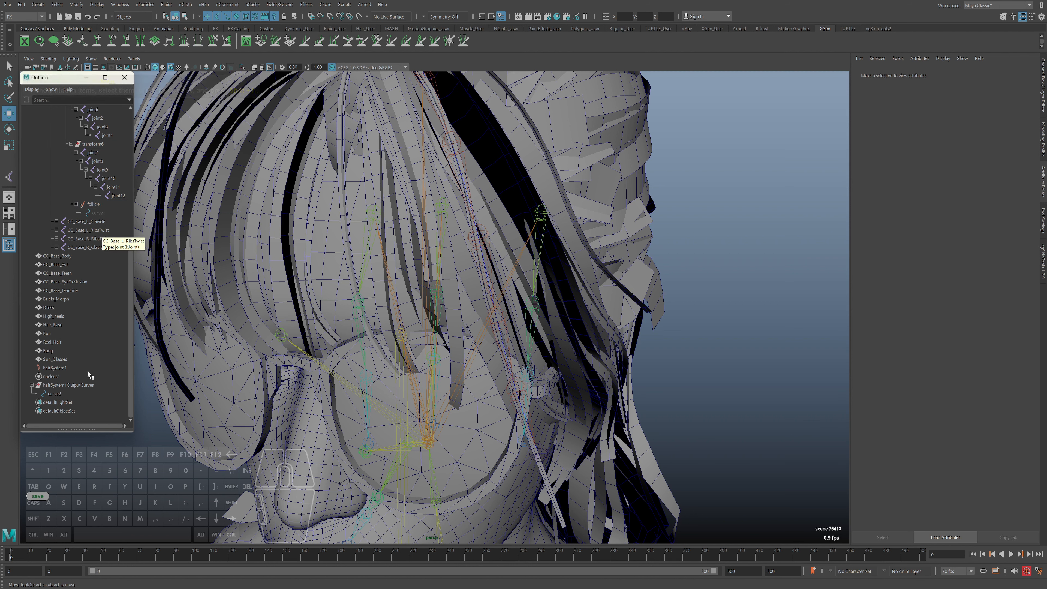
left_click(54, 393)
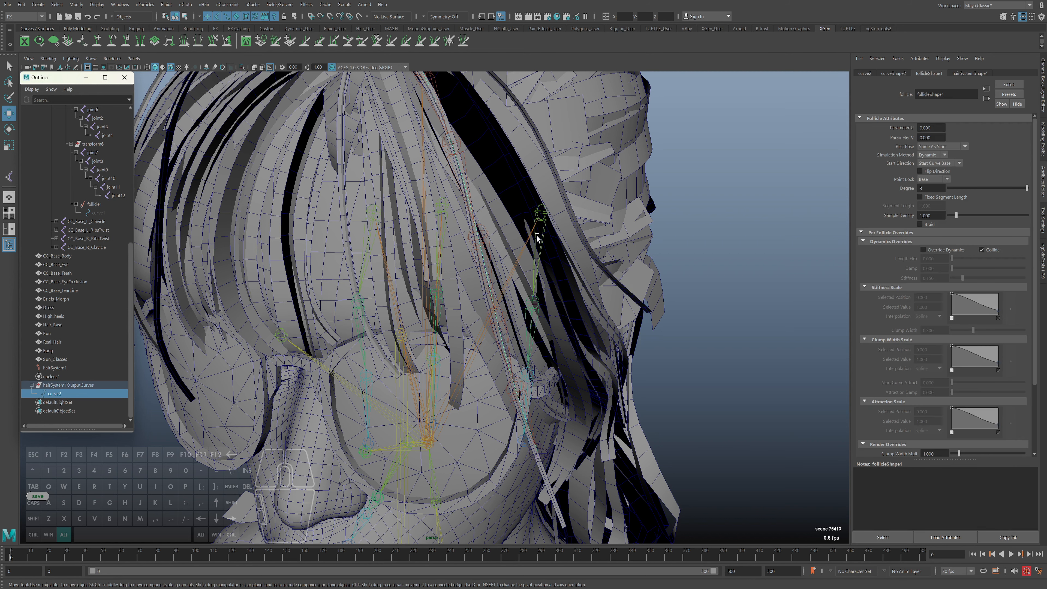
Step: Create an IK spline handle from joint7 to joint12 using the existing dynamic curve curve2, with automatic curve creation off
left_click_drag(438, 136, 528, 223, "alt")
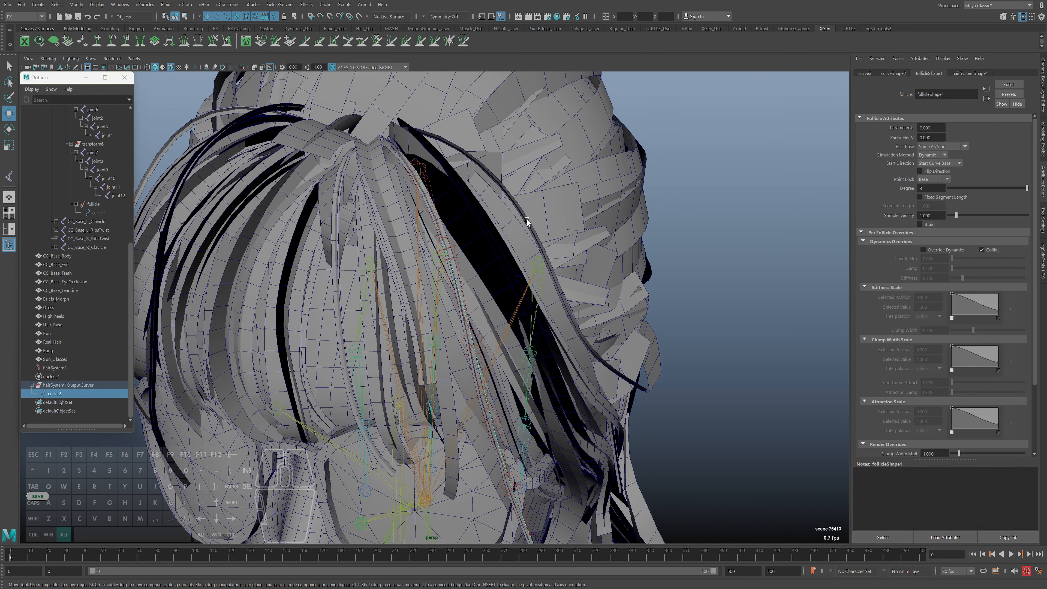
key("q")
left_click(422, 167)
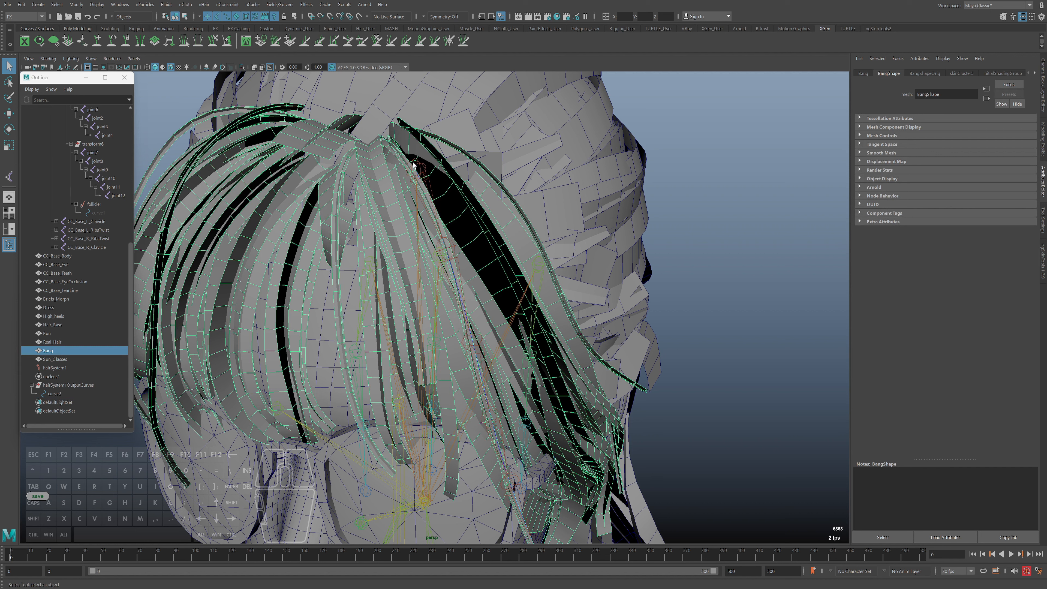
left_click(92, 155)
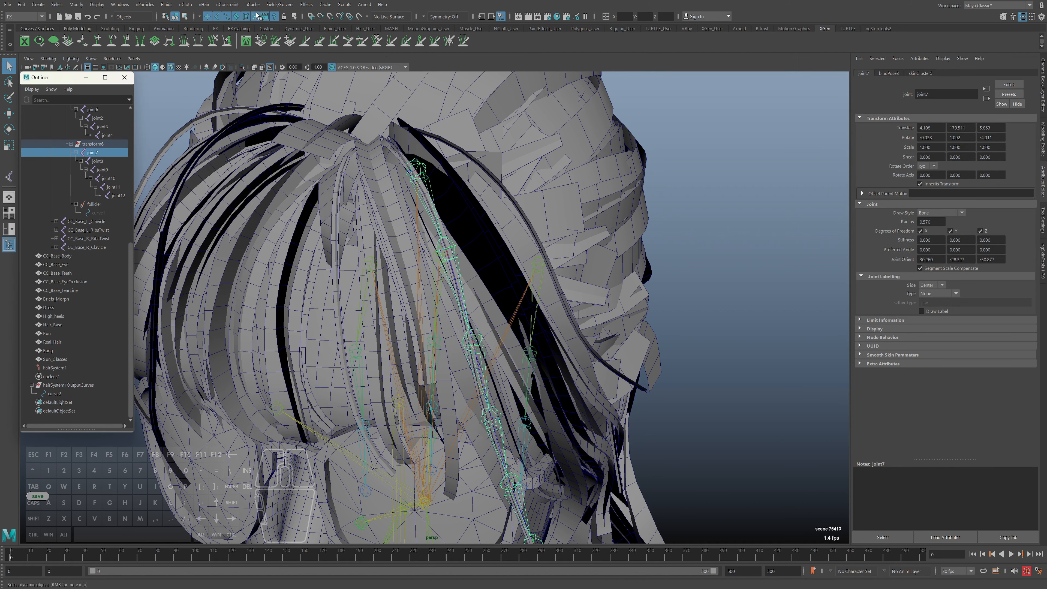
left_click(144, 5)
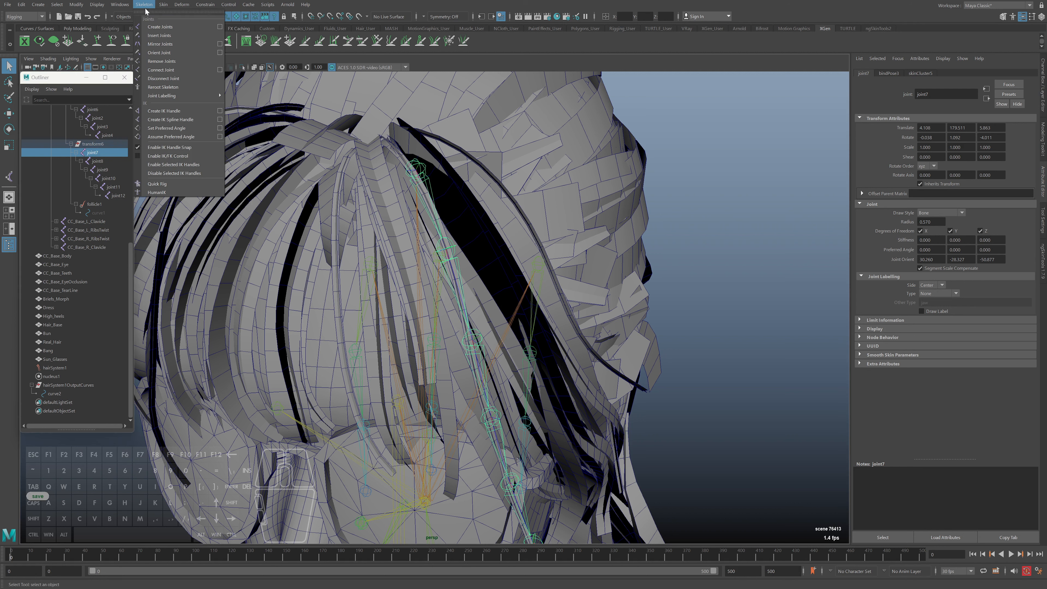
left_click(159, 121)
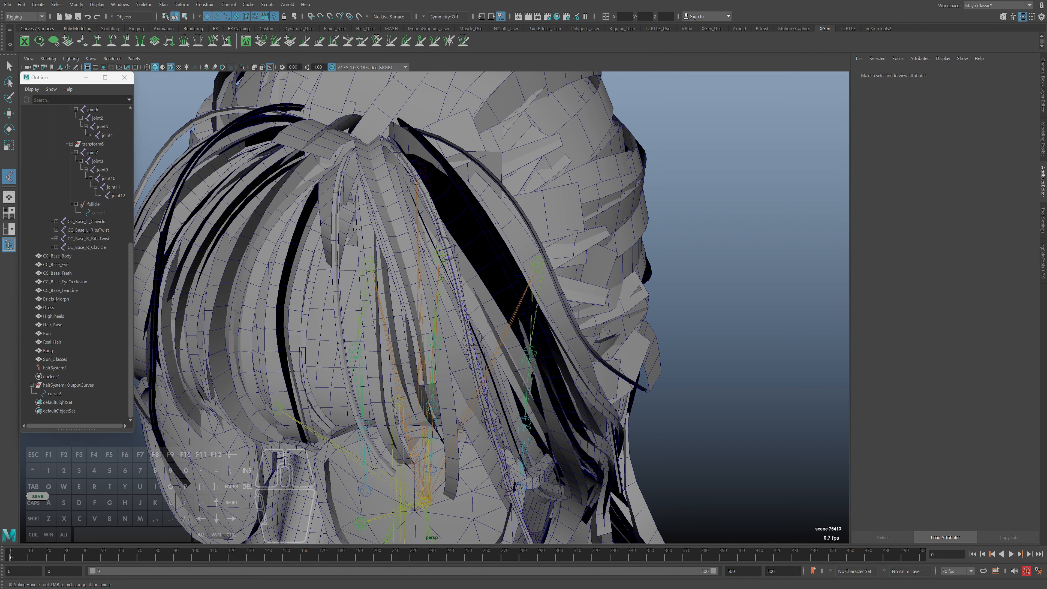
left_click(144, 5)
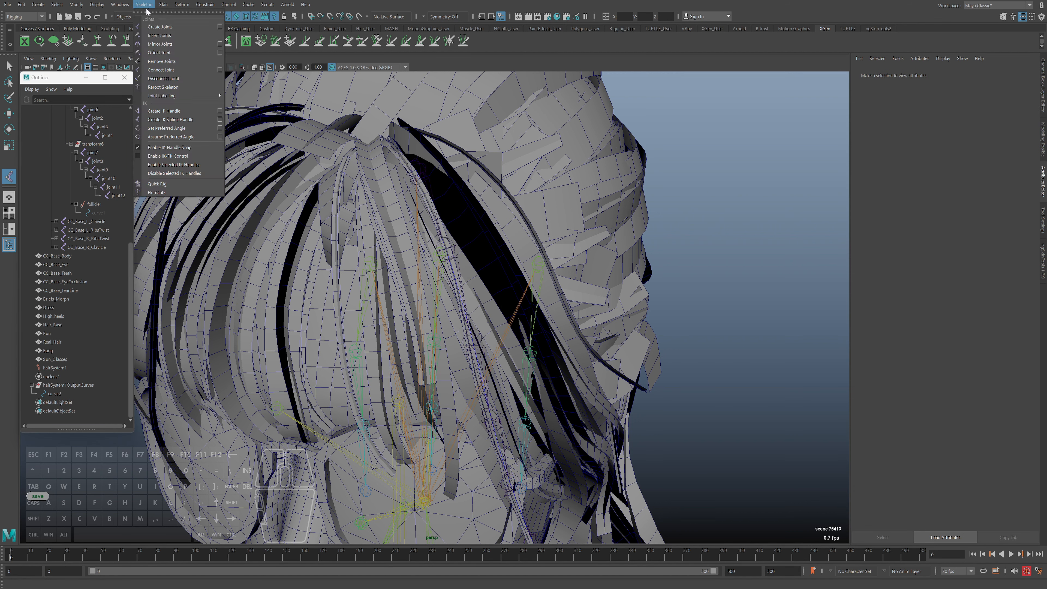
left_click(222, 120)
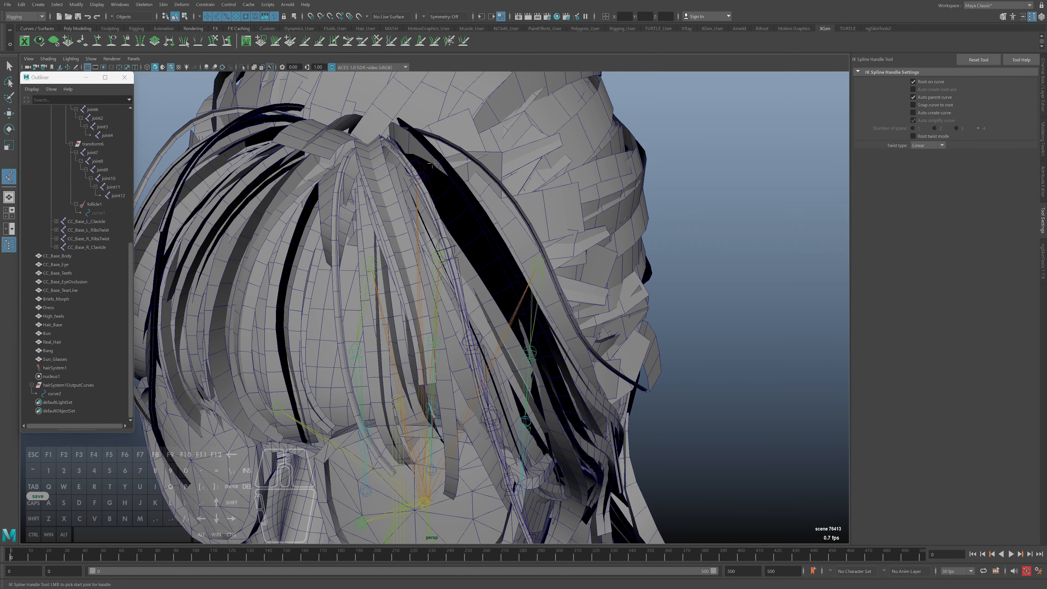
left_click(411, 165)
left_click_drag(412, 164, 533, 449, "alt")
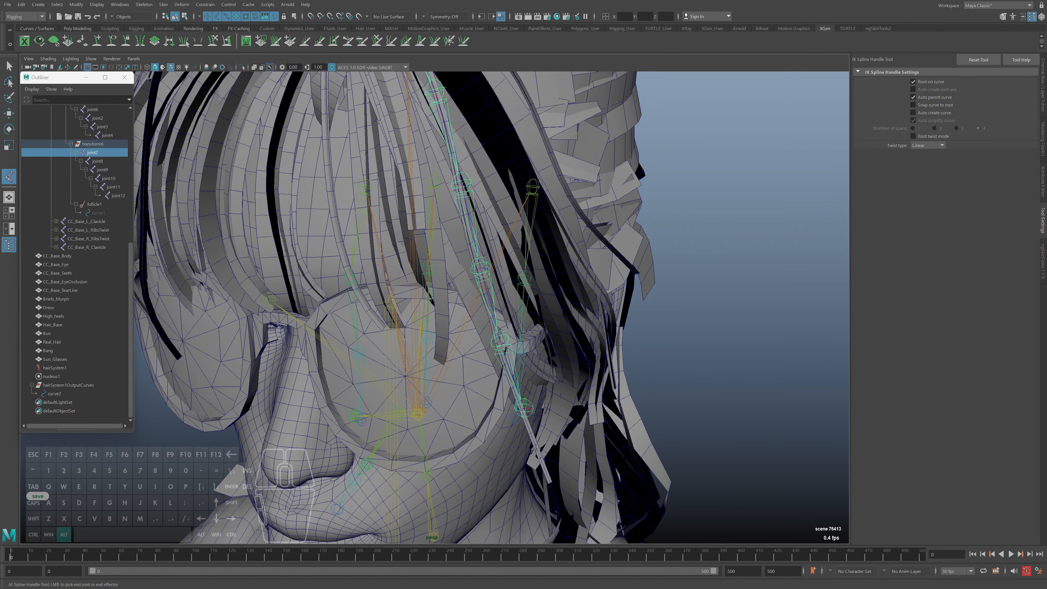
left_click(530, 408)
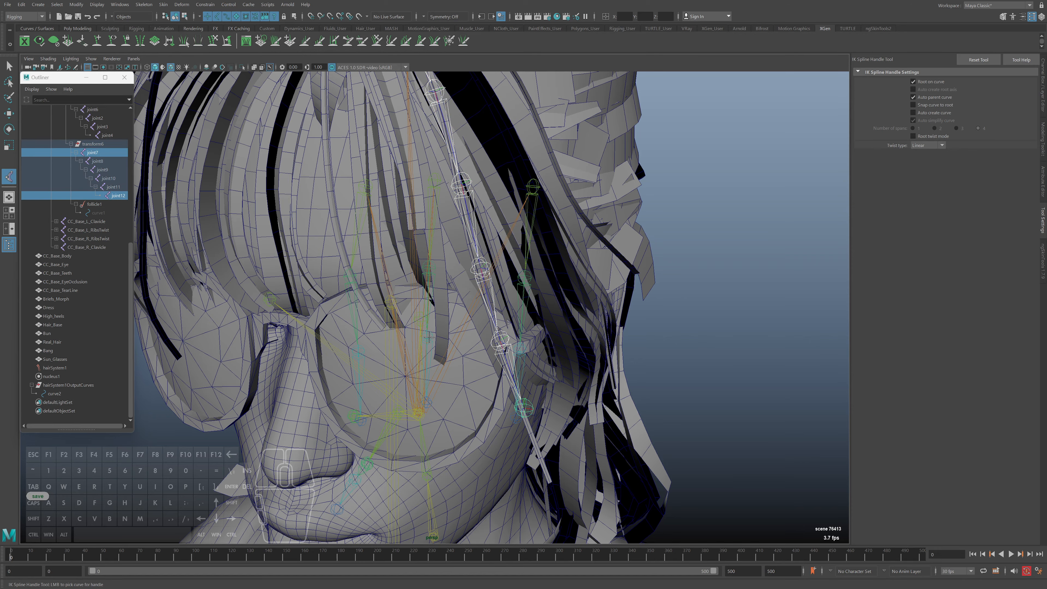
right_click_drag(429, 338, 561, 386, "alt")
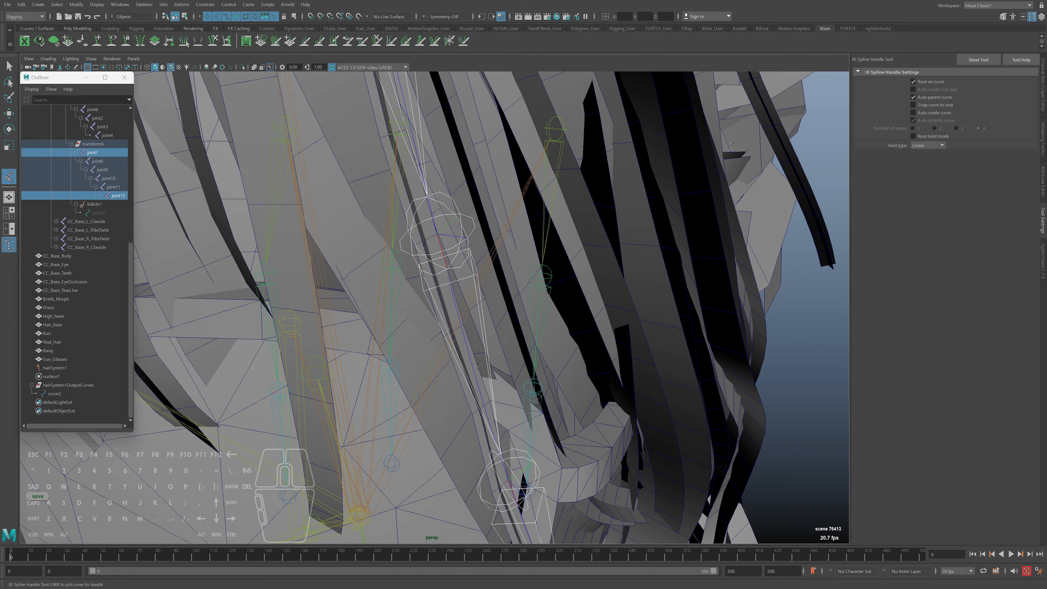
left_click(471, 360)
Step: Run the simulation briefly in shaded display to test the joint chain driven by curve2
left_click_drag(471, 360, 516, 381, "alt")
key("alt+v")
key("5")
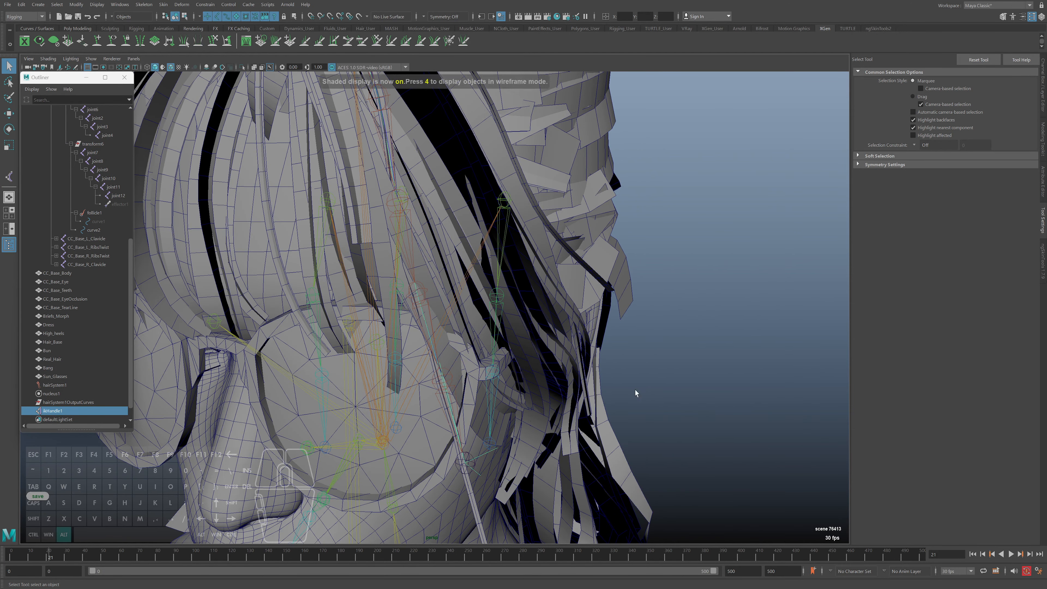
Step: Turn off the viewport's wireframe-on-shaded and joint X-ray display, with the channel box shown
key("ctrl+a")
key("ctrl+a")
left_click(91, 58)
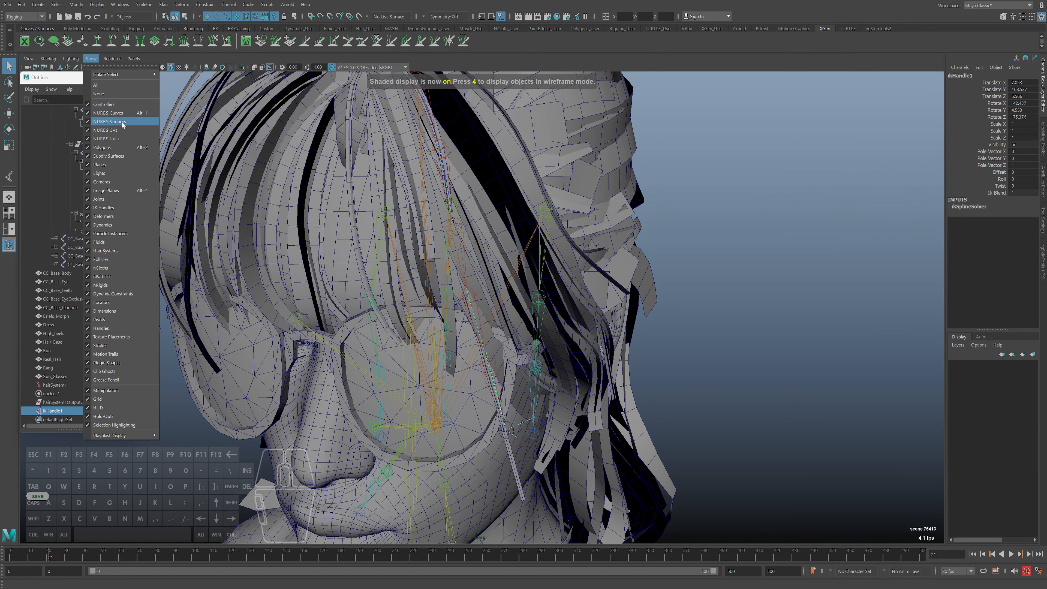
left_click(47, 58)
left_click(69, 136)
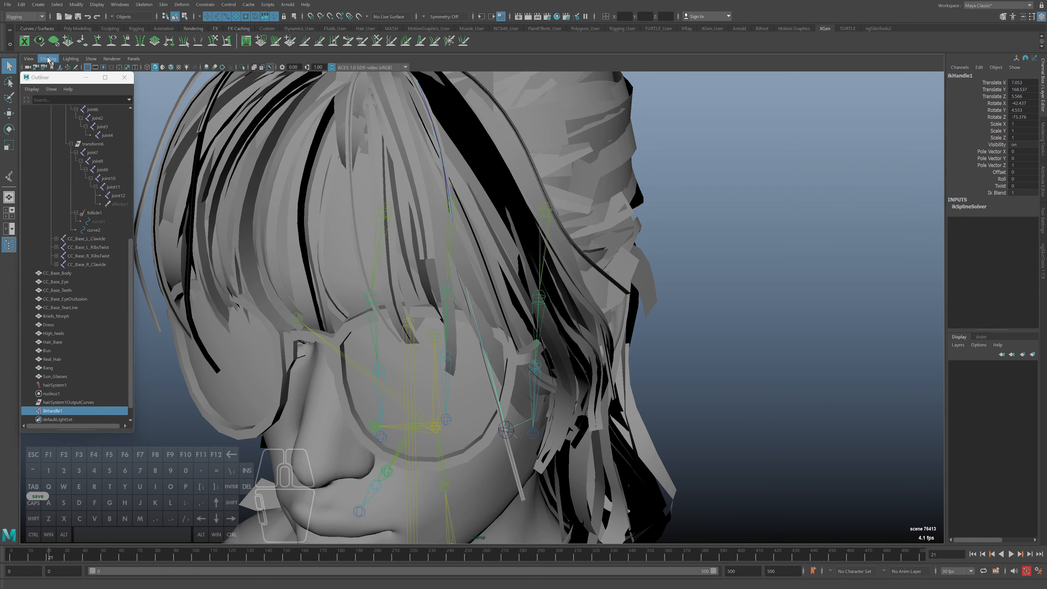
left_click(47, 59)
left_click(59, 154)
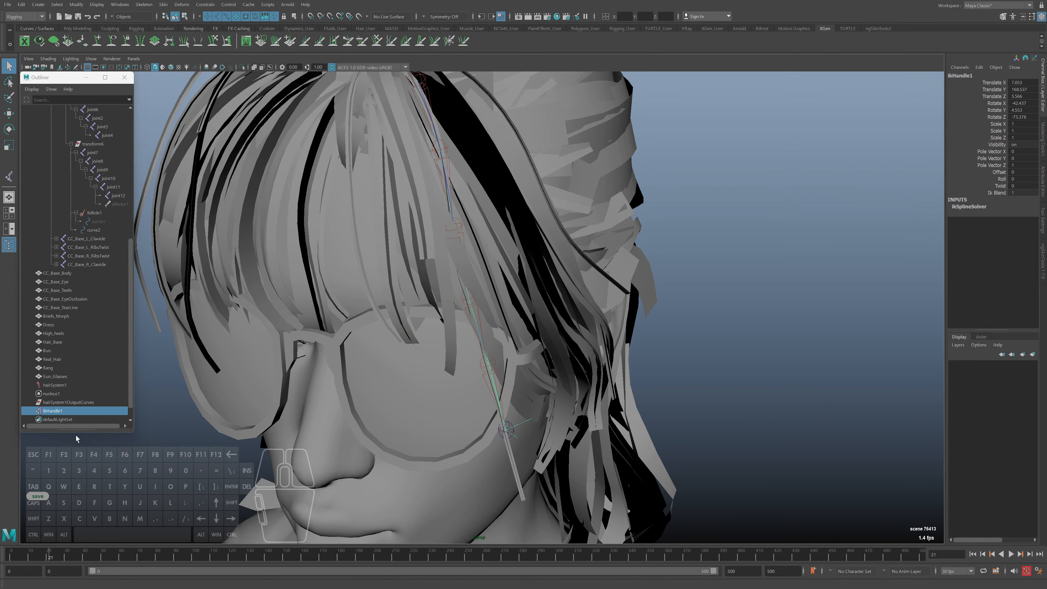
Step: Rewind to frame 0, clear the selection and play the simulation from a wider view of the head
left_click(11, 556)
right_click_drag(490, 363, 411, 372, "alt")
middle_click_drag(412, 371, 429, 346, "alt")
key("q")
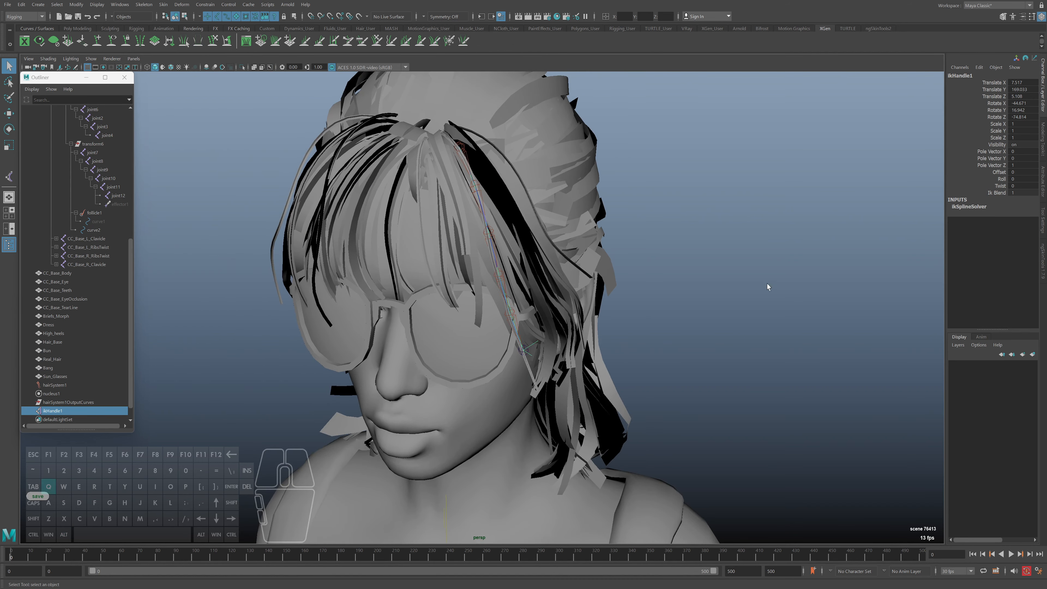
left_click(761, 280)
key("alt+v")
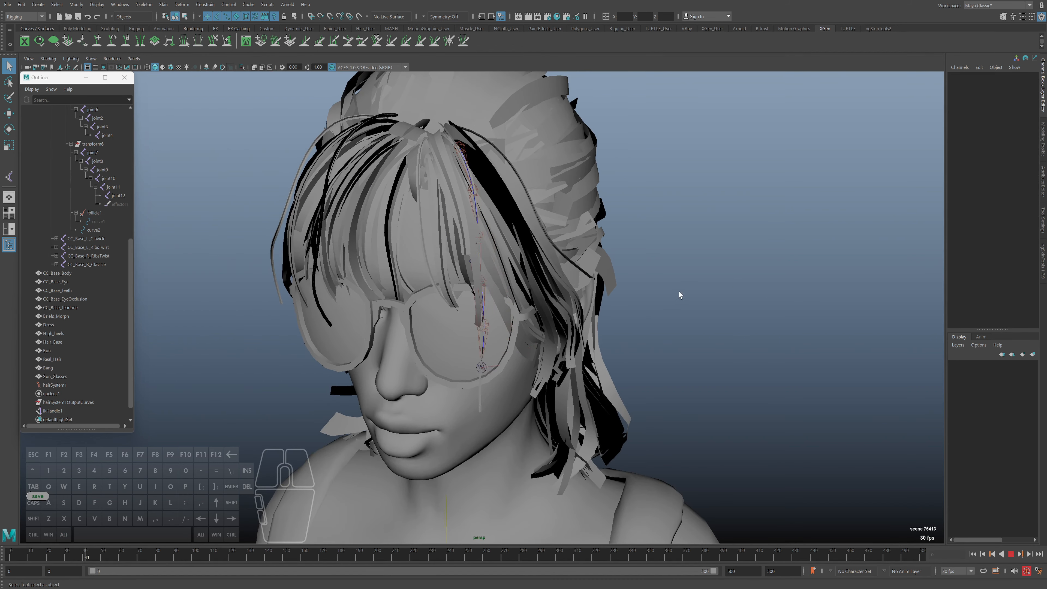
Step: Stop the playback, start Paint Skin Weights on the Bang mesh and choose joint11 as the influence
left_click_drag(459, 370, 633, 456, "alt")
left_click(473, 328)
right_click_drag(603, 269, 538, 347)
middle_click_drag(538, 346, 538, 298, "alt")
left_click(947, 182)
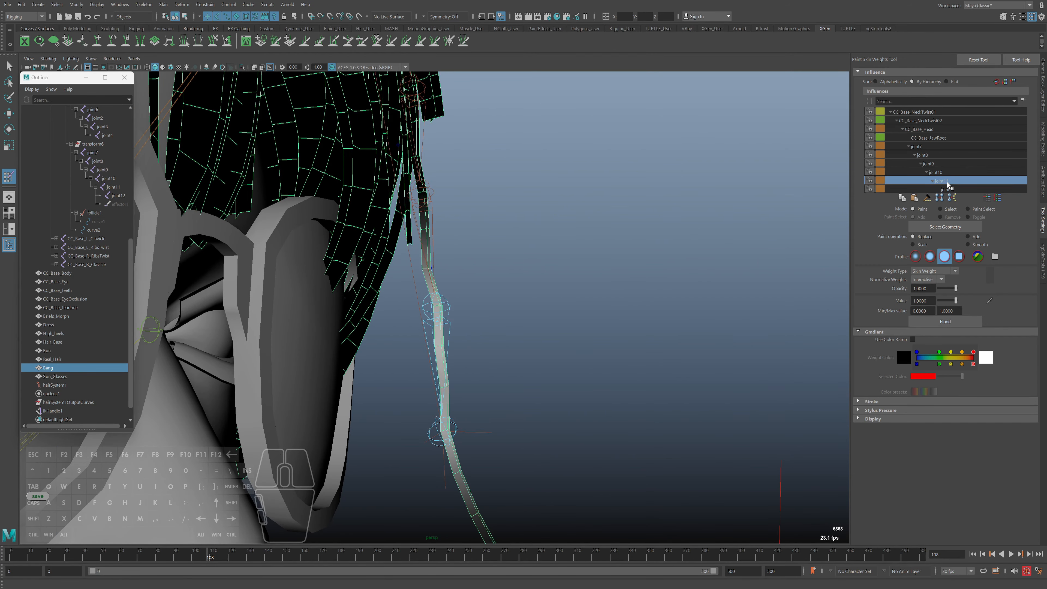
left_click(950, 322)
left_click_drag(684, 382, 678, 382, "alt")
key("ctrl+z")
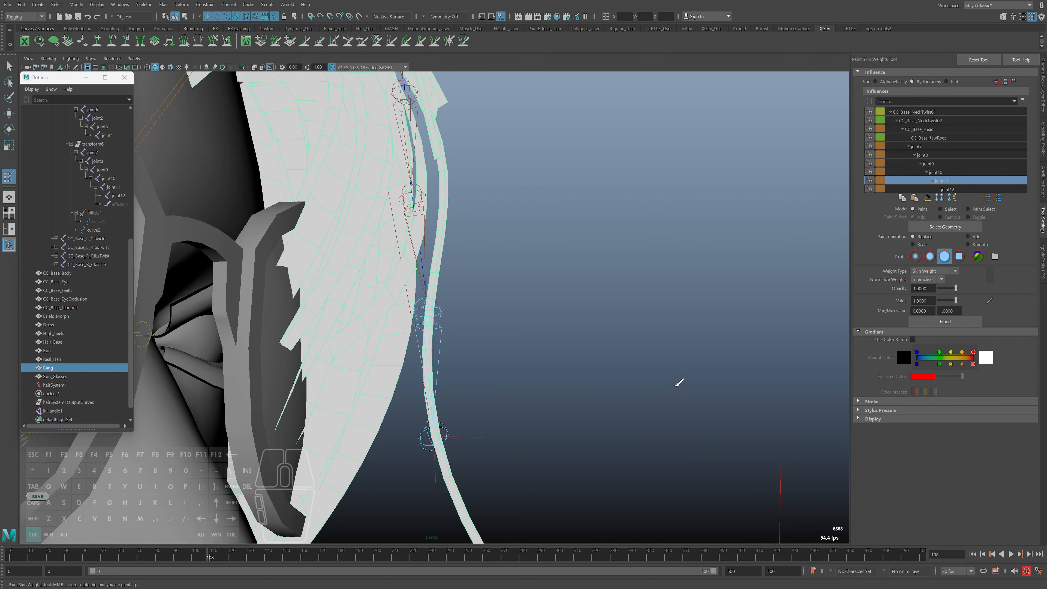
Step: Set the paint operation to Smooth and flood the Bang mesh's weights for joint11 and joint10
left_click(946, 323)
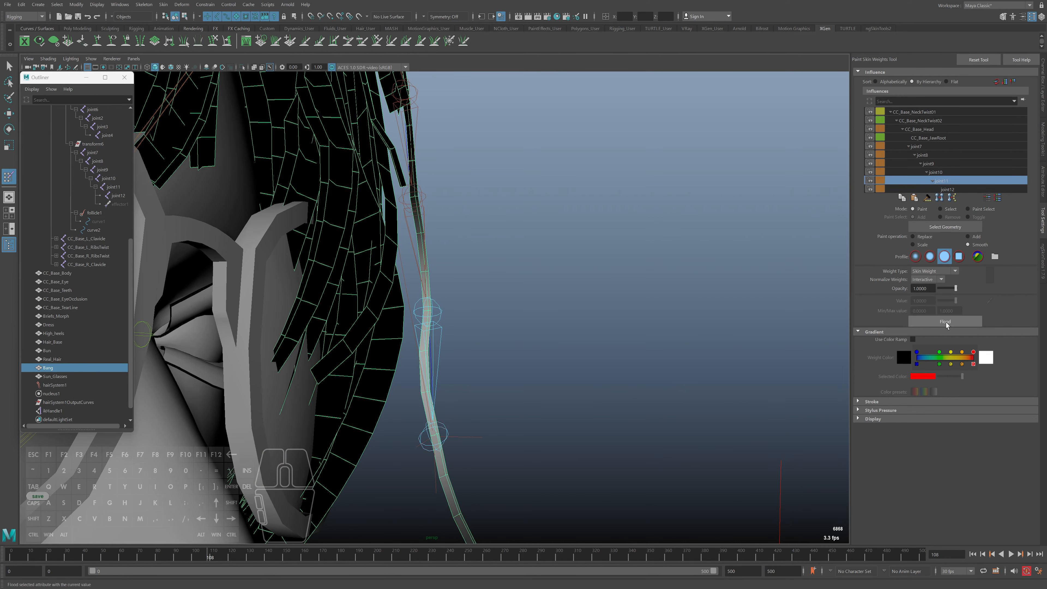
left_click(940, 323)
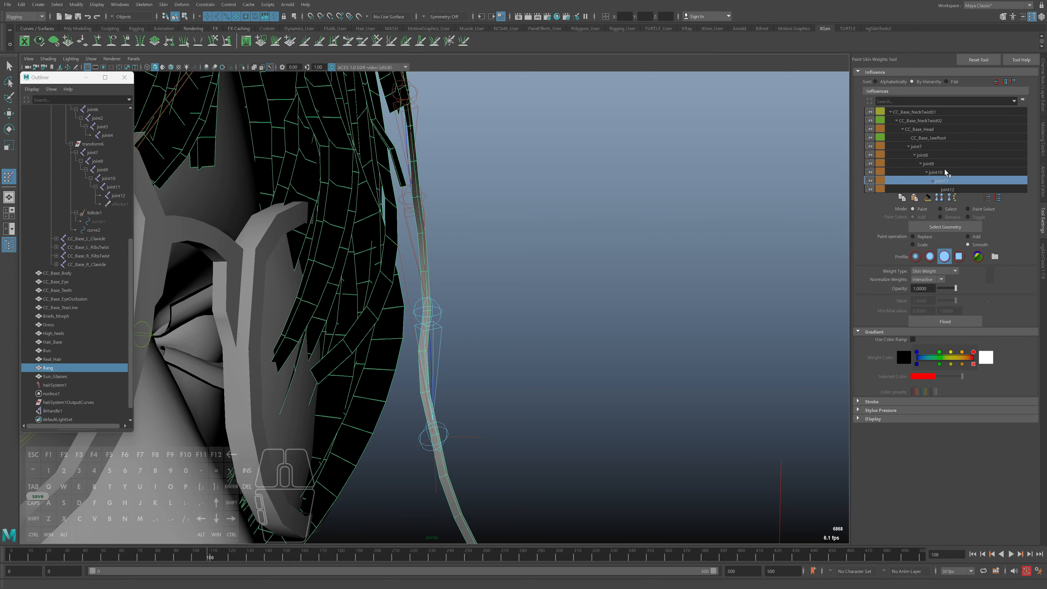
left_click(937, 172)
left_click(950, 322)
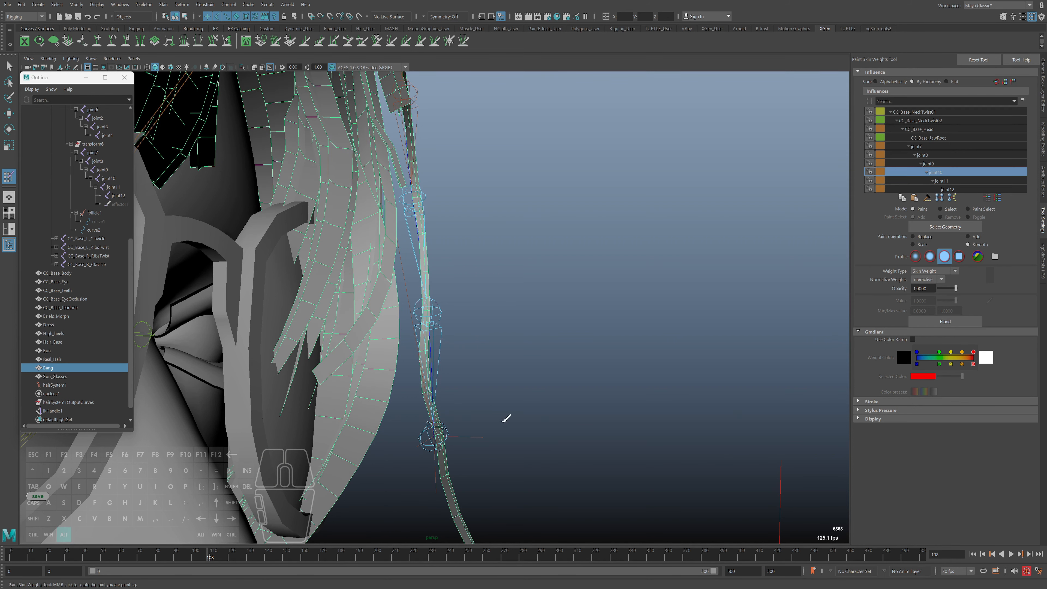
Step: Flood joint9's weights on the Bang mesh with Smooth and leave weight painting
left_click(934, 164)
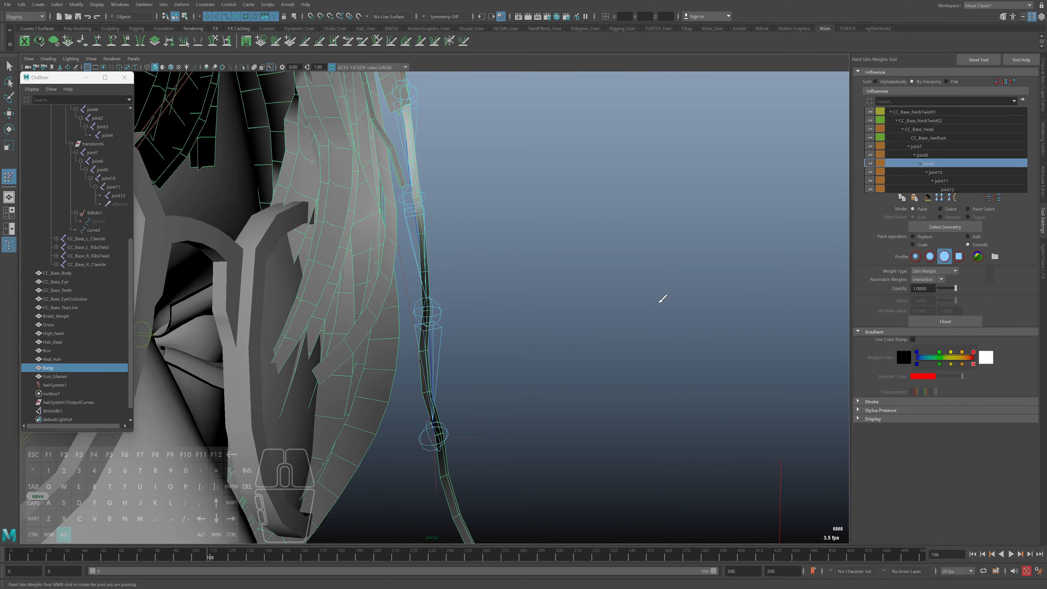
left_click_drag(662, 299, 499, 339, "alt")
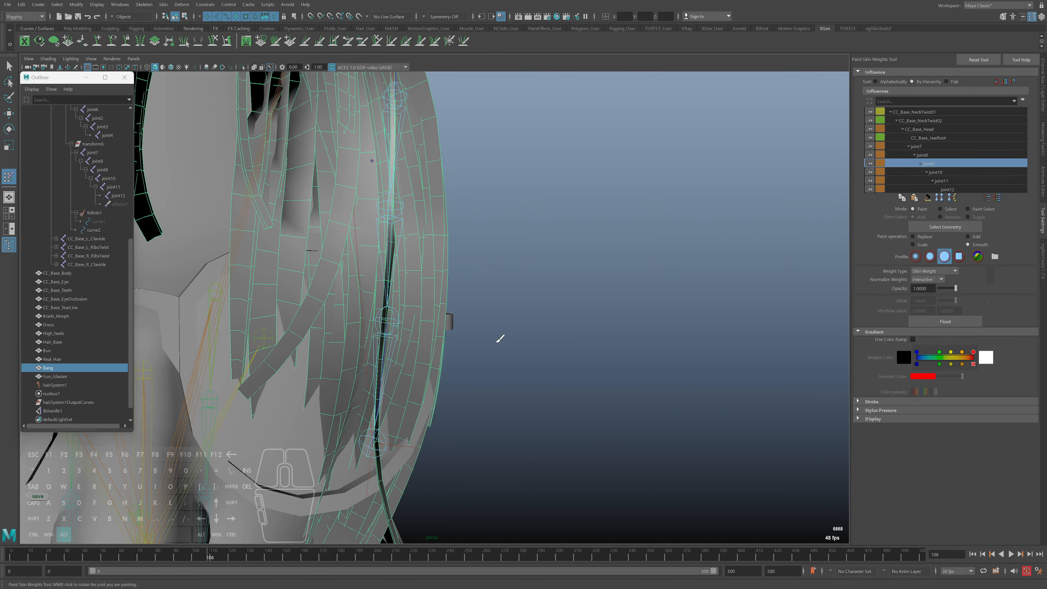
left_click(949, 325)
mouse_move(630, 422)
left_mouse_down("alt")
mouse_move(361, 410)
mouse_move(357, 393)
left_mouse_up("alt")
key("q")
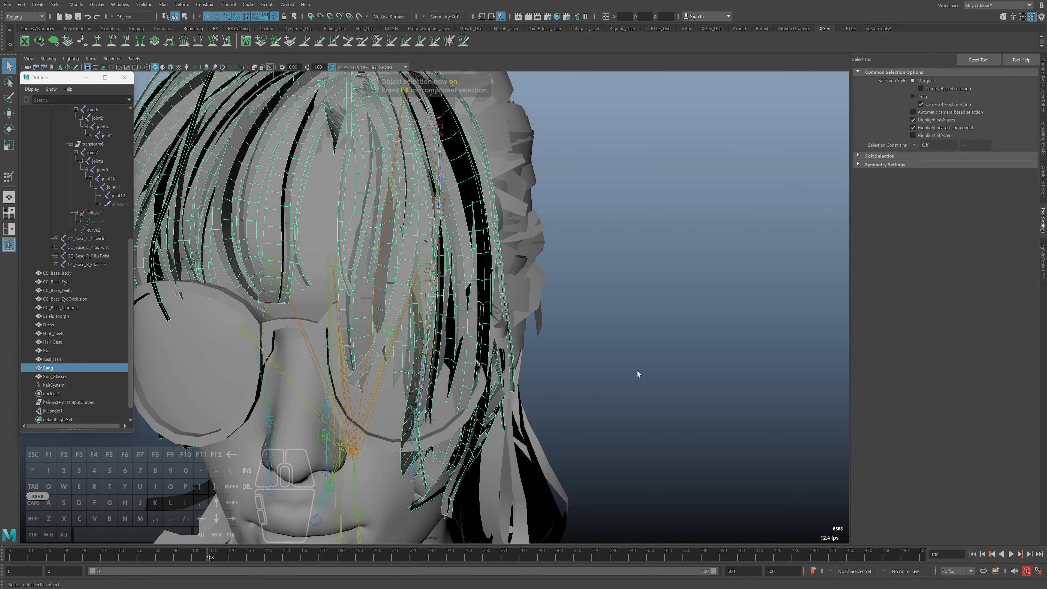
Step: Run the simulation briefly to check the smoothed bang and undo the latest actions
left_click(627, 362)
key("alt+v")
key("alt+v")
key("ctrl+z")
key("ctrl+z")
key("ctrl+z")
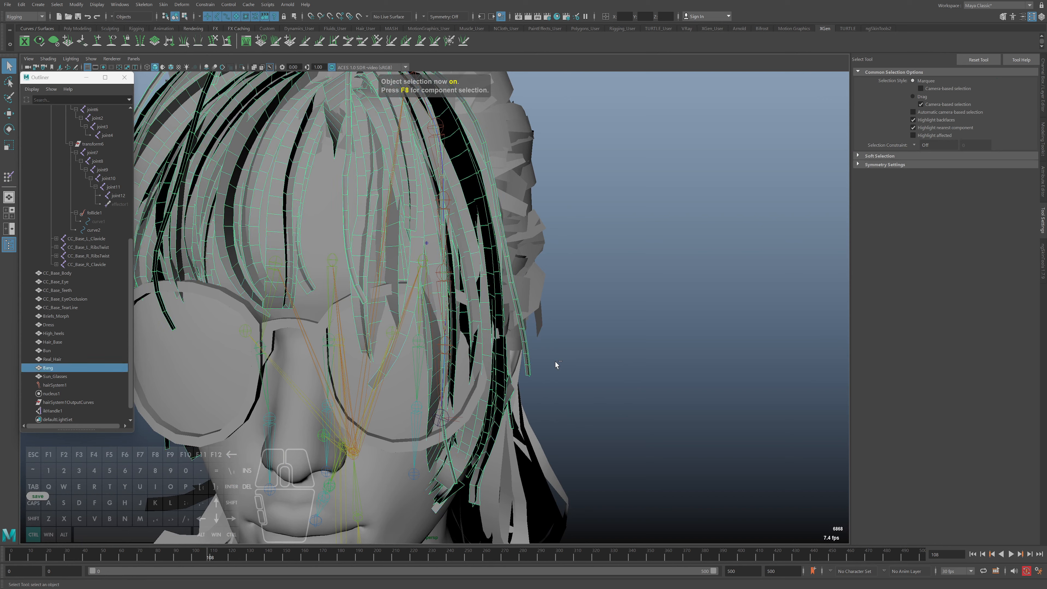
key("alt+v")
key("alt+v")
key("ctrl+z")
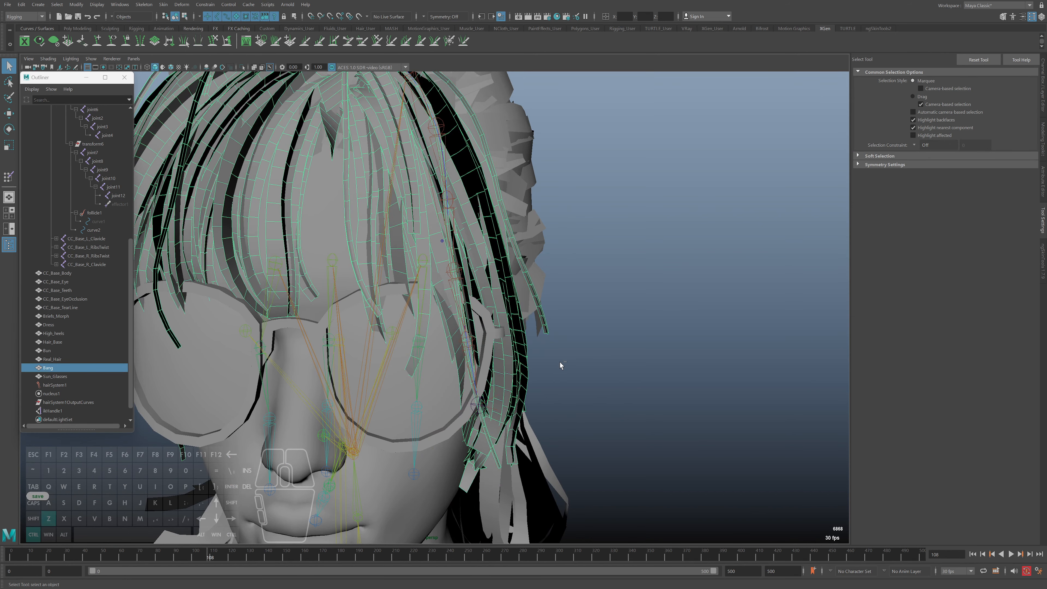
Step: Undo several more actions with the Bang mesh selected and test the simulation once more
key("ctrl+z")
key("ctrl+z")
key("ctrl+z")
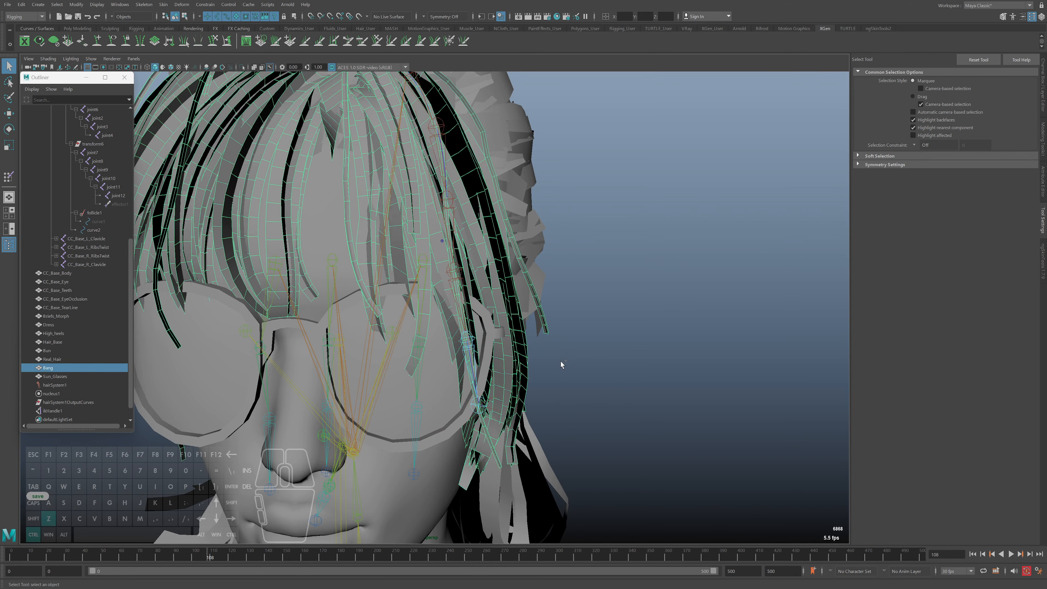
key("ctrl+z")
key("alt+v")
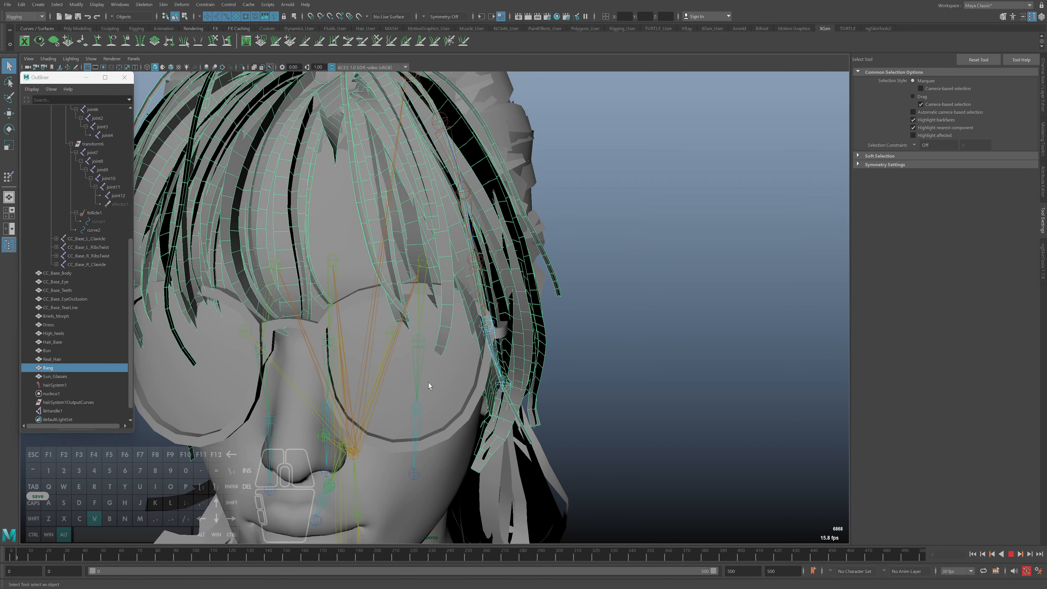
key("alt+v")
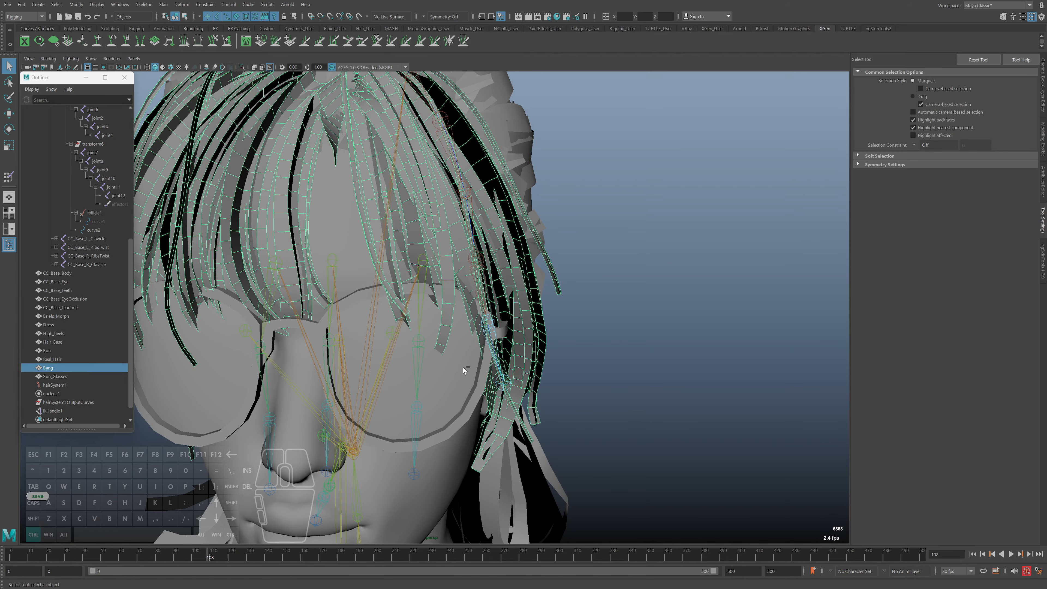
key("ctrl+z")
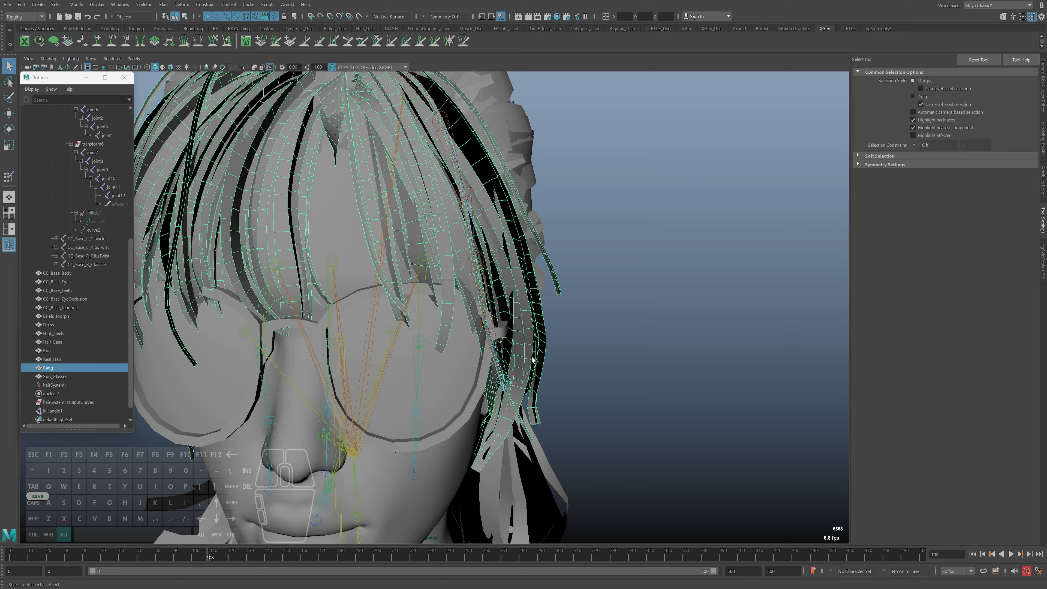
Step: Clear the selection and play the simulation from a wider front view of the head
left_click_drag(488, 330, 614, 385, "alt")
right_click_drag(614, 386, 599, 380, "alt")
left_click(601, 376)
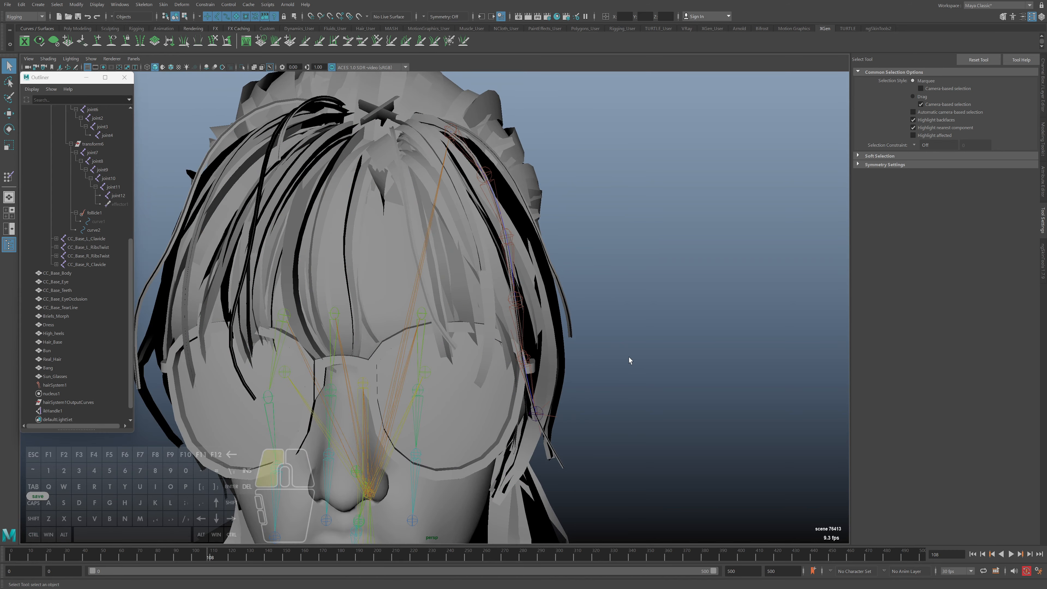
key("alt+v")
key("alt+v")
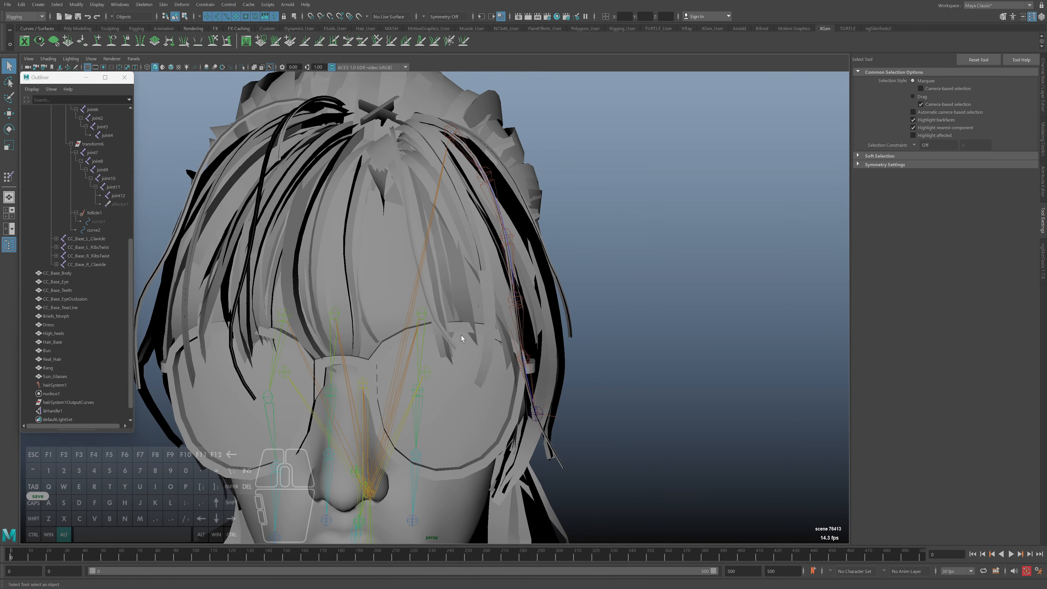
Step: Rewind to frame 0, select the Bang mesh and play the simulation while orbiting to the side of the face
key("alt+shift+v")
left_click(521, 257)
key("alt+v")
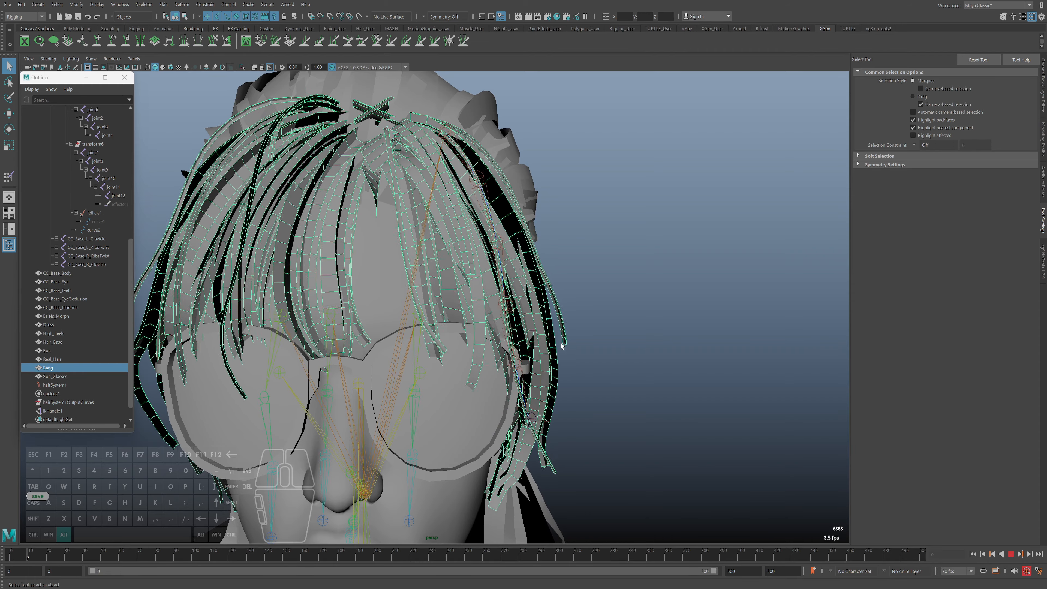
mouse_move(576, 304)
left_mouse_down("alt")
mouse_move(495, 359)
mouse_move(542, 367)
mouse_move(490, 380)
mouse_move(499, 368)
mouse_move(532, 383)
left_mouse_up("alt")
key("alt+v")
Step: Start Paint Skin Weights on the Bang mesh, inspect the weights of joint10 and joint8, and leave weight painting
right_click_drag(792, 223, 773, 209)
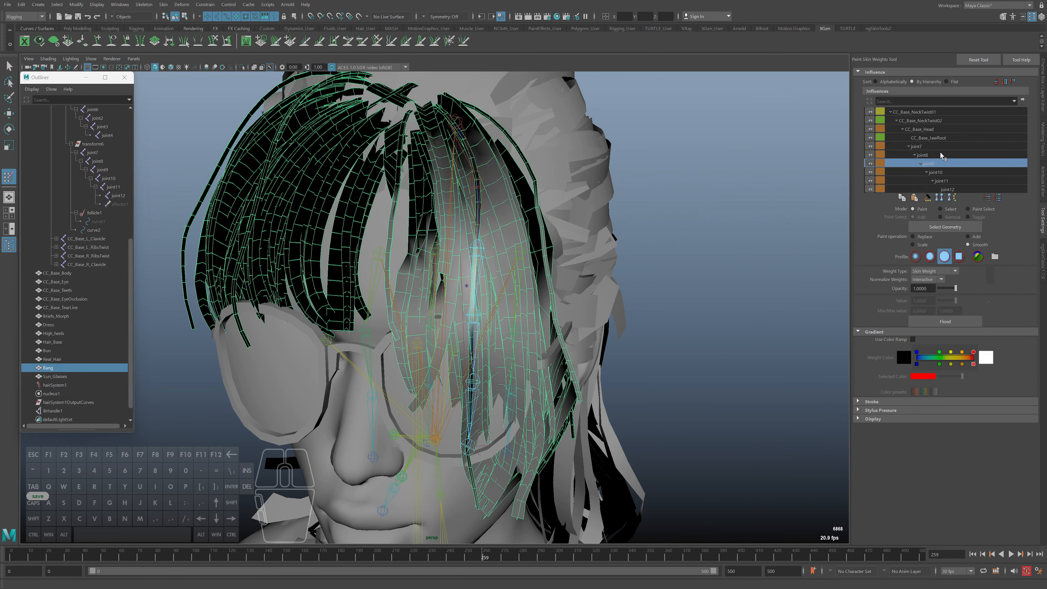
left_click(942, 172)
left_click(933, 157)
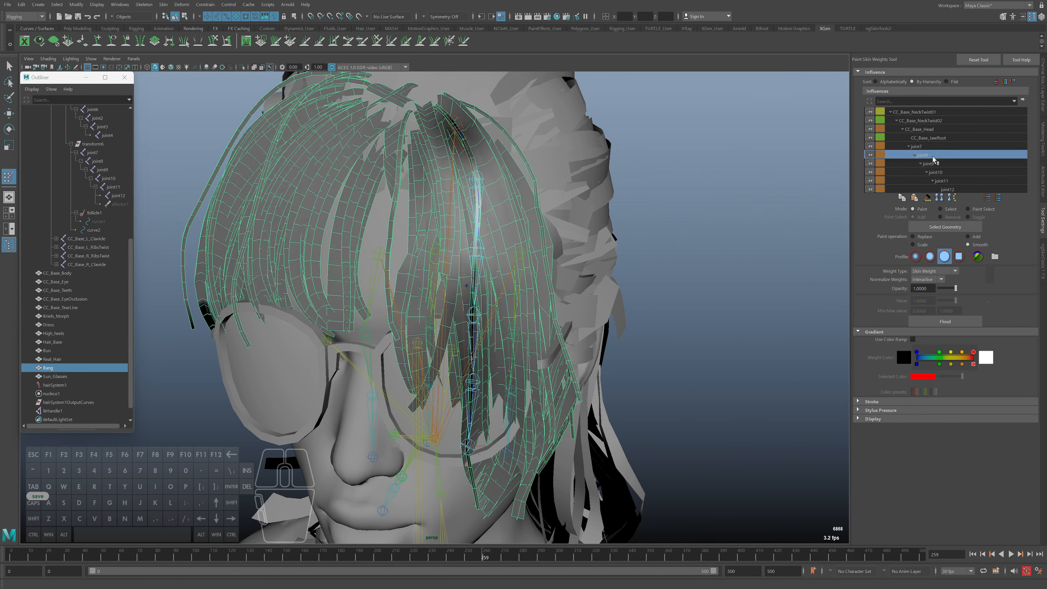
left_click_drag(546, 330, 577, 336, "alt")
key("q")
Step: Clear the selection and continue the simulation to check the bang's motion, then stop it
left_click(719, 311)
key("alt+v")
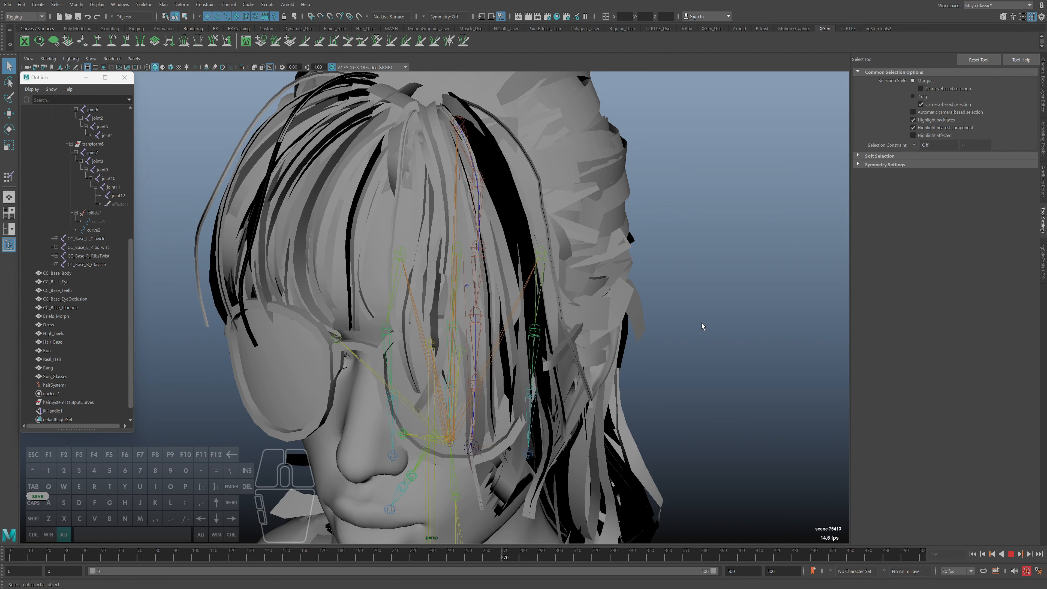
middle_click_drag(625, 375, 624, 305, "alt")
key("alt+v")
Step: Replay the simulation from frame 0, check the bang from the front of the head and rewind to frame 0
left_click(11, 557)
left_click_drag(363, 382, 333, 359, "alt")
key("alt+v")
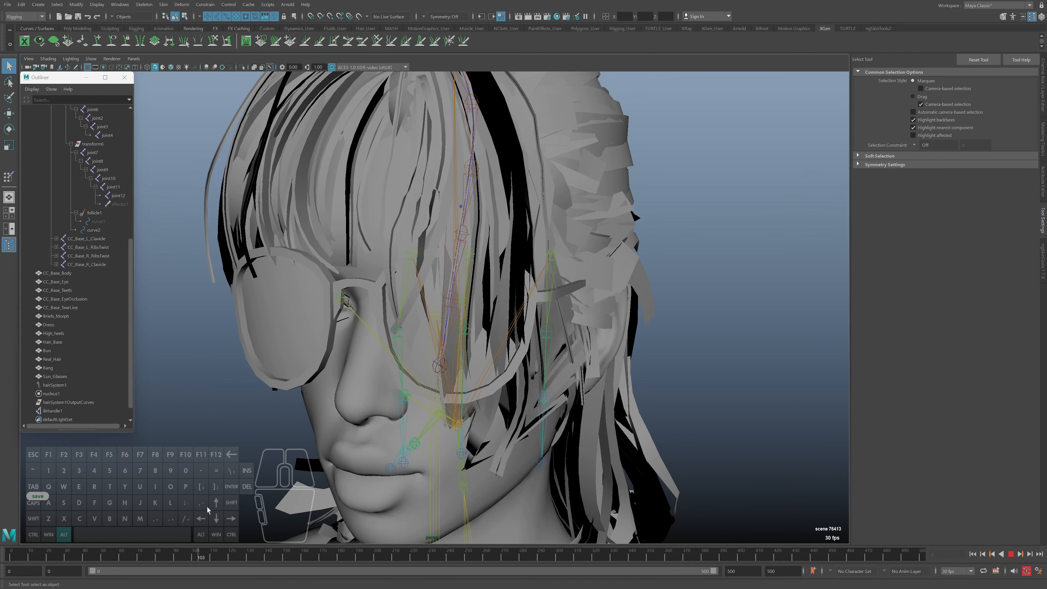
right_click_drag(441, 348, 365, 373, "alt")
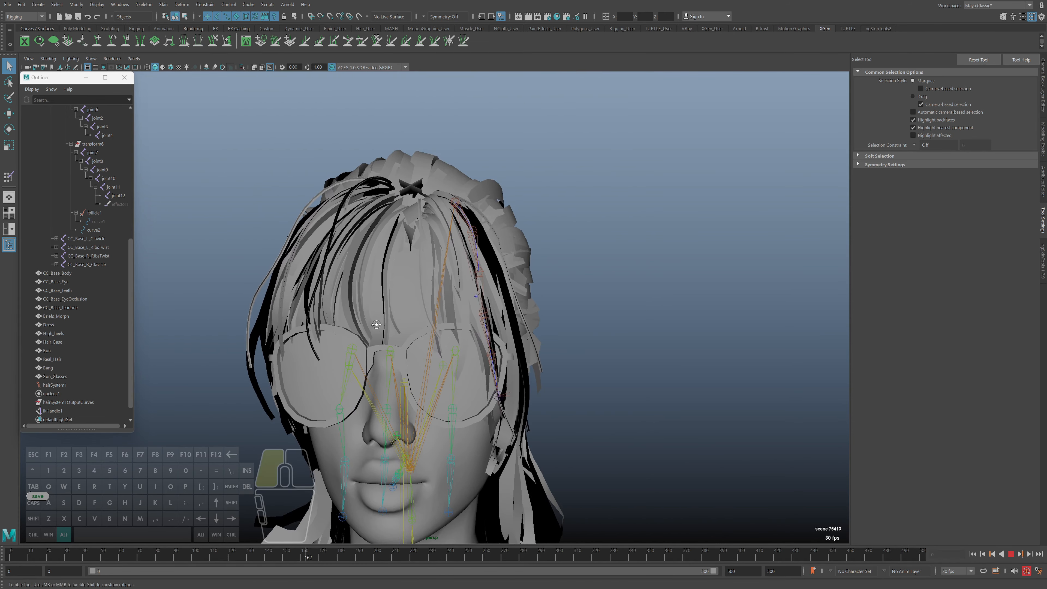
left_click_drag(365, 373, 341, 381, "alt")
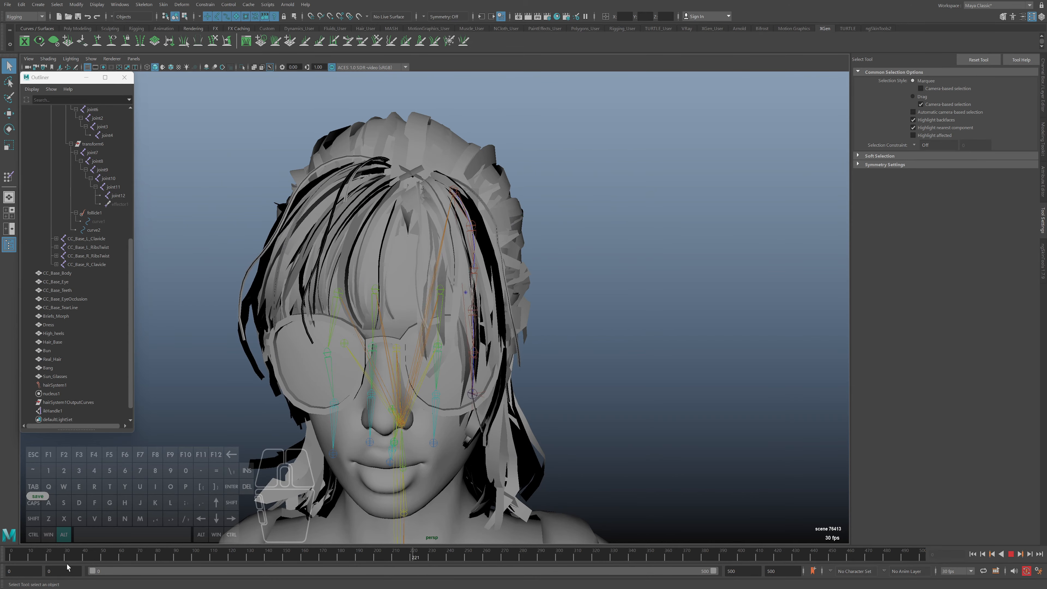
key("alt+v")
left_click(1, 560)
Step: Examine the joint1 chain in the back hair and show its channel values
right_click_drag(386, 368, 351, 371, "alt")
left_click_drag(396, 351, 497, 332, "alt")
middle_click_drag(497, 332, 459, 194, "alt")
left_click_drag(460, 193, 461, 248, "alt")
key("q")
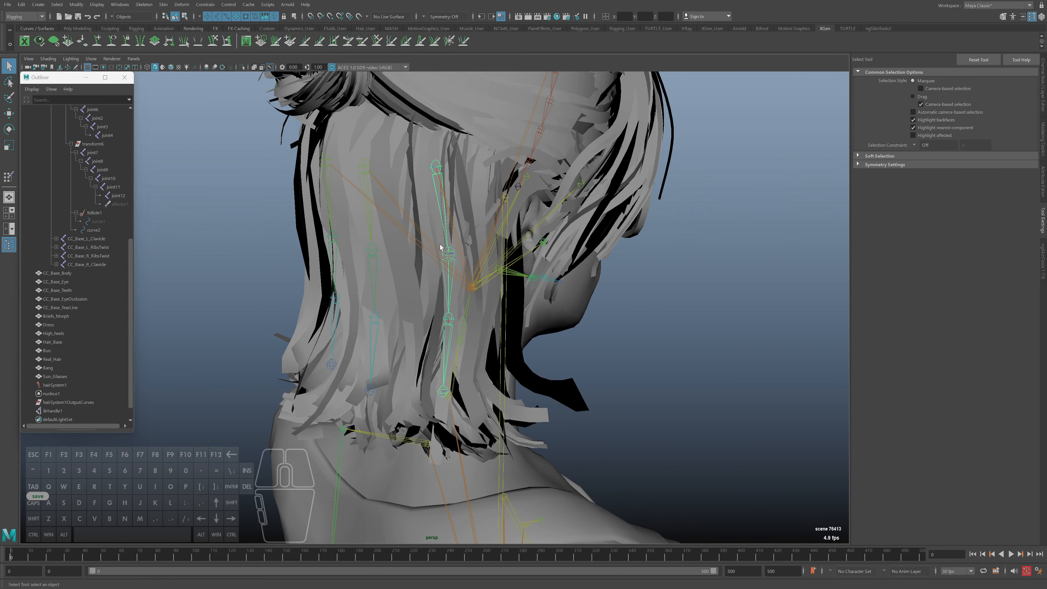
right_click_drag(441, 248, 511, 264, "alt")
left_click_drag(511, 264, 550, 281, "alt")
key("ctrl+a")
key("ctrl+a")
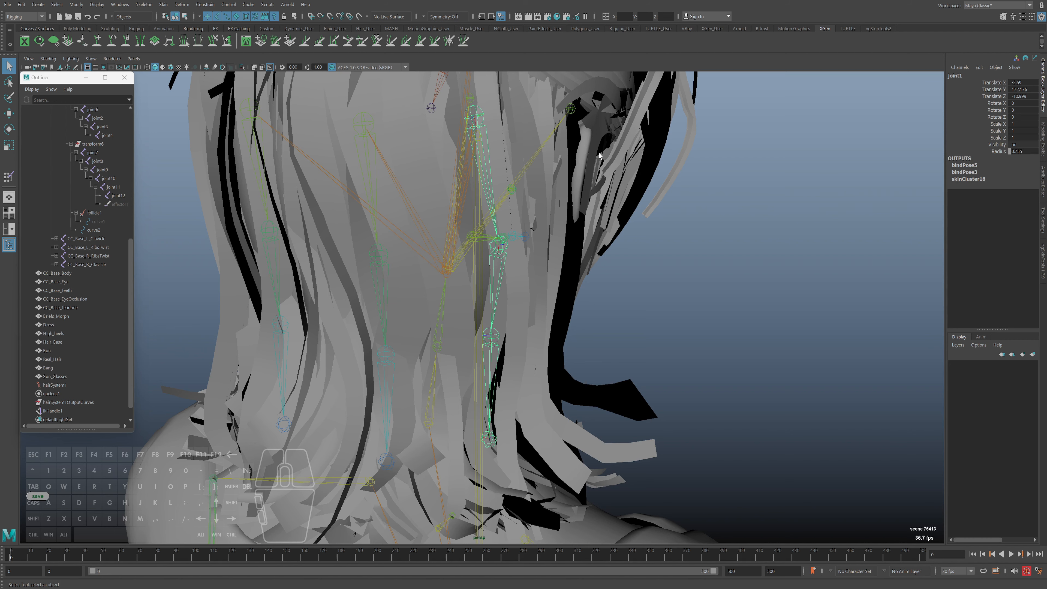
Step: Create an IK spline handle along the joint1 chain to its end joint, with auto create and auto simplify curve on and 4 spans
left_click_drag(556, 240, 551, 264, "alt")
left_click(144, 4)
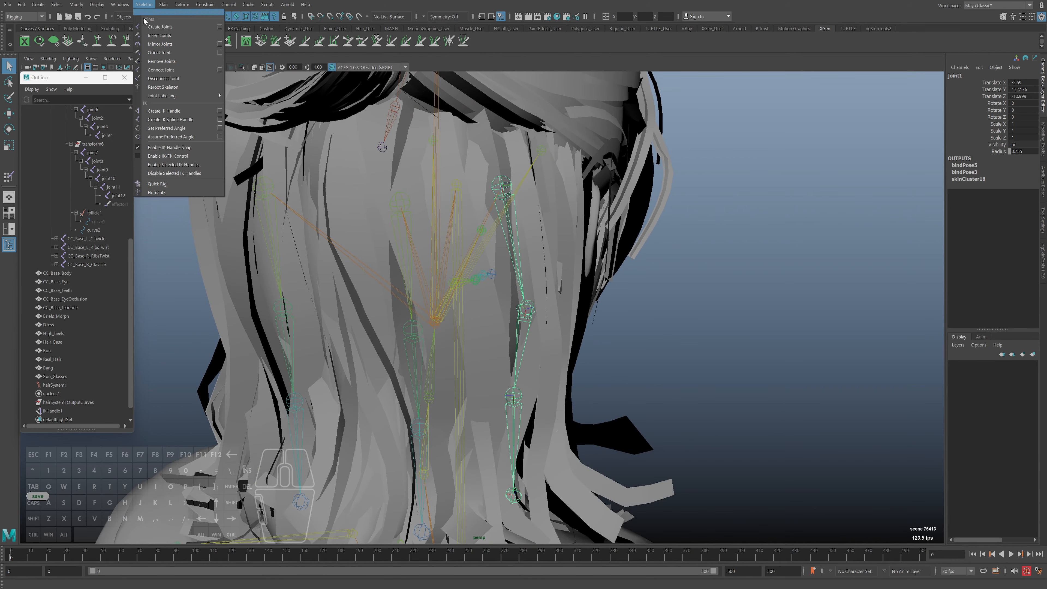
left_click(219, 120)
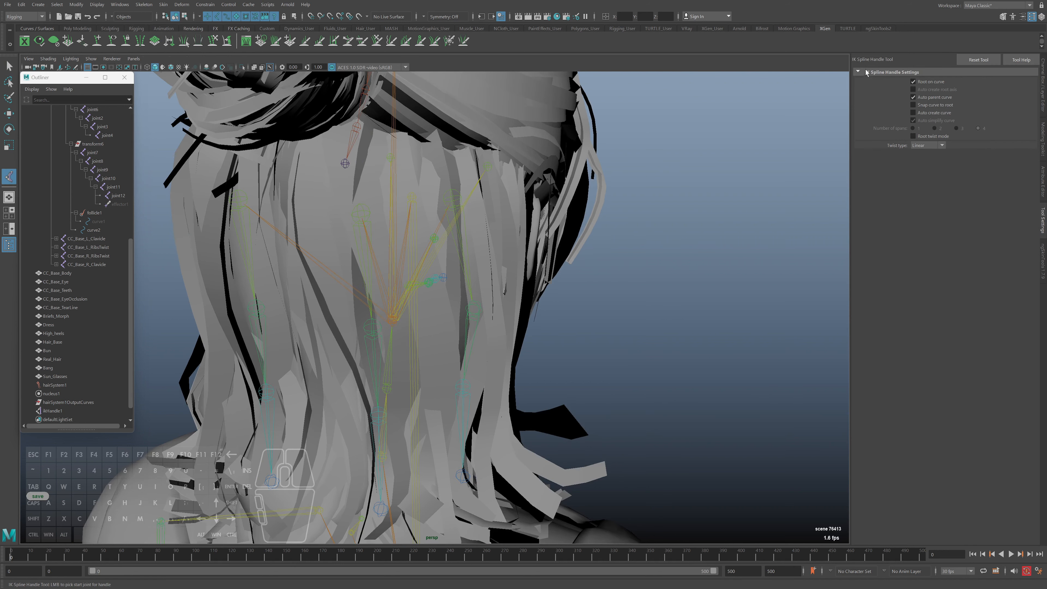
left_click_drag(462, 281, 454, 217, "alt")
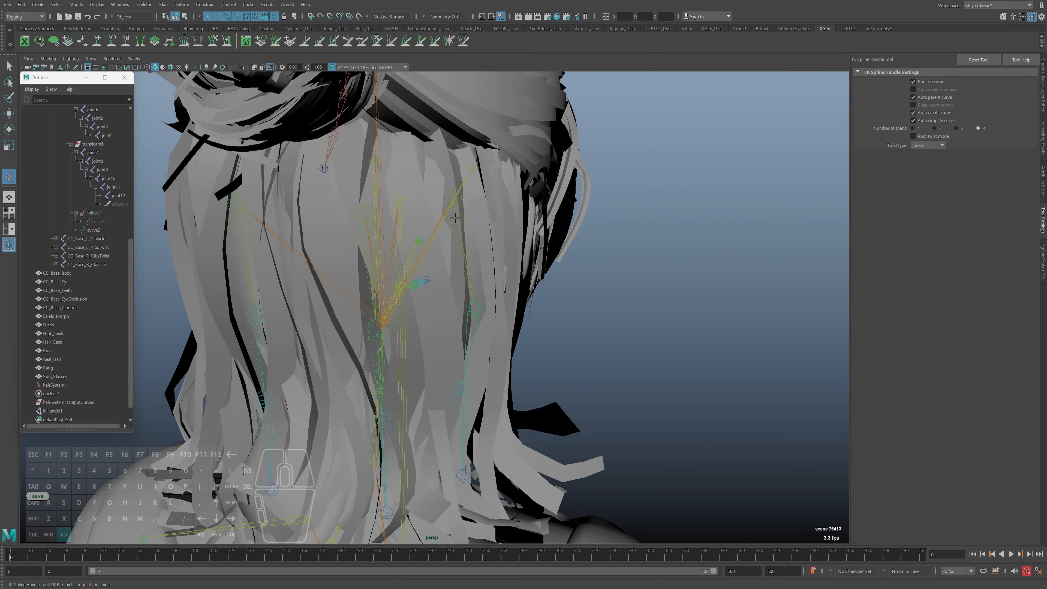
left_click(451, 193)
middle_click_drag(487, 439, 485, 409, "alt")
left_click(463, 443)
key("q")
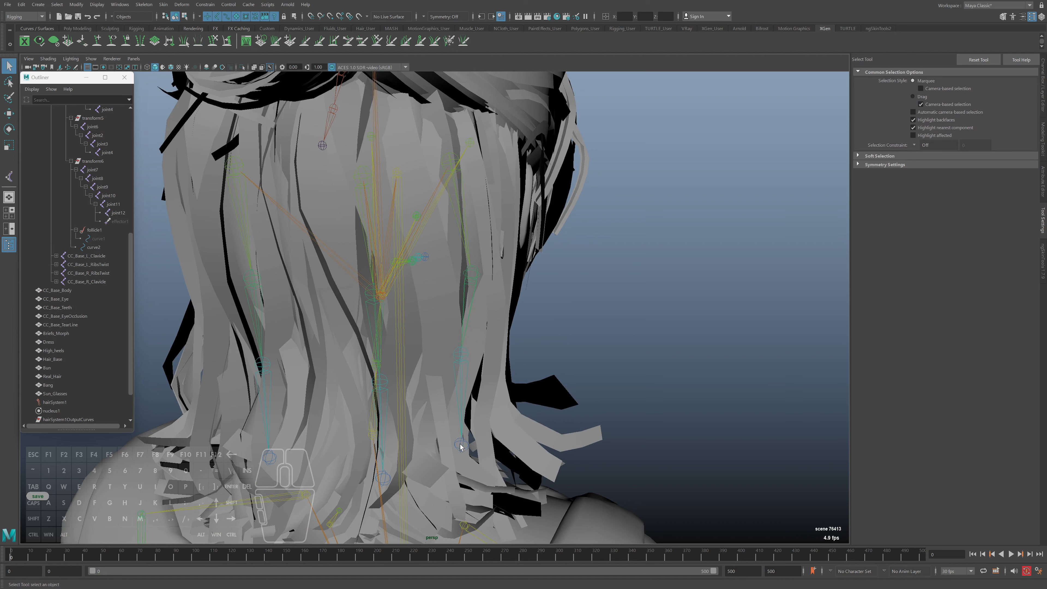
Step: Select curve2 in the hierarchy and look for it on the head in wireframe display
scroll(42, 323, "down", 2)
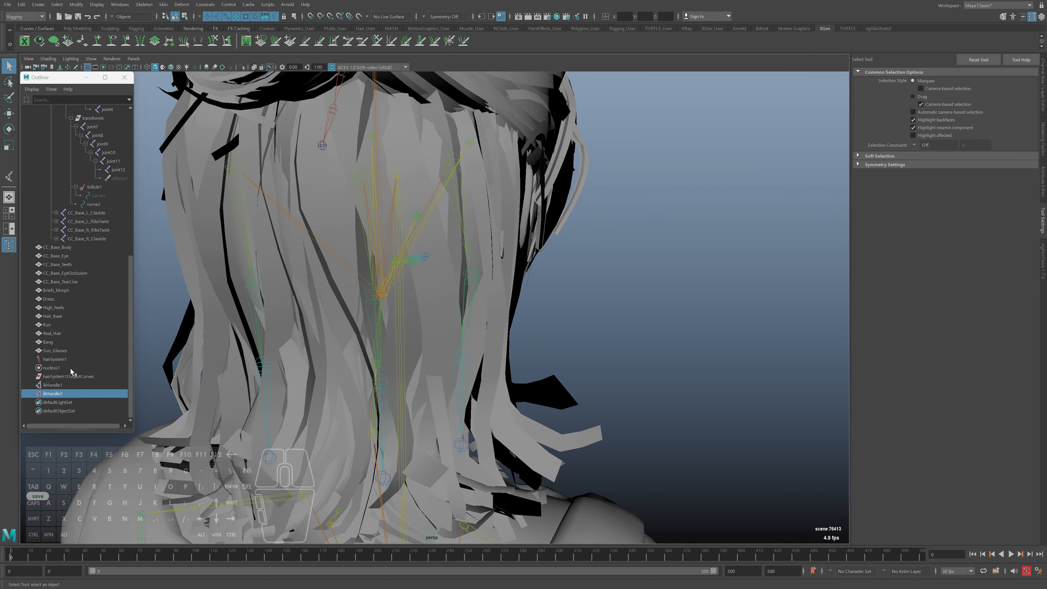
left_click_drag(489, 293, 475, 187, "alt")
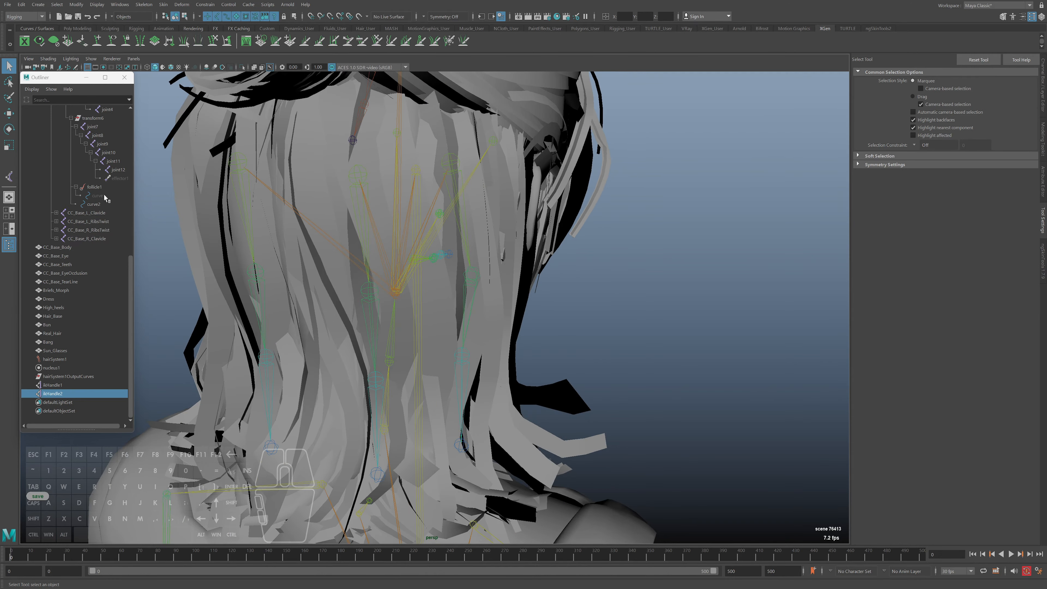
left_click(94, 204)
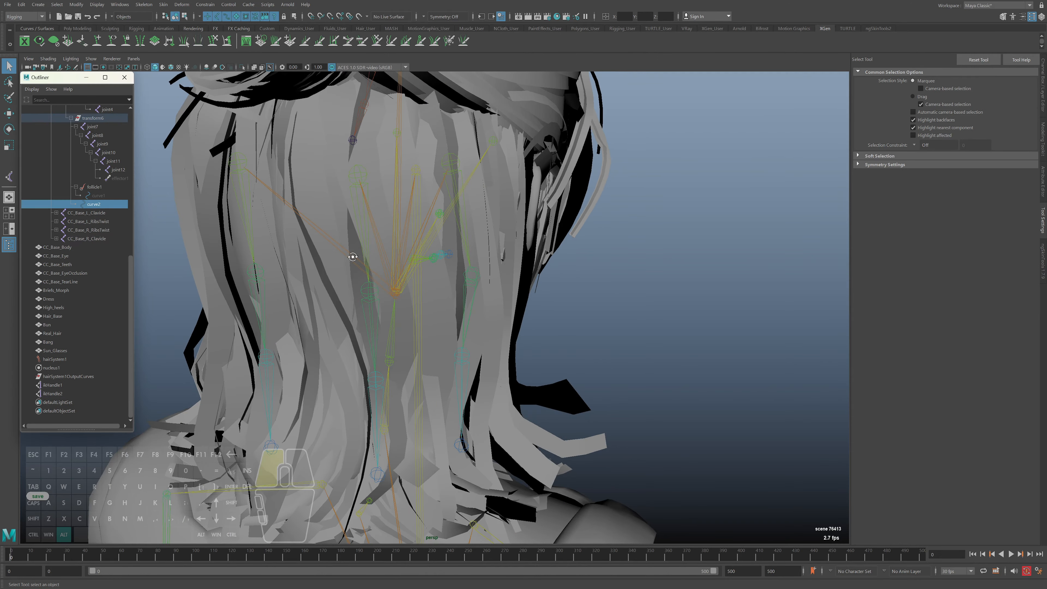
key("4")
right_click_drag(408, 277, 220, 258, "alt")
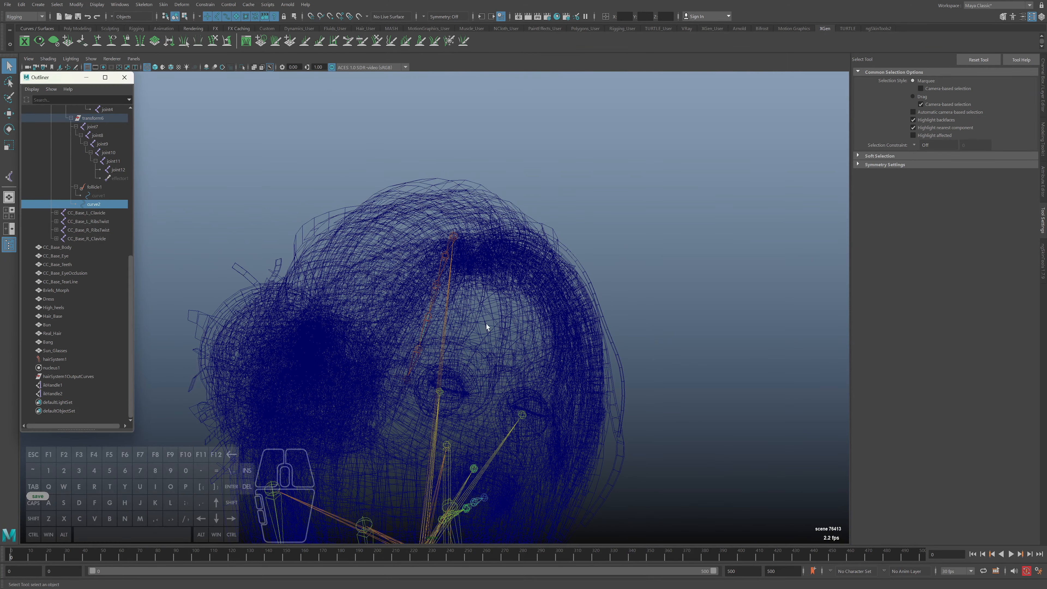
right_click_drag(486, 325, 502, 325, "alt")
left_click_drag(502, 325, 461, 321, "alt")
scroll(57, 226, "up", 3)
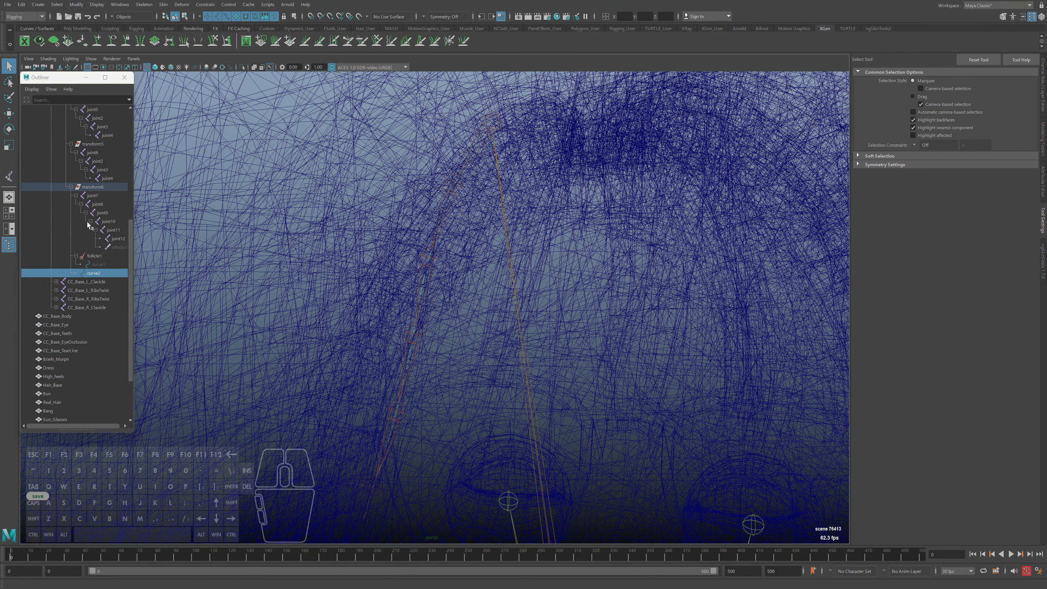
Step: Select curve3 under transform3, frame it and compare it in shaded and wireframe display
scroll(118, 184, "up", 5)
left_click(94, 230)
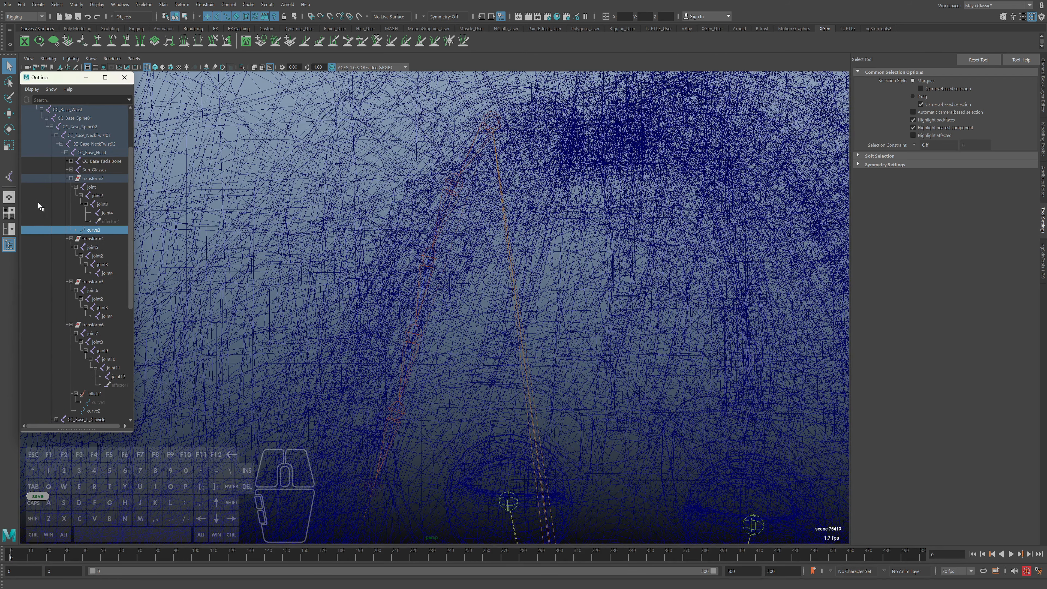
key("f")
key("5")
mouse_move(534, 410)
left_mouse_down("alt")
mouse_move(448, 392)
mouse_move(433, 367)
mouse_move(402, 379)
mouse_move(416, 387)
mouse_move(422, 374)
left_mouse_up("alt")
key("4")
key("5")
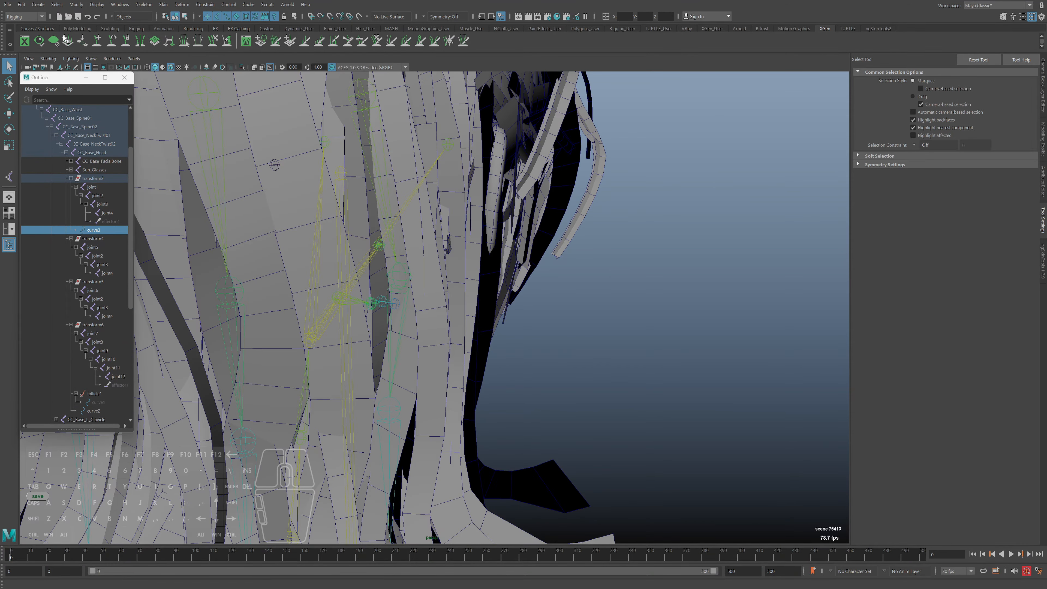
Step: Switch to the FX menu set and make curve3 dynamic
left_click(32, 18)
left_click(17, 53)
left_click(203, 5)
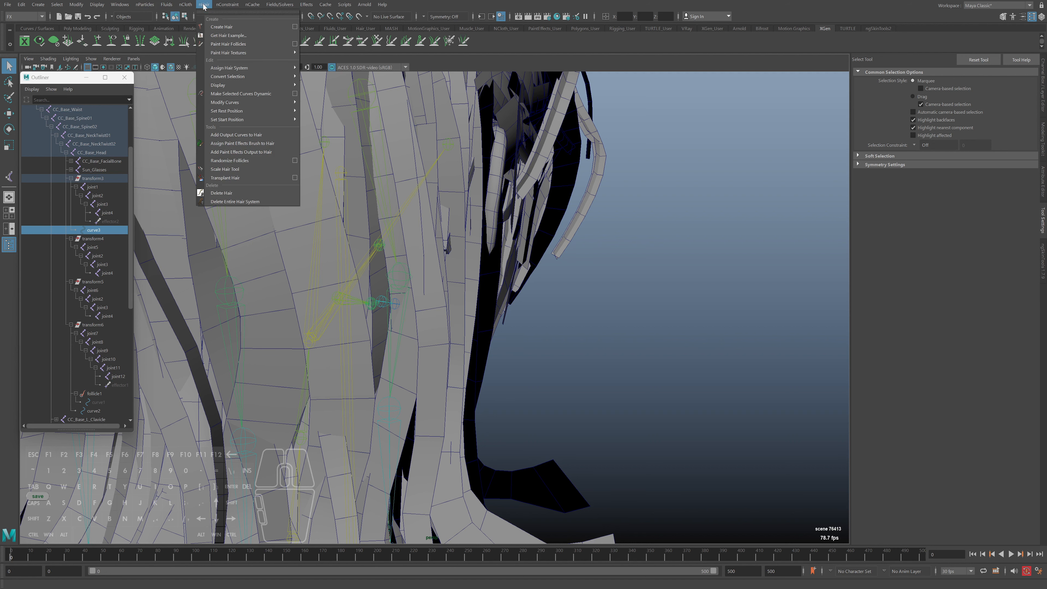
left_click(237, 95)
Step: Play the simulation in wireframe display to check how the new dynamic curve behaves in the back hair, then stop
right_click_drag(505, 430, 354, 446, "alt")
middle_click_drag(354, 445, 391, 358, "alt")
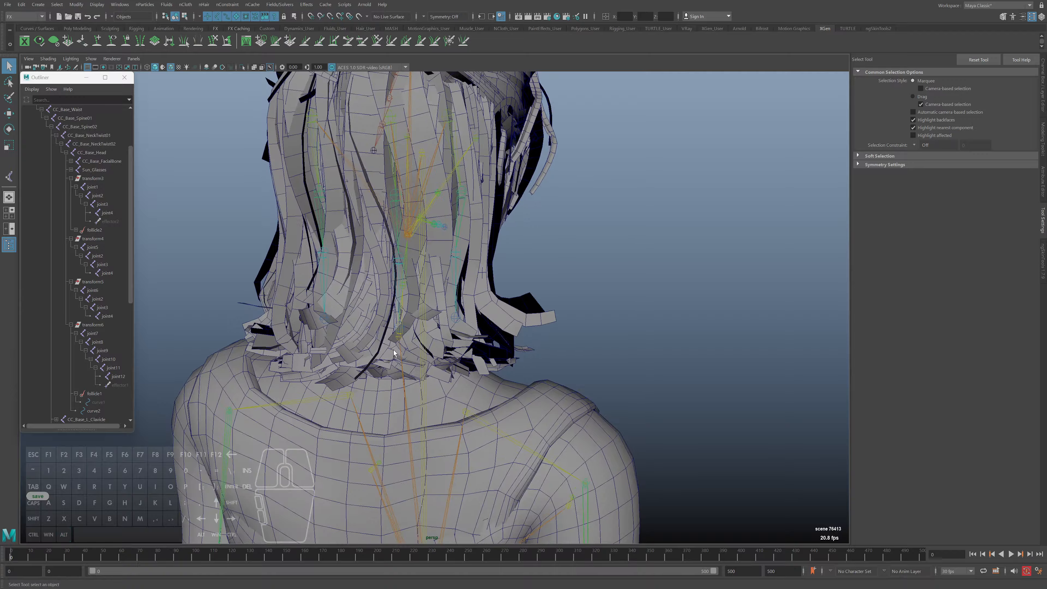
key("4")
right_click_drag(391, 358, 469, 367, "alt")
middle_click_drag(469, 366, 464, 404, "alt")
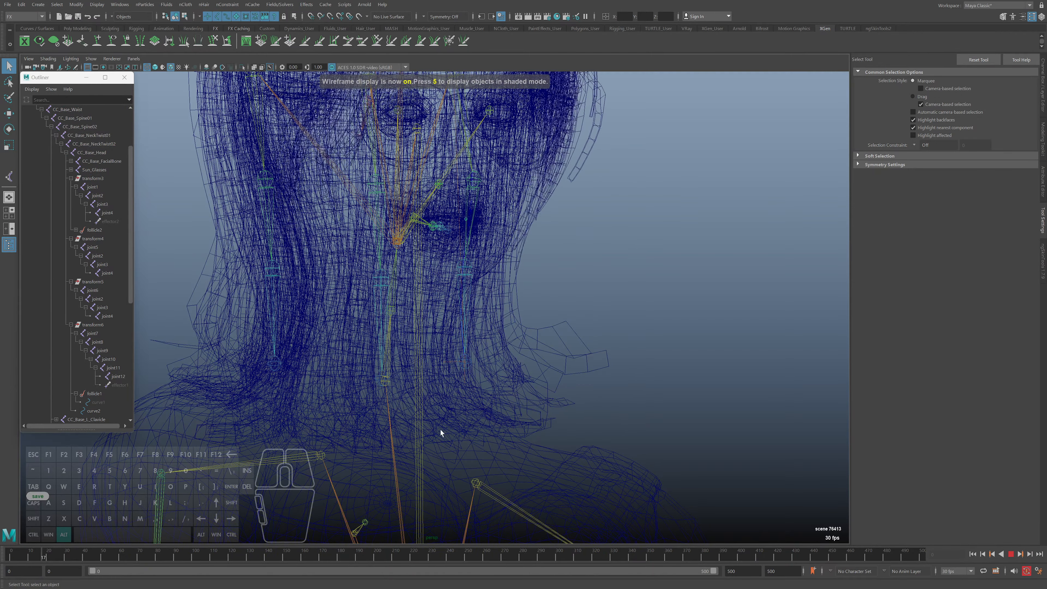
right_click_drag(480, 392, 601, 381, "alt")
left_click_drag(601, 381, 511, 367, "alt")
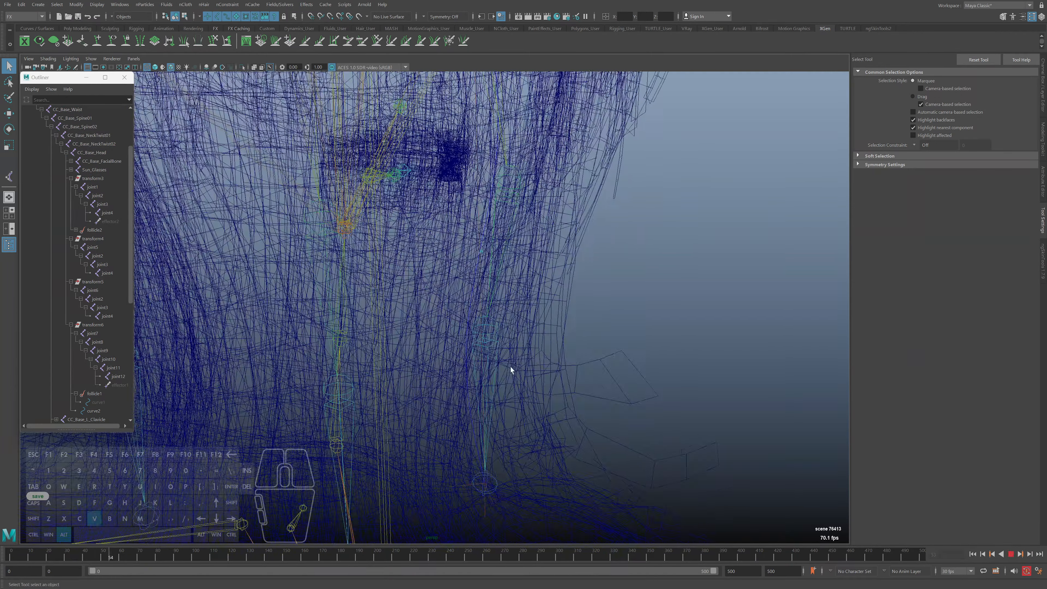
left_click_drag(475, 405, 496, 404, "alt")
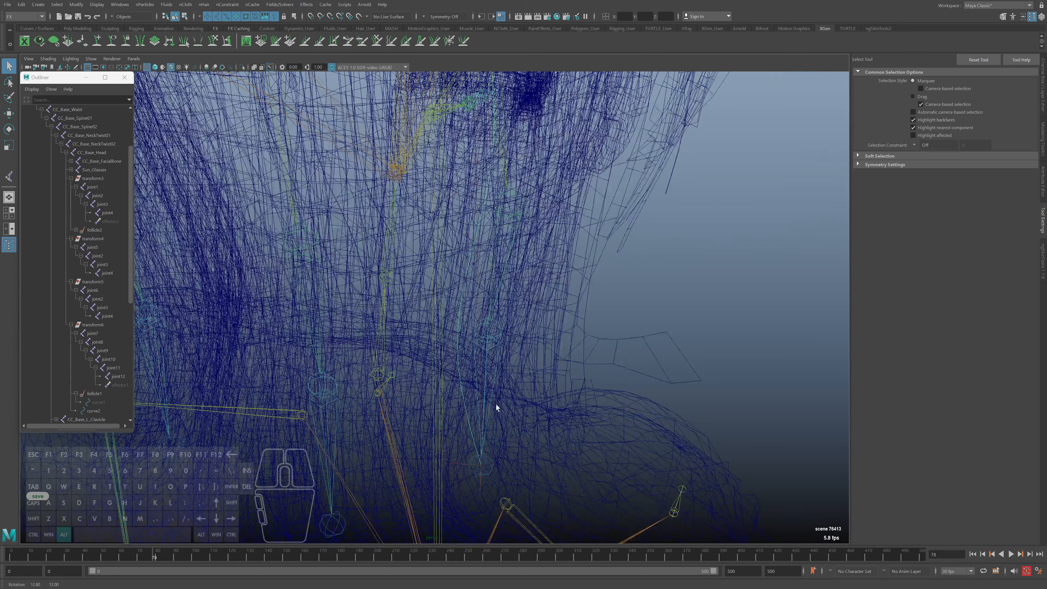
Step: Set the Point Lock of the new back hair curve's follicleShape2 to Base
key("ctrl+a")
left_click(927, 73)
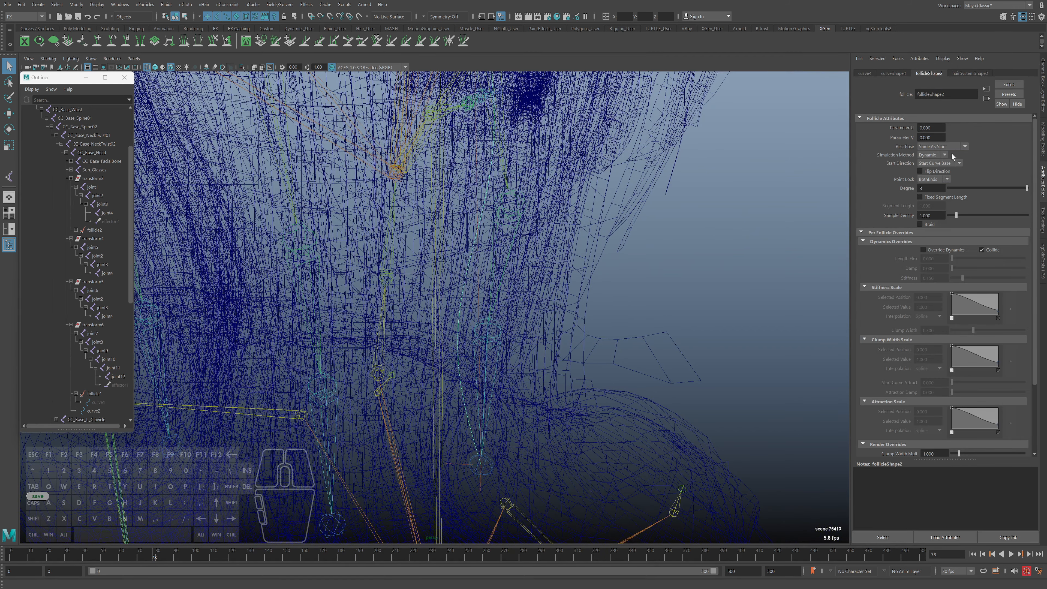
left_click(924, 162)
left_click(933, 179)
left_click(926, 199)
mouse_move(479, 498)
left_mouse_down("alt")
mouse_move(398, 413)
mouse_move(412, 371)
left_mouse_up("alt")
key("5")
left_click(933, 180)
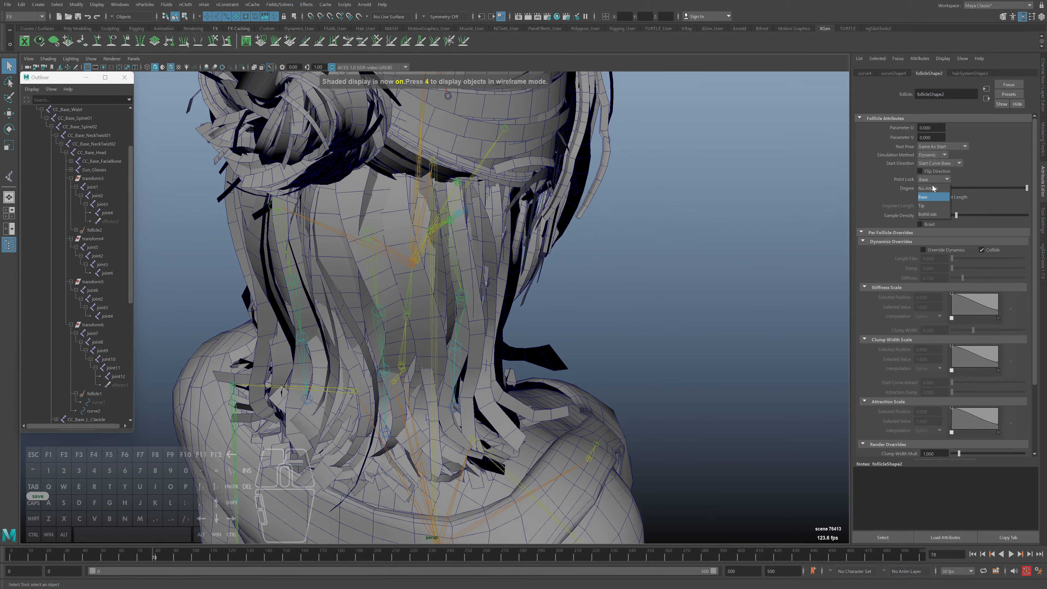
left_click(924, 196)
Step: Play the simulation in wireframe display to check the base-locked back hair curve, then rewind to the start in shaded display
key("alt+v")
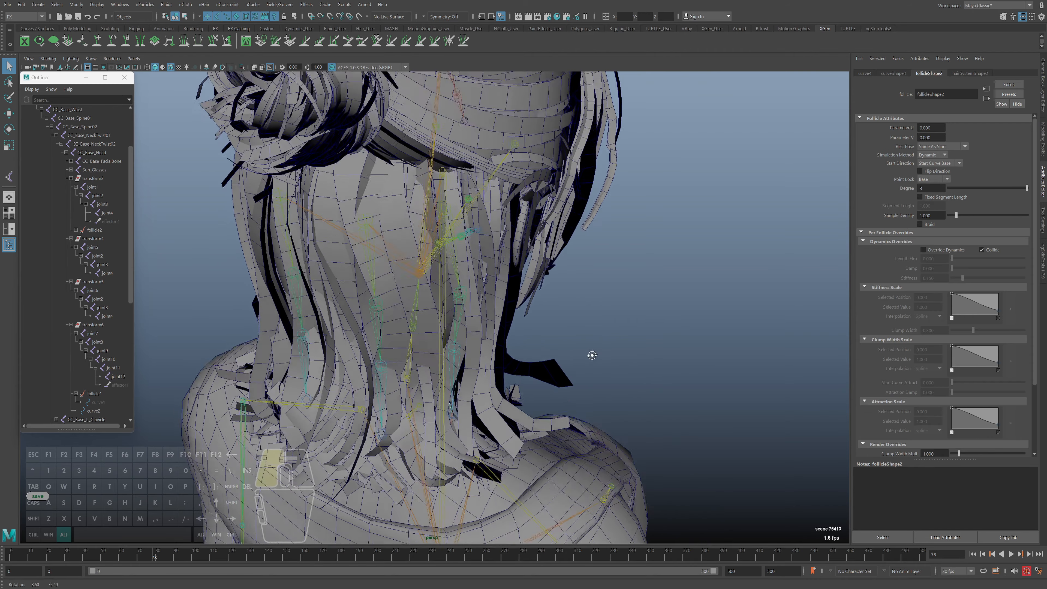
key("4")
right_click_drag(467, 391, 470, 428, "alt")
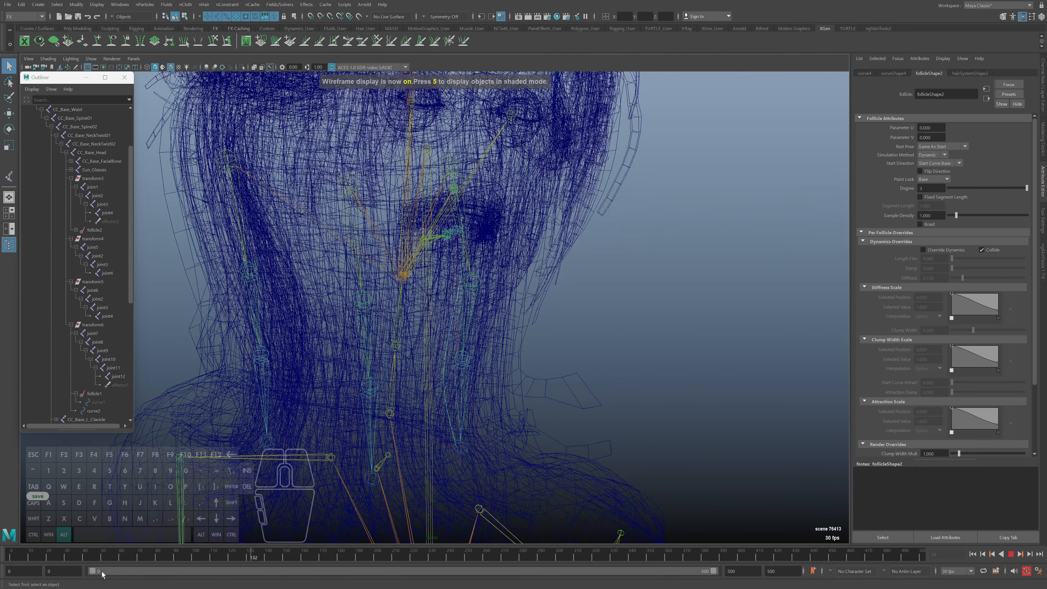
key("alt+v")
left_click(11, 557)
key("alt+v")
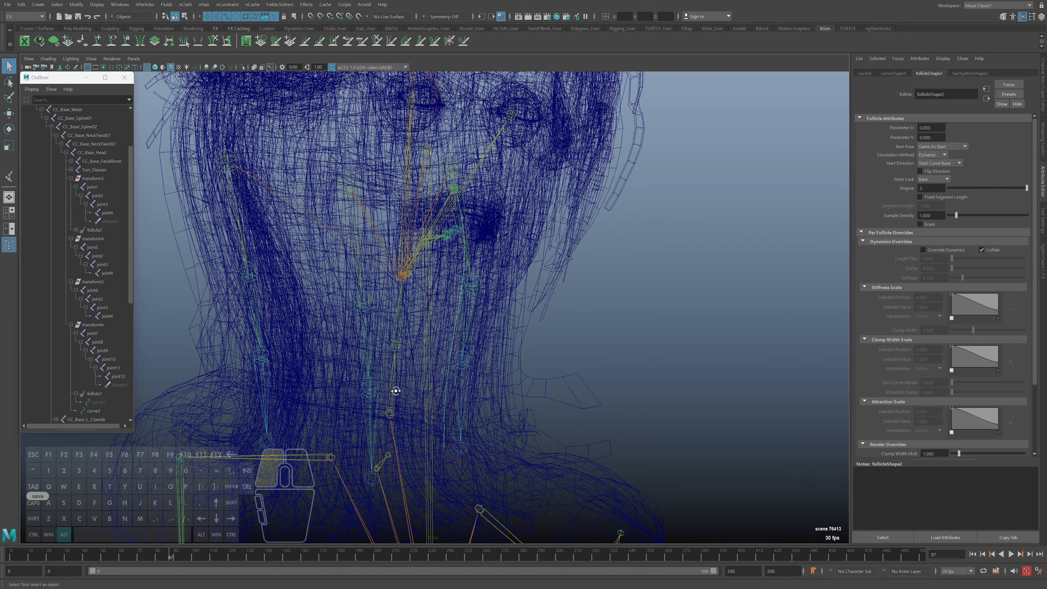
key("alt+v")
key("5")
key("alt+shift+v")
Step: Delete ikHandle2, the existing spline handle on the back hair joints
scroll(43, 282, "down", 8)
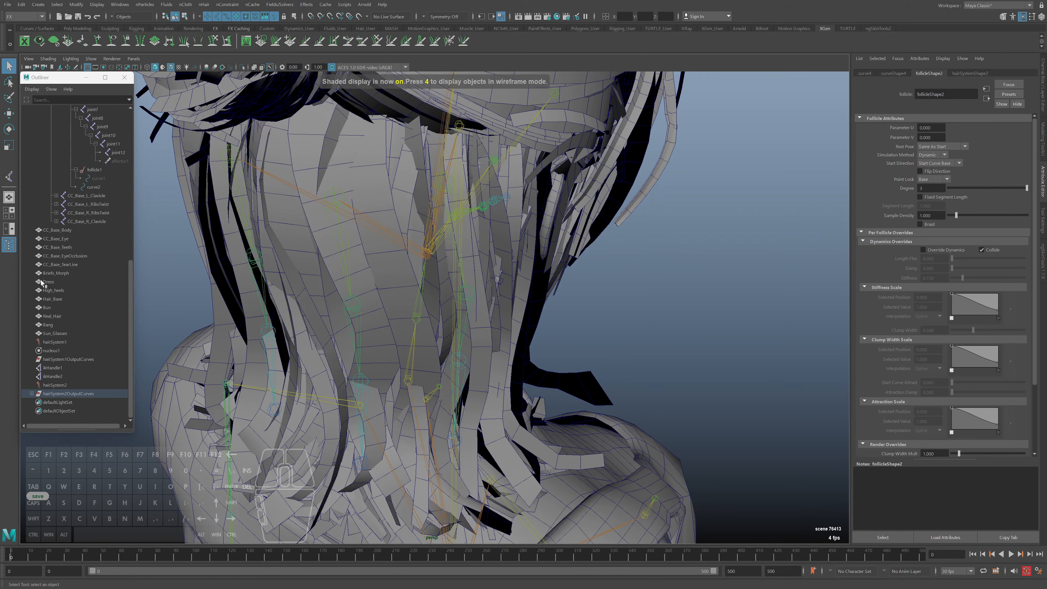
left_click(57, 376)
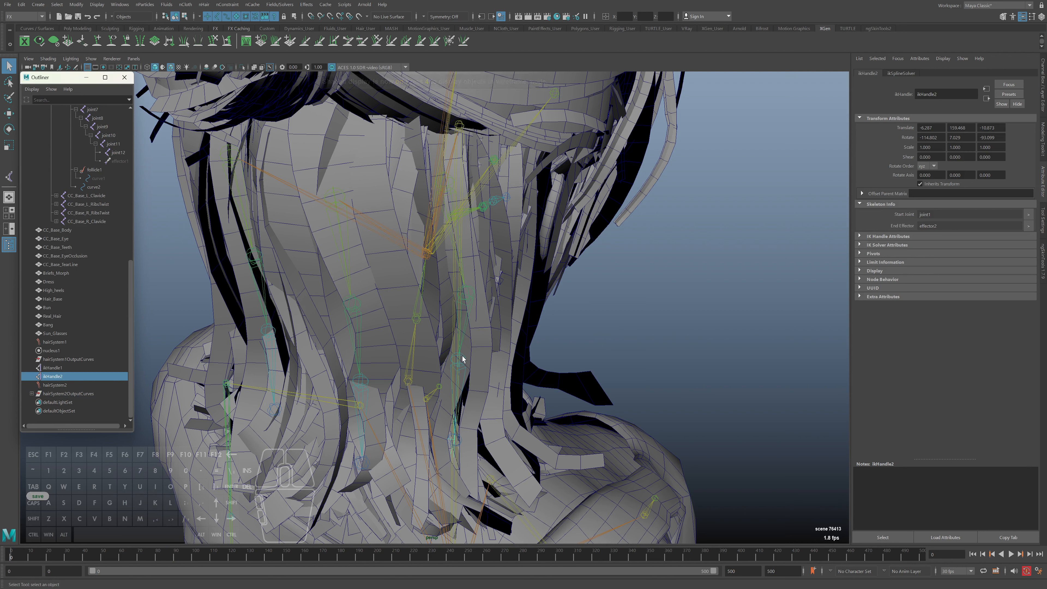
key("Delete")
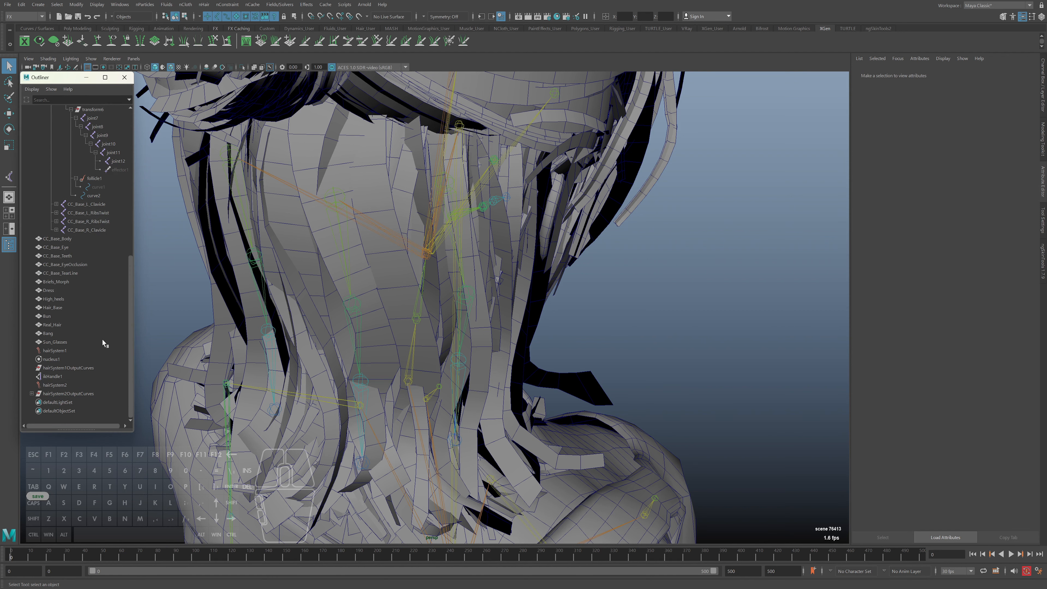
Step: Expand follicle2 under transform3 and hide its original curve3
left_click(94, 198)
scroll(96, 202, "up", 8)
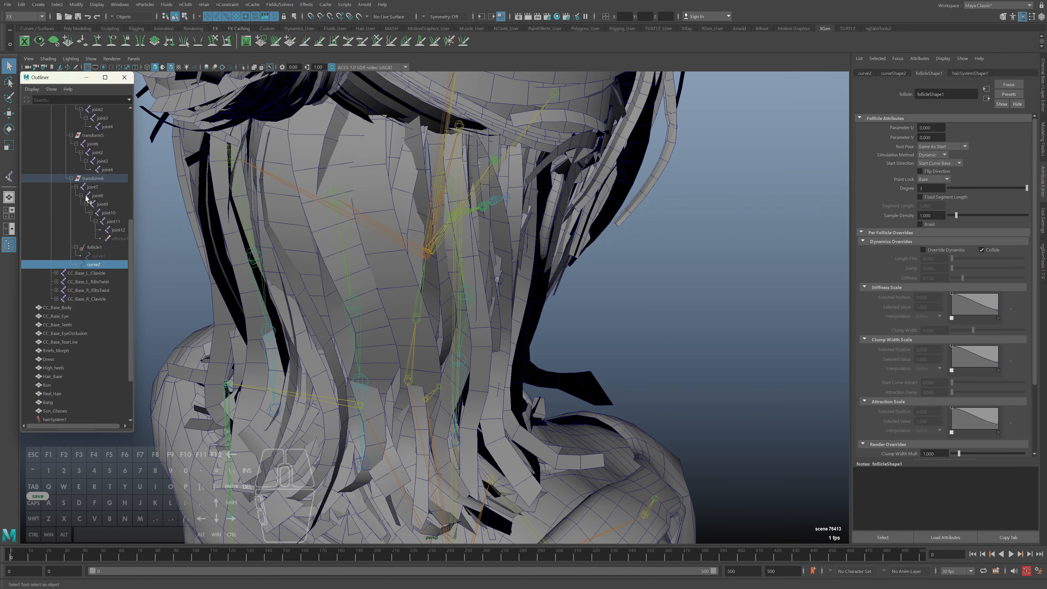
scroll(95, 262, "down", 3)
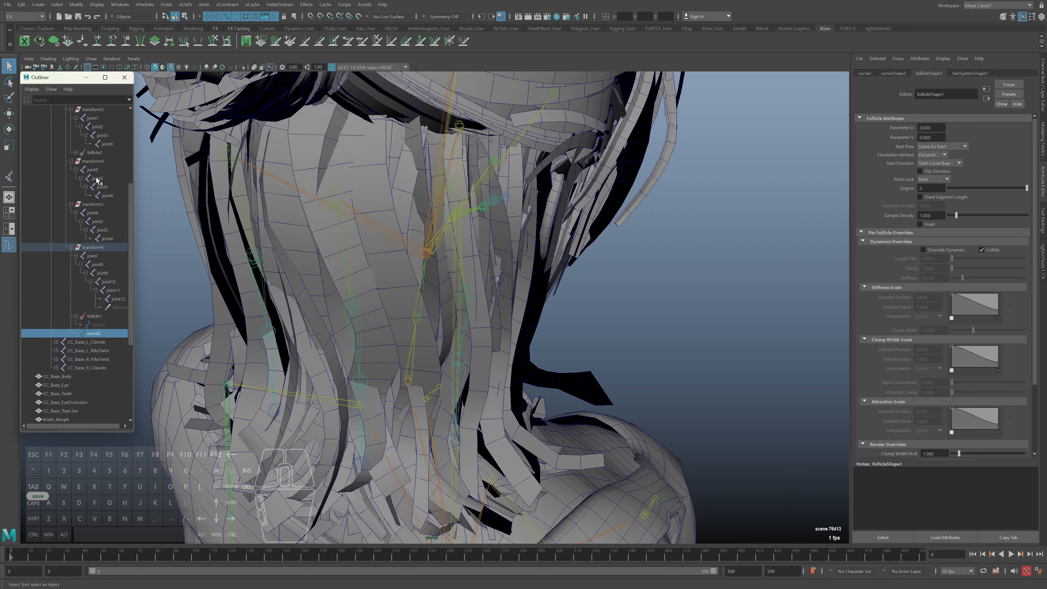
left_click(76, 152)
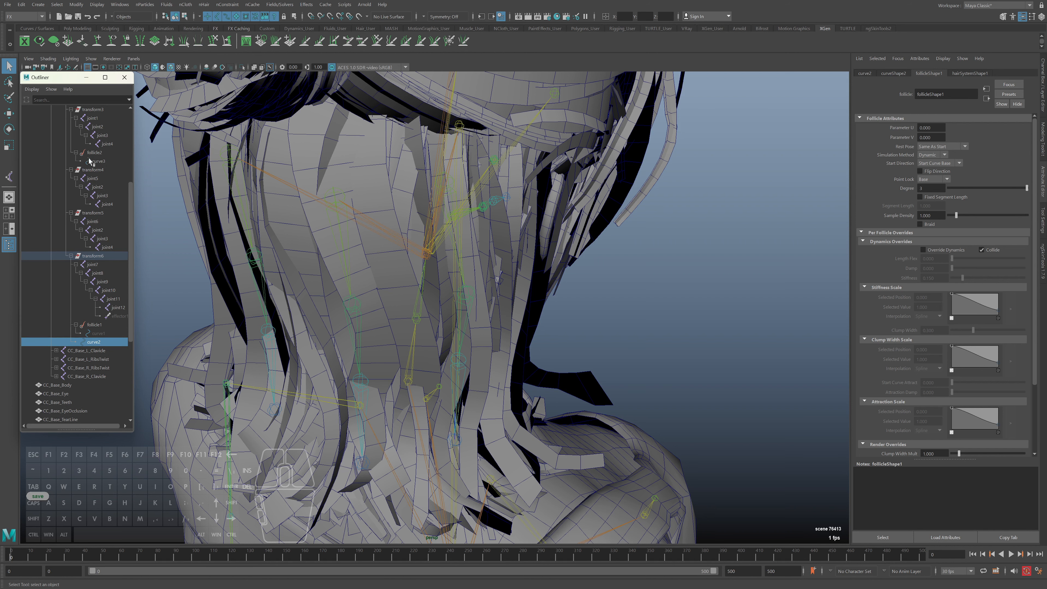
key("ctrl+h")
Step: Activate the IK Spline Handle tool from the Rigging menu set with Auto create curve turned off
left_click_drag(423, 395, 418, 349, "alt")
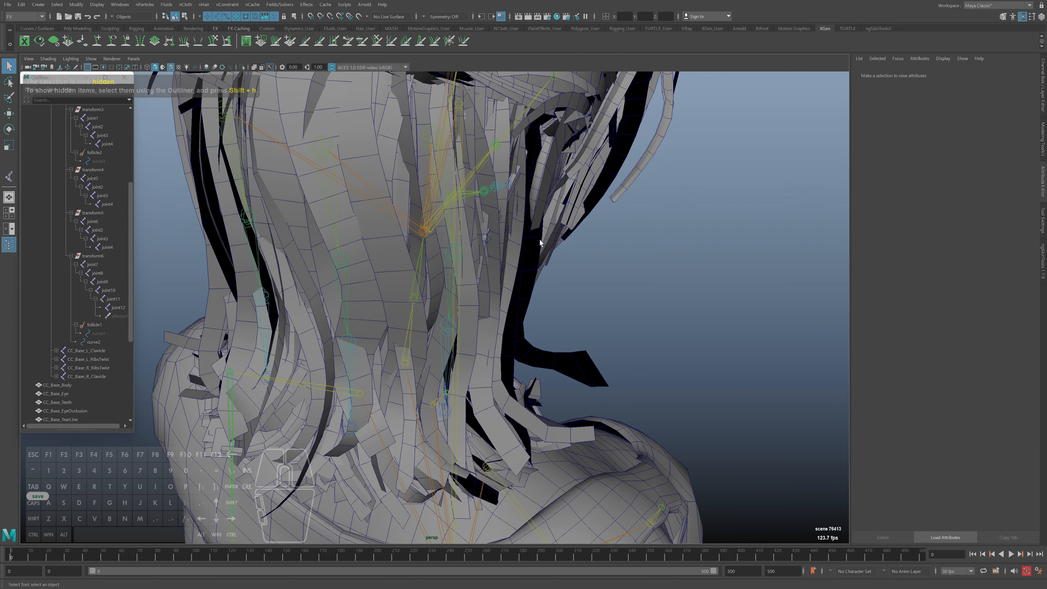
left_click_drag(444, 229, 461, 250, "alt")
left_click(447, 170)
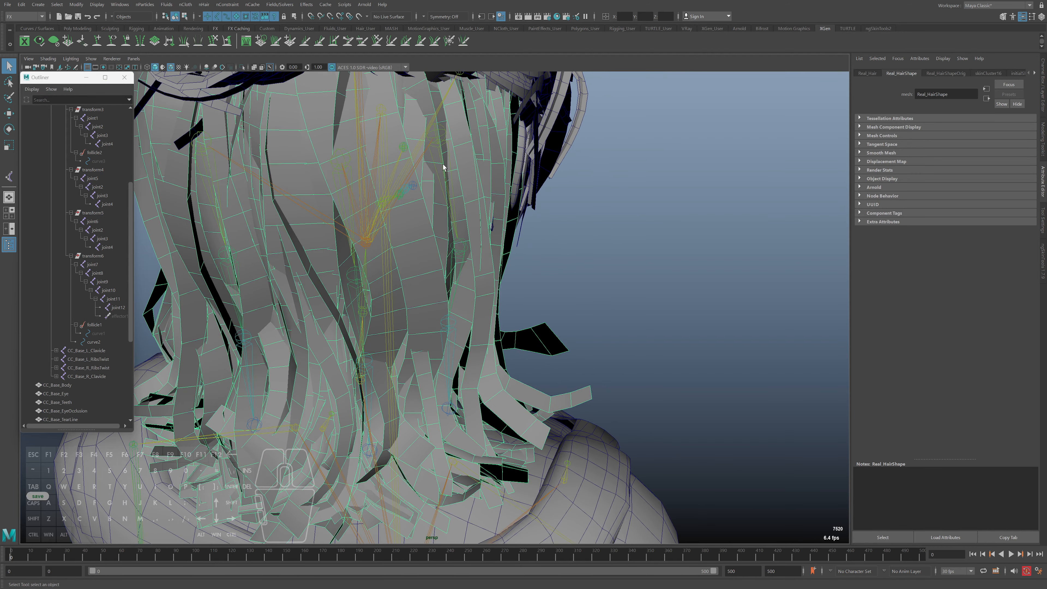
left_click(446, 173)
key("F3")
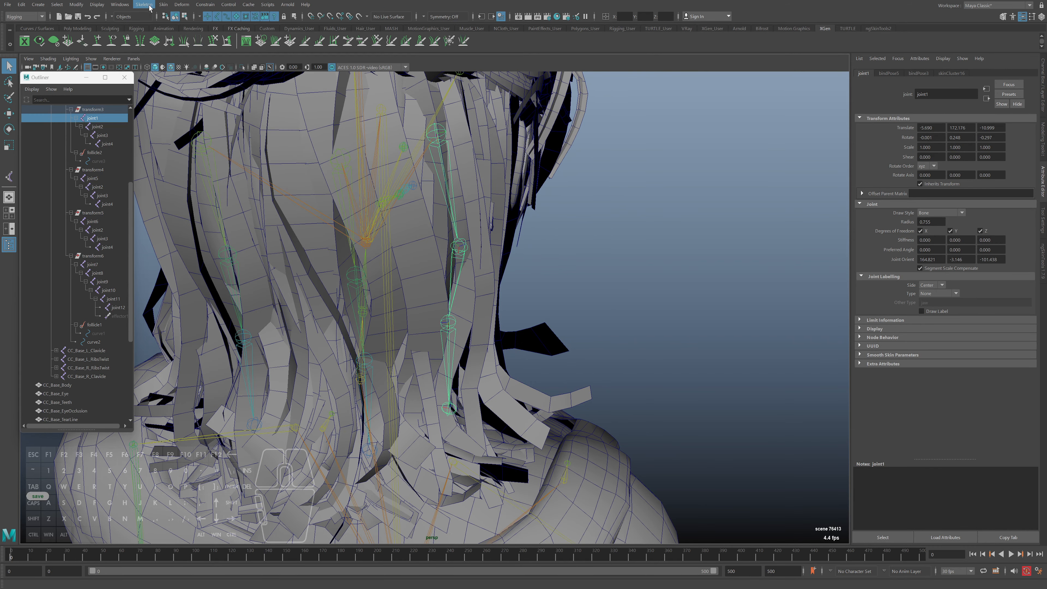
left_click(144, 5)
left_click(220, 119)
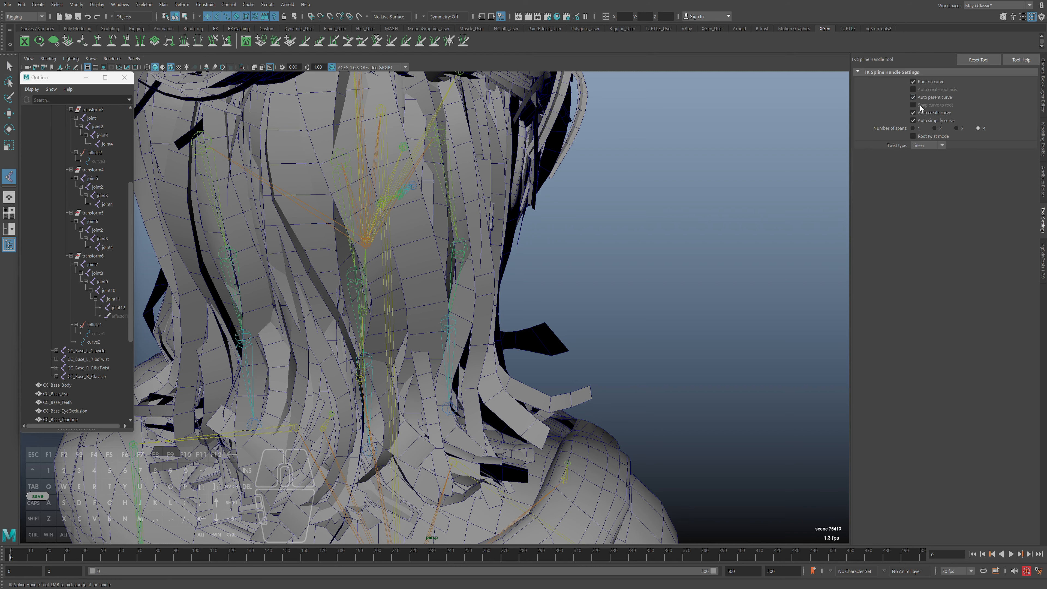
left_click(913, 112)
Step: Create a spline IK handle from joint1 to joint4 of the back hair strand on the dynamic curve4
left_click_drag(437, 214, 457, 189, "alt")
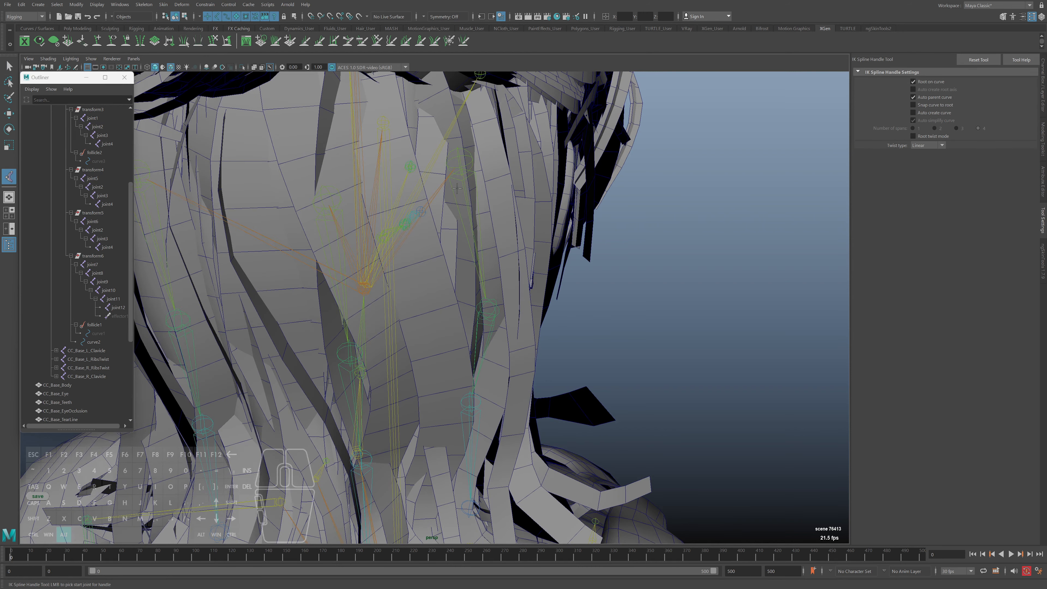
left_click(460, 166)
middle_click_drag(475, 493, 482, 429, "alt")
left_click_drag(482, 429, 486, 422, "alt")
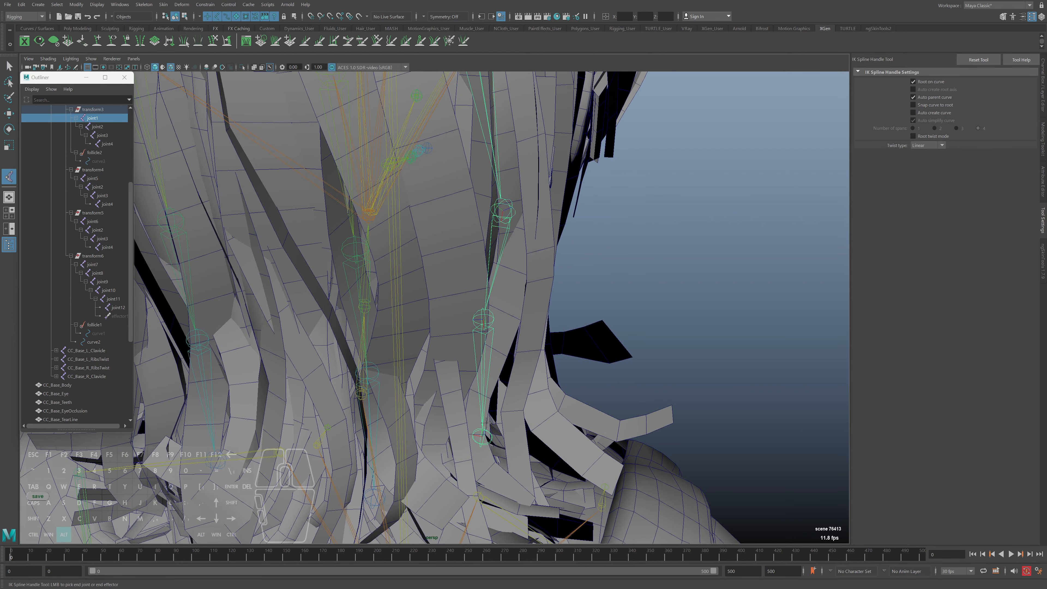
left_click(480, 435)
key("4")
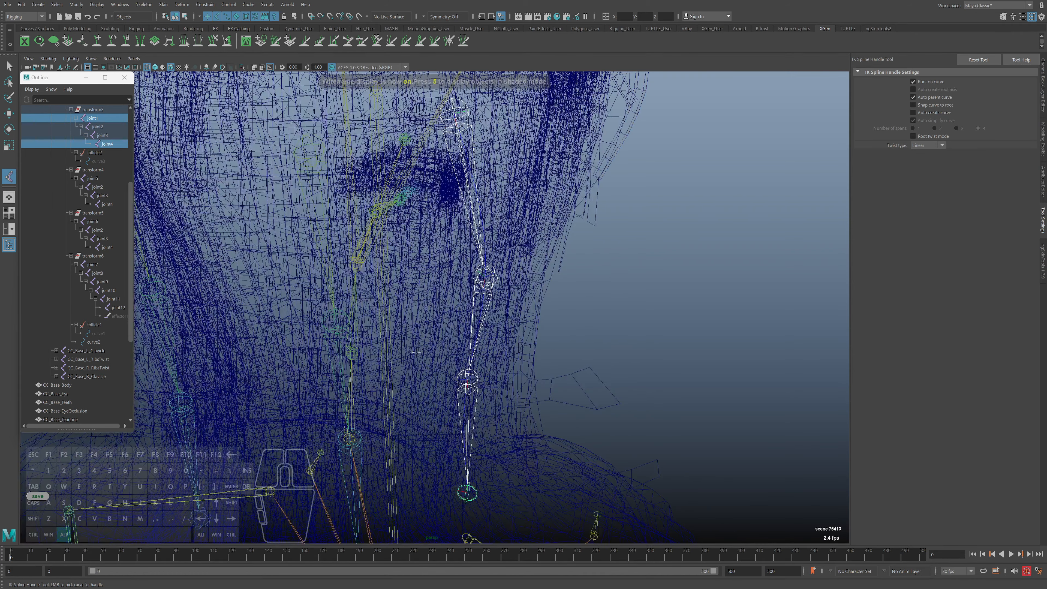
mouse_move(536, 371)
right_mouse_down("alt")
mouse_move(629, 306)
mouse_move(572, 335)
mouse_move(597, 307)
mouse_move(696, 308)
right_mouse_up("alt")
left_click(603, 277)
Step: Play the simulation in shaded display to check the back hair strand's motion, then return to frame 0
key("5")
key("alt+v")
left_click_drag(696, 307, 585, 374, "alt")
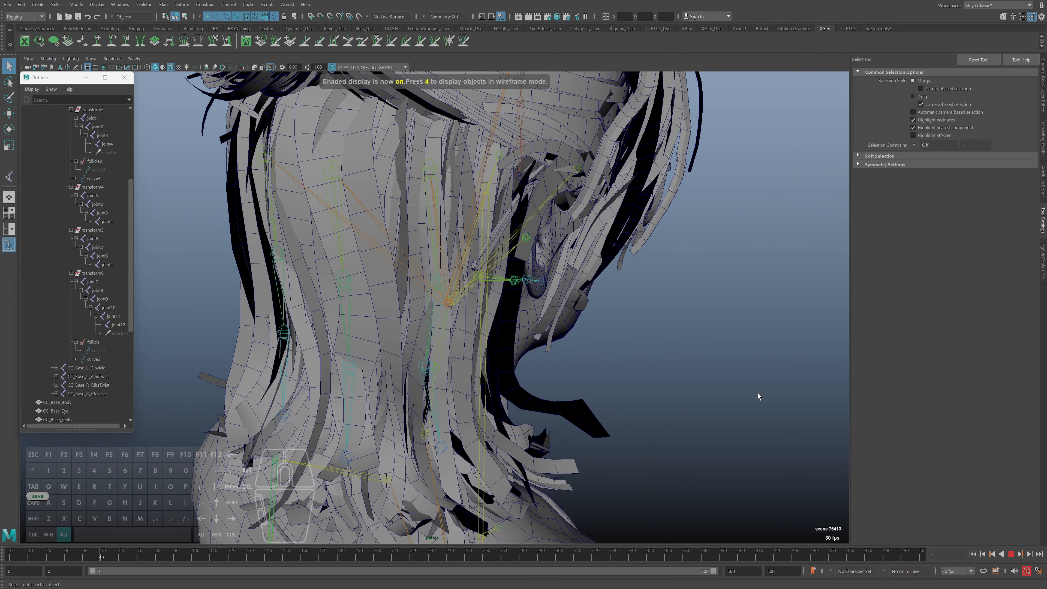
right_click_drag(760, 395, 470, 387, "alt")
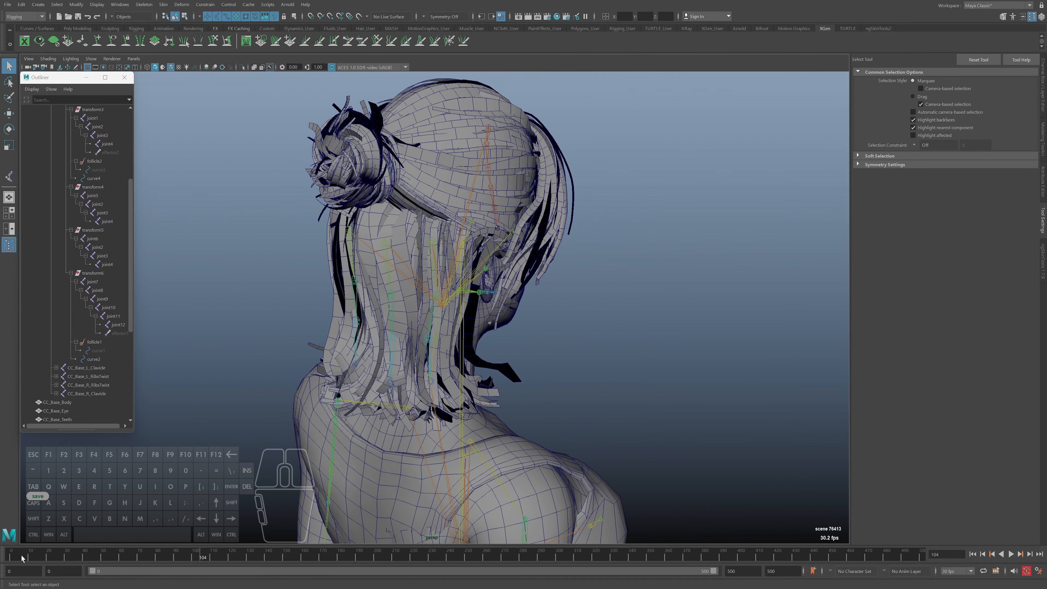
left_click(12, 557)
Step: Turn off X-Ray Joints in the viewport and play the simulation while orbiting around the head, then return to frame 0
left_click(48, 61)
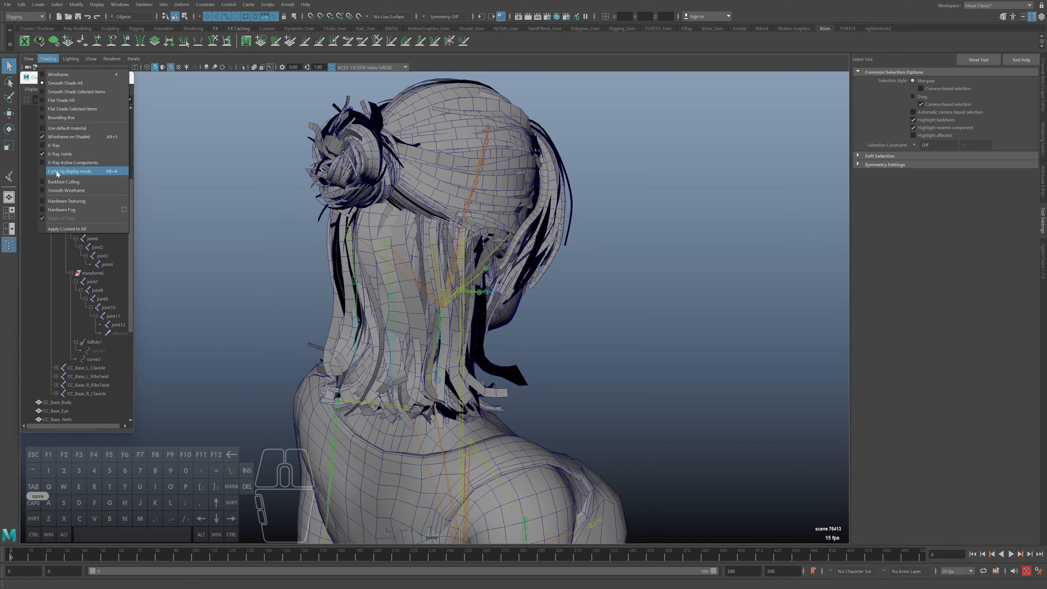
left_click(63, 156)
key("alt+v")
left_click_drag(618, 367, 484, 385, "alt")
left_click_drag(613, 421, 495, 419, "alt")
key("alt+v")
left_click(11, 556)
Step: Replay the simulation from the front, back and side to examine the bang and back hair motion, then rewind
key("ctrl+a")
key("alt+v")
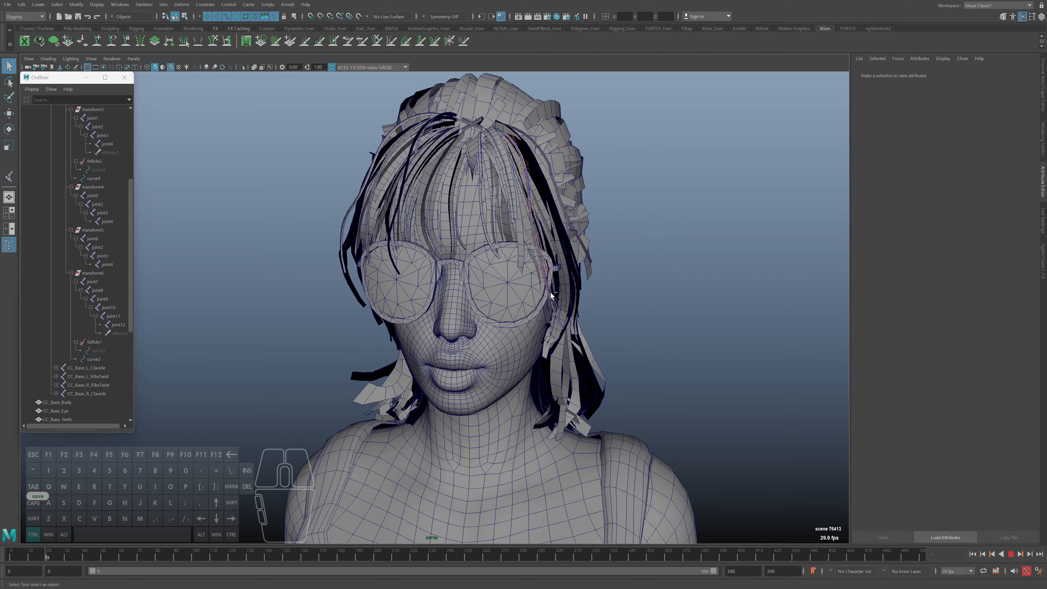
key("ctrl+a")
right_click_drag(624, 338, 481, 275, "alt")
left_click_drag(482, 275, 441, 366, "alt")
right_click_drag(675, 378, 820, 380, "alt")
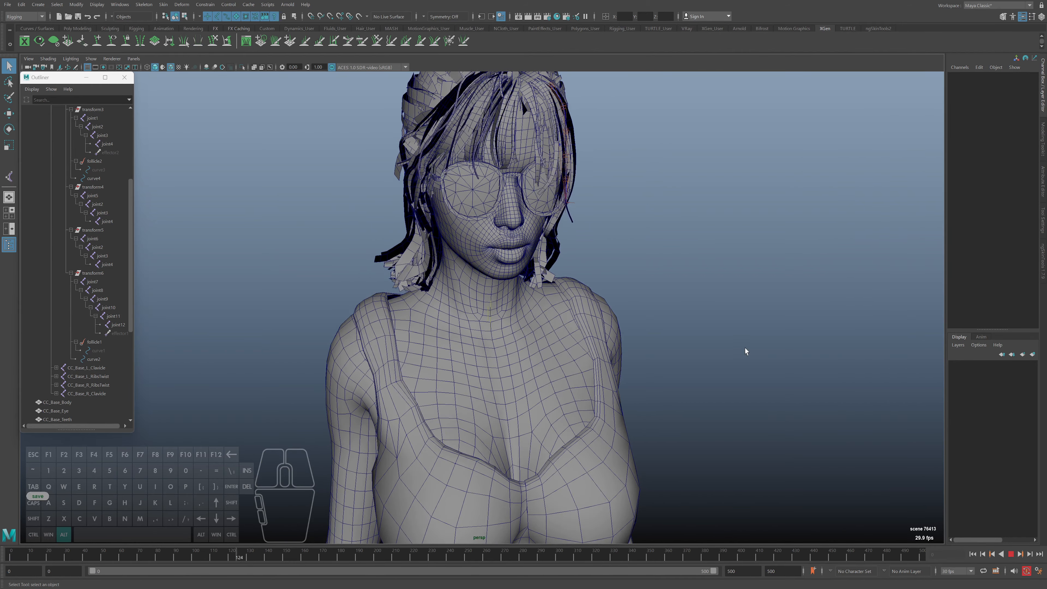
middle_click_drag(670, 214, 668, 279, "alt")
left_click_drag(635, 347, 524, 371, "alt")
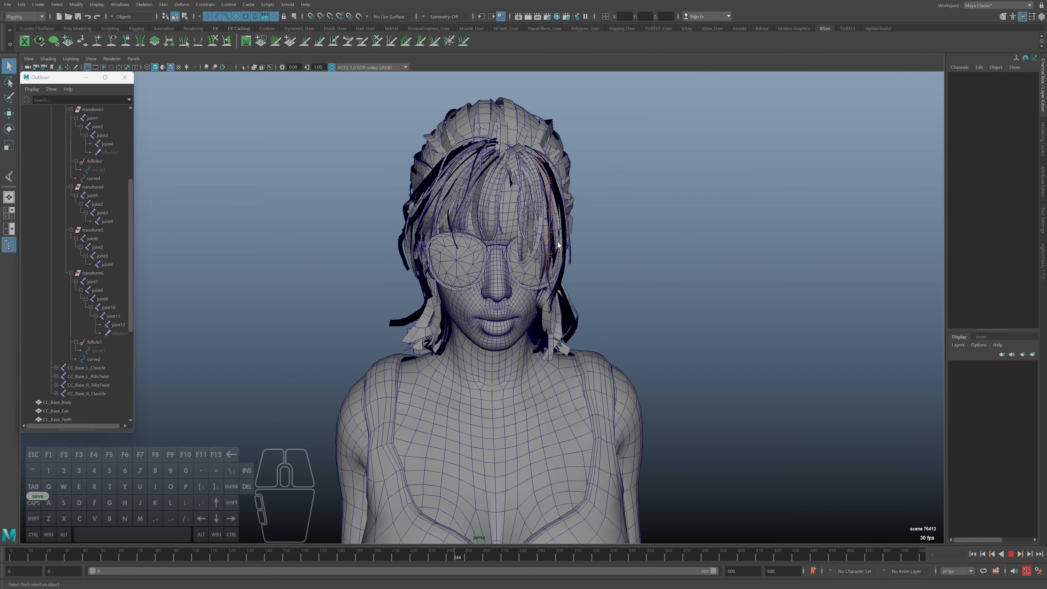
mouse_move(415, 201)
left_mouse_down("alt")
mouse_move(535, 200)
mouse_move(432, 190)
left_mouse_up("alt")
key("alt+v")
left_click_drag(25, 557, 1, 563)
left_click_drag(231, 355, 464, 357, "alt")
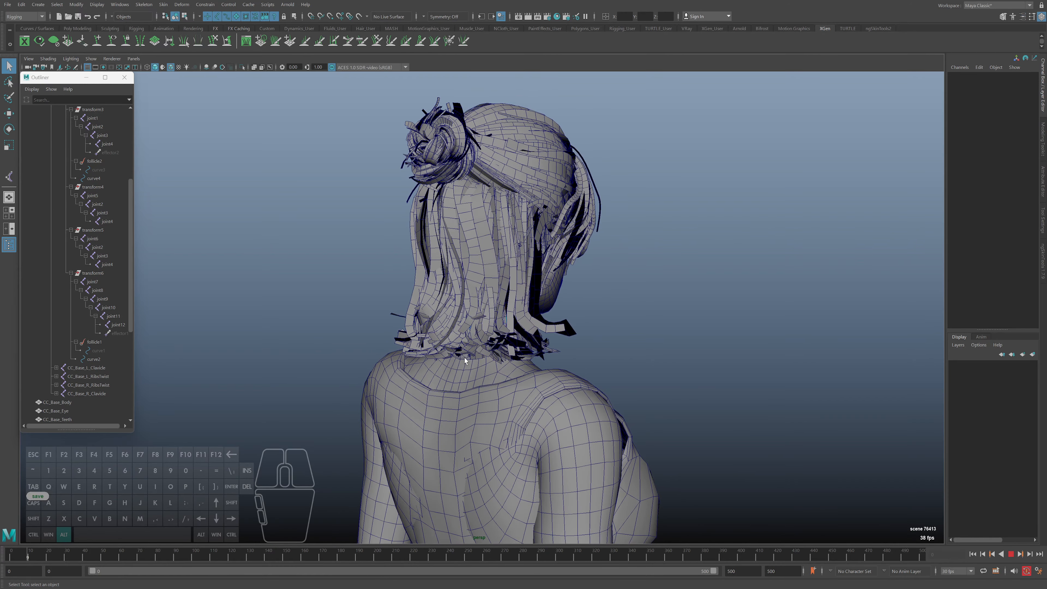
left_click_drag(552, 324, 512, 195, "alt")
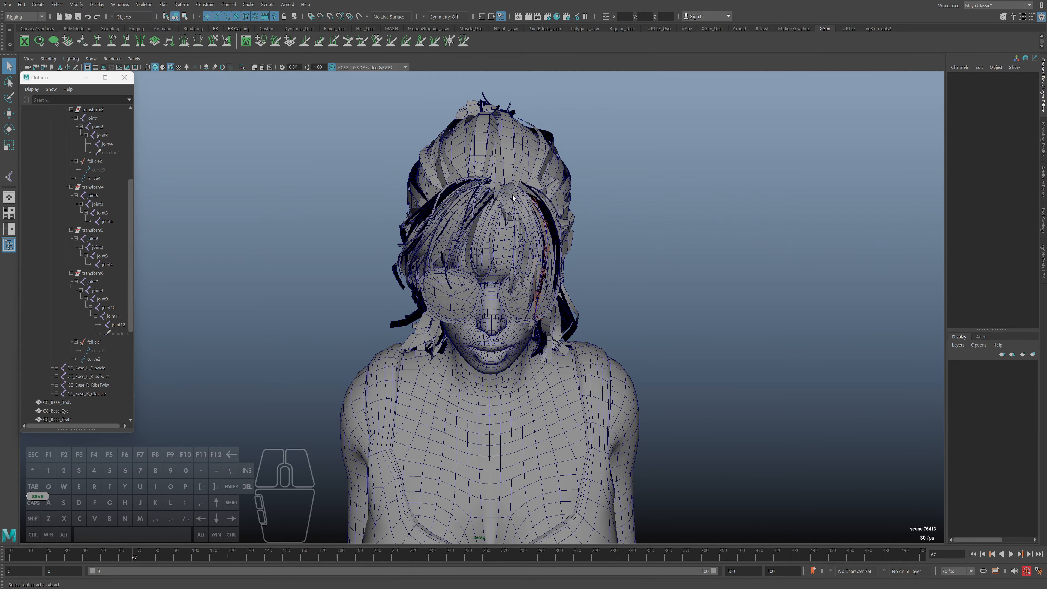
left_click_drag(526, 251, 457, 230, "alt")
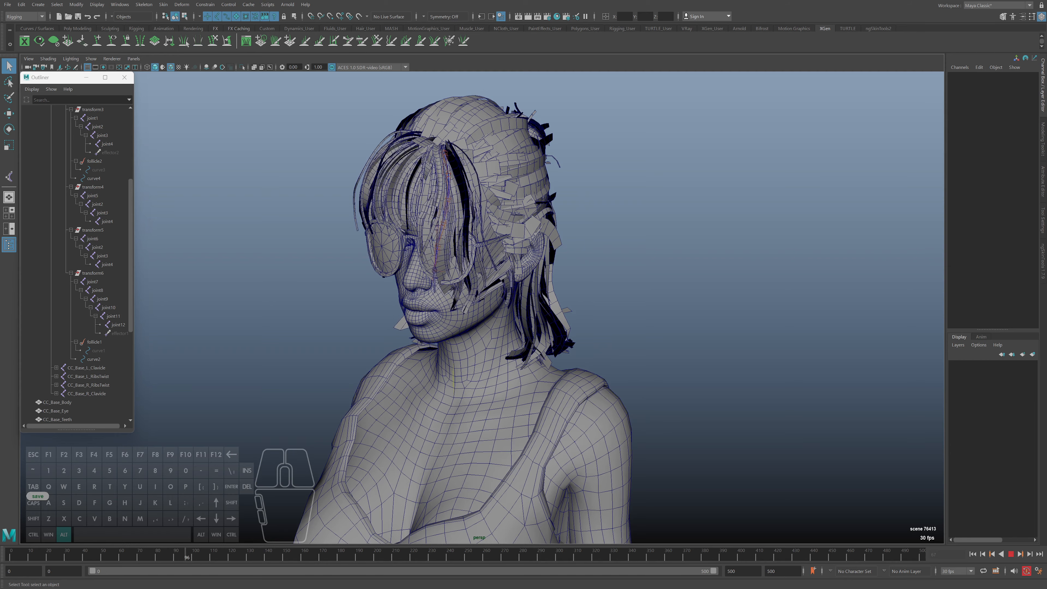
left_click(4, 560)
Step: Select the sunglasses and the CC_Base_Body mesh and examine how the bang hair lies against them
middle_click_drag(304, 319, 320, 339, "alt")
right_click_drag(324, 342, 466, 411, "alt")
left_click_drag(466, 410, 412, 363, "alt")
left_click(491, 327)
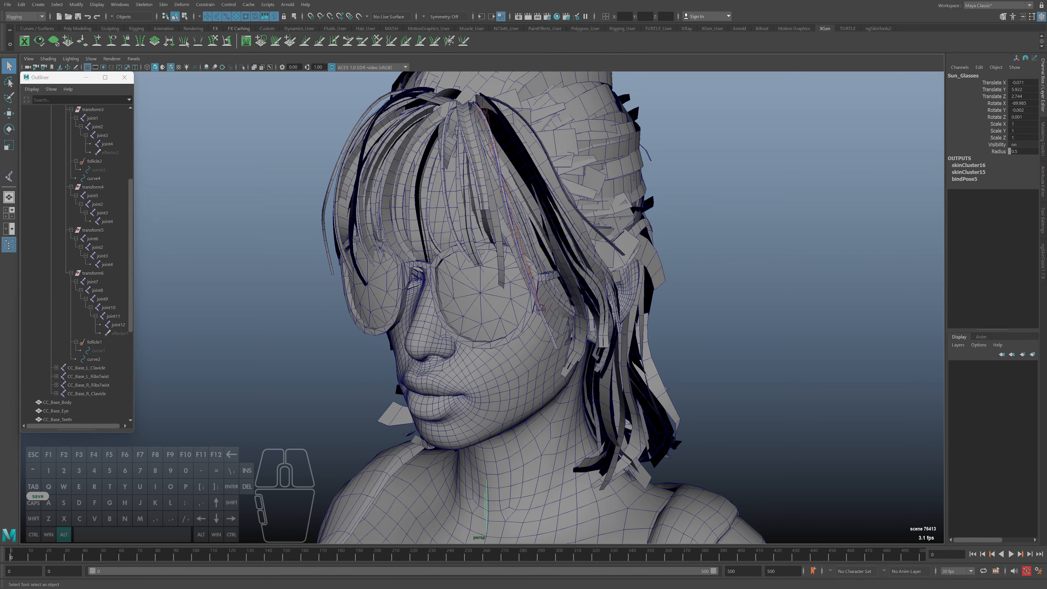
left_click(362, 328)
mouse_move(362, 328)
left_mouse_down("alt")
mouse_move(344, 339)
mouse_move(358, 338)
left_mouse_up("alt")
left_click(437, 324)
right_click_drag(437, 323, 460, 451, "alt")
mouse_move(460, 451)
left_mouse_down("alt")
mouse_move(490, 445)
mouse_move(465, 447)
mouse_move(480, 447)
left_mouse_up("alt")
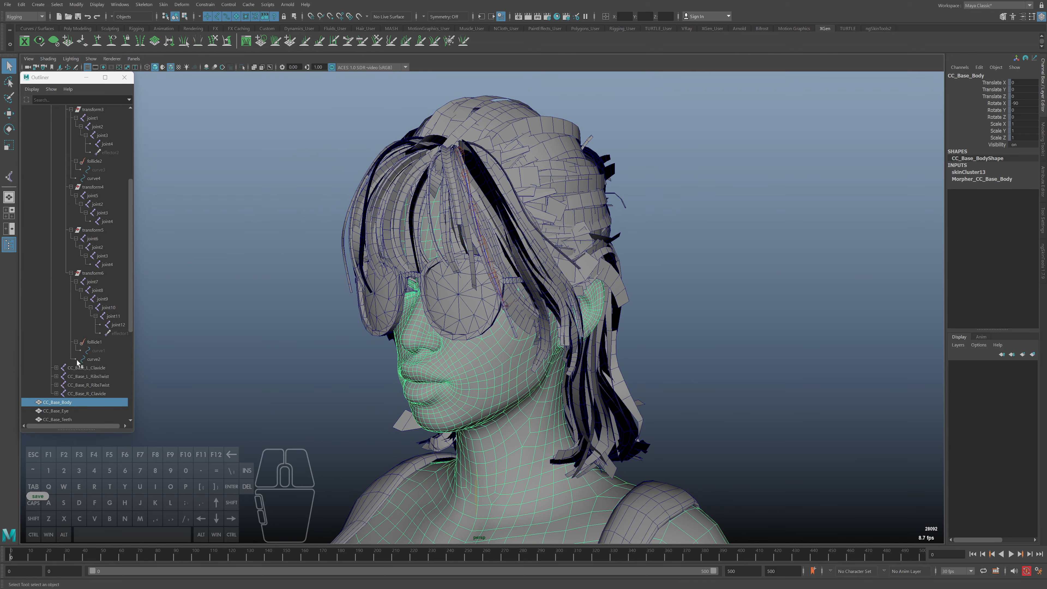
Step: Select curve2 under transform6 and examine the attributes of its follicleShape1
left_click(94, 359)
key("ctrl+a")
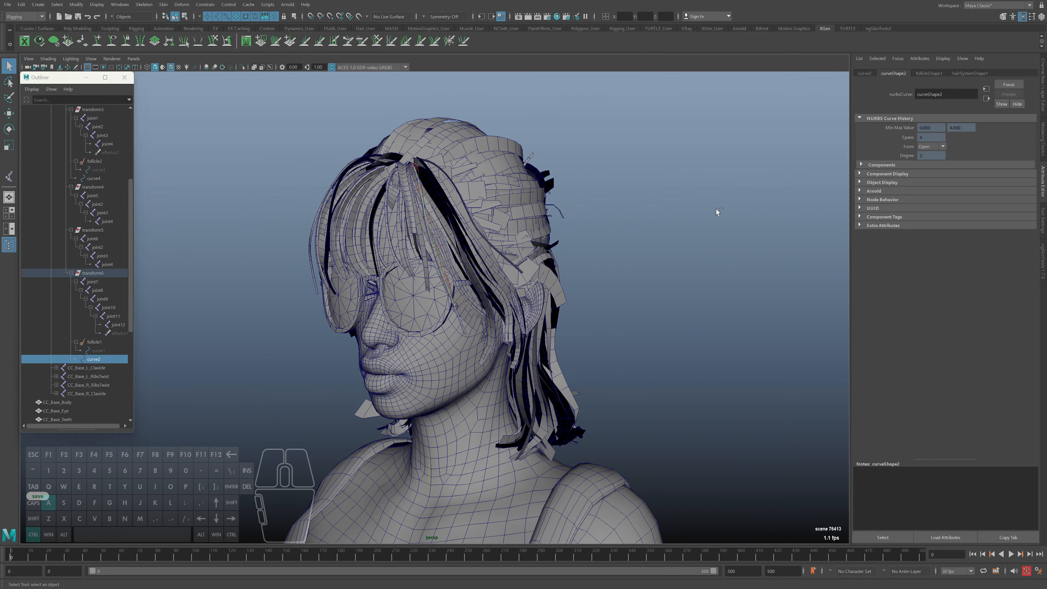
left_click(931, 74)
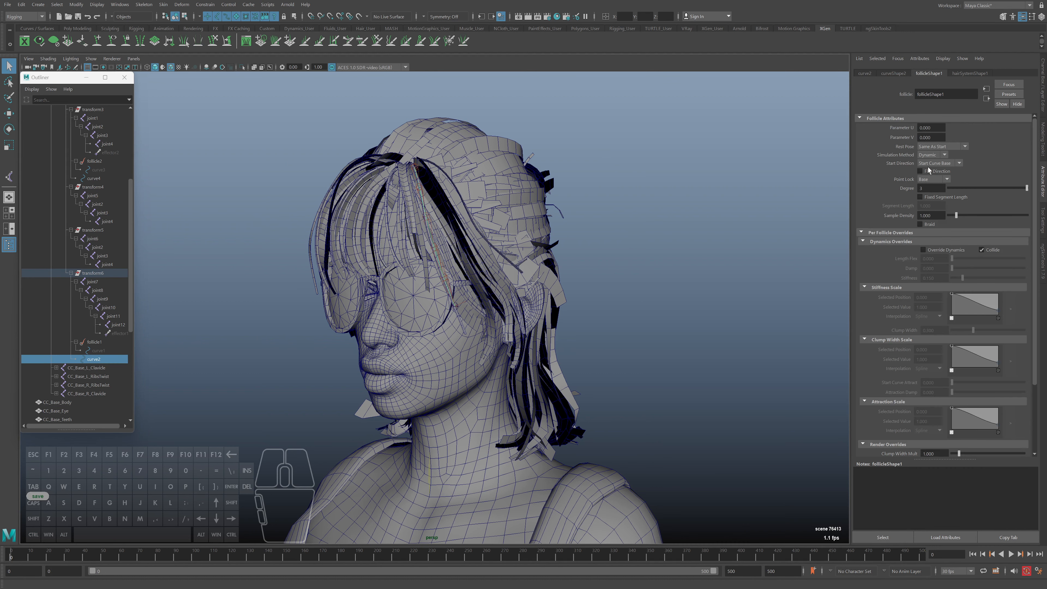
left_click_drag(551, 292, 555, 294, "alt")
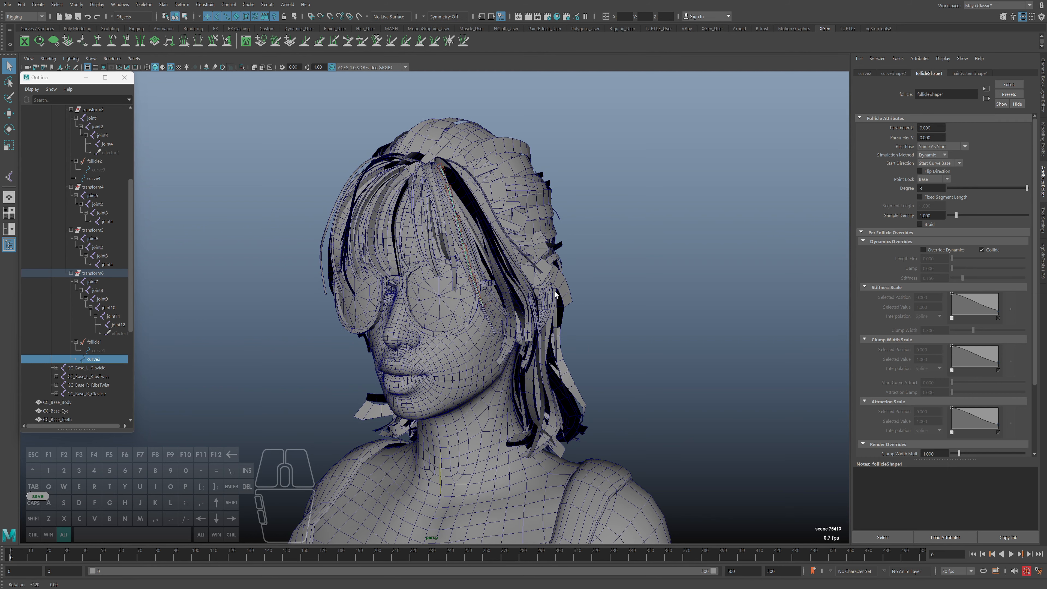
Step: Make the CC_Base_Body mesh an nCloth passive collider using the FX menu set
left_click(416, 365)
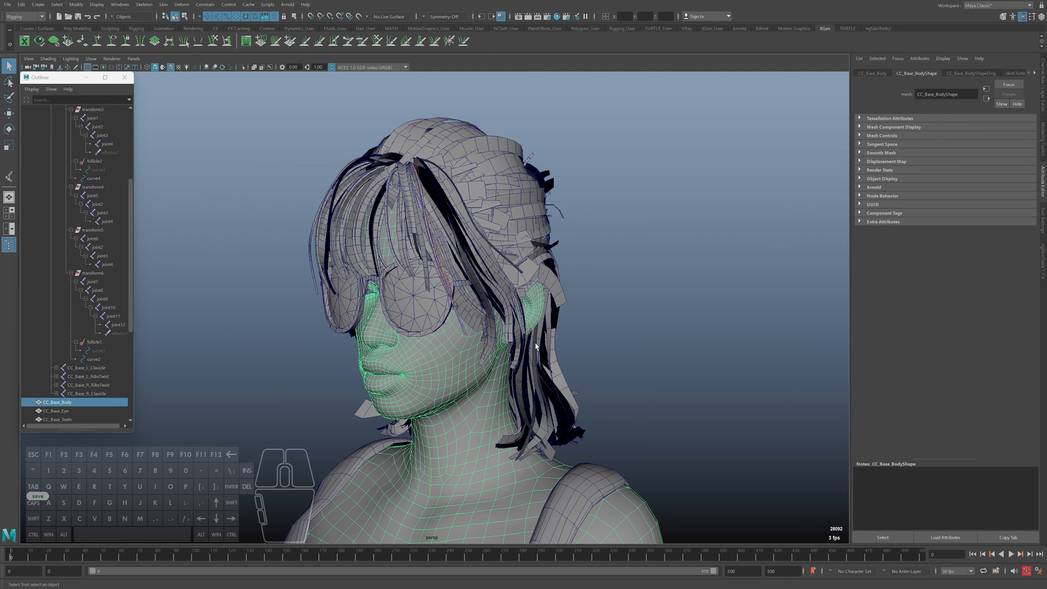
left_click_drag(480, 286, 477, 329, "alt")
key("ctrl+a")
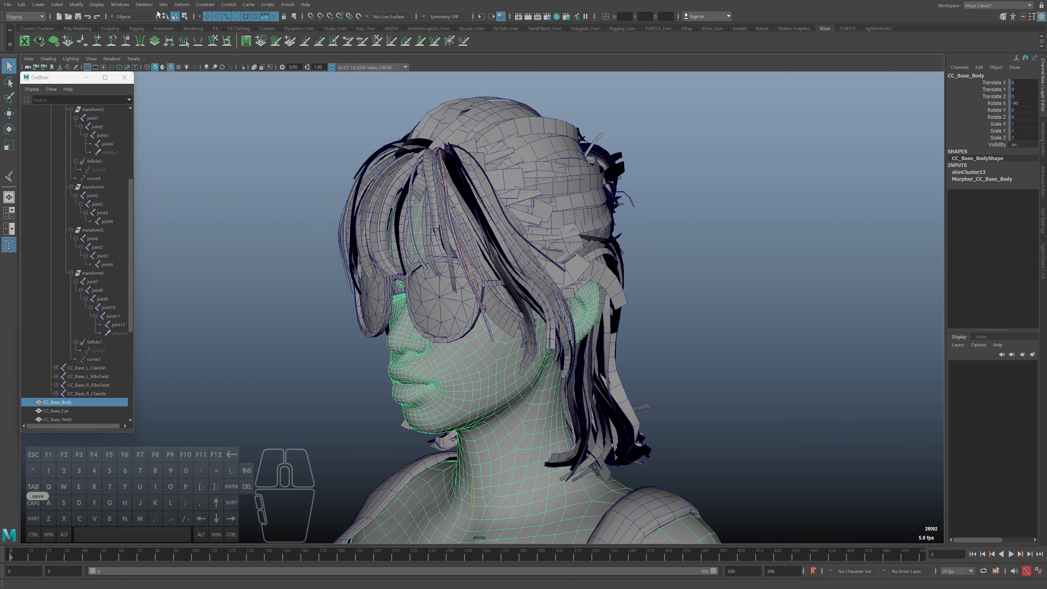
left_click(25, 17)
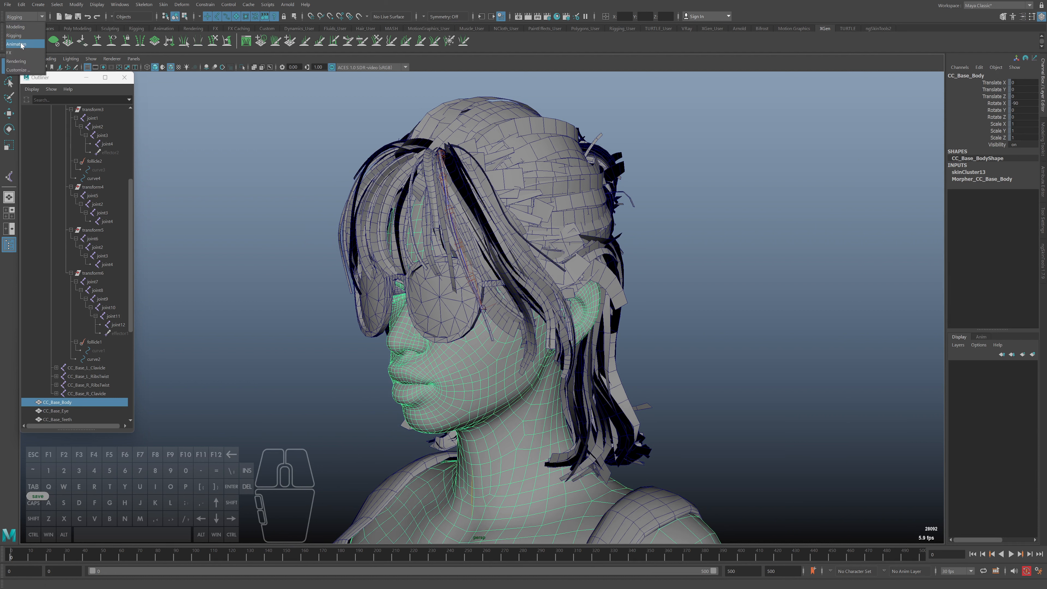
left_click(9, 53)
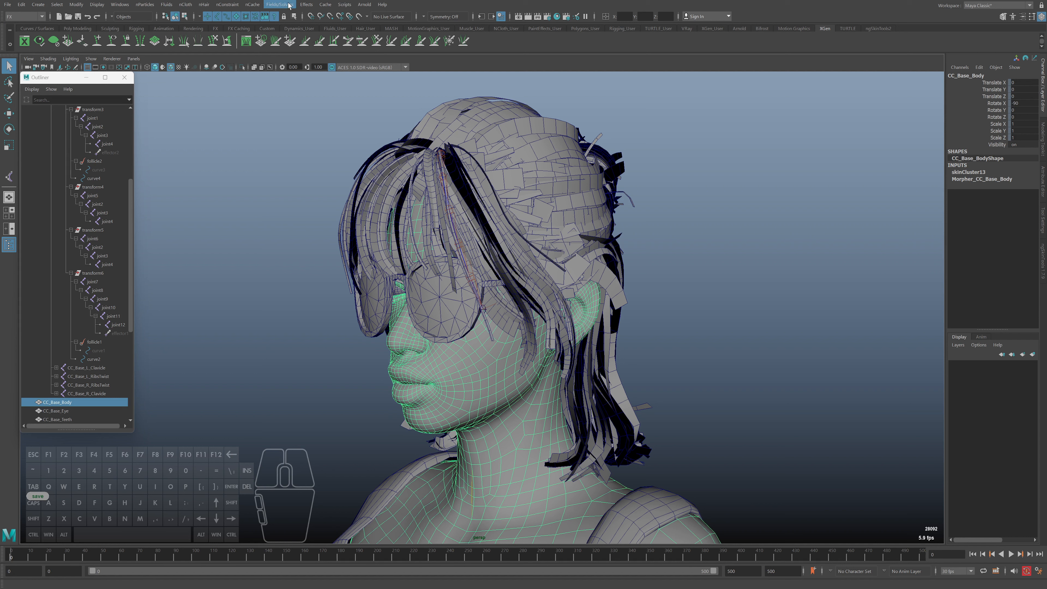
left_click(271, 5)
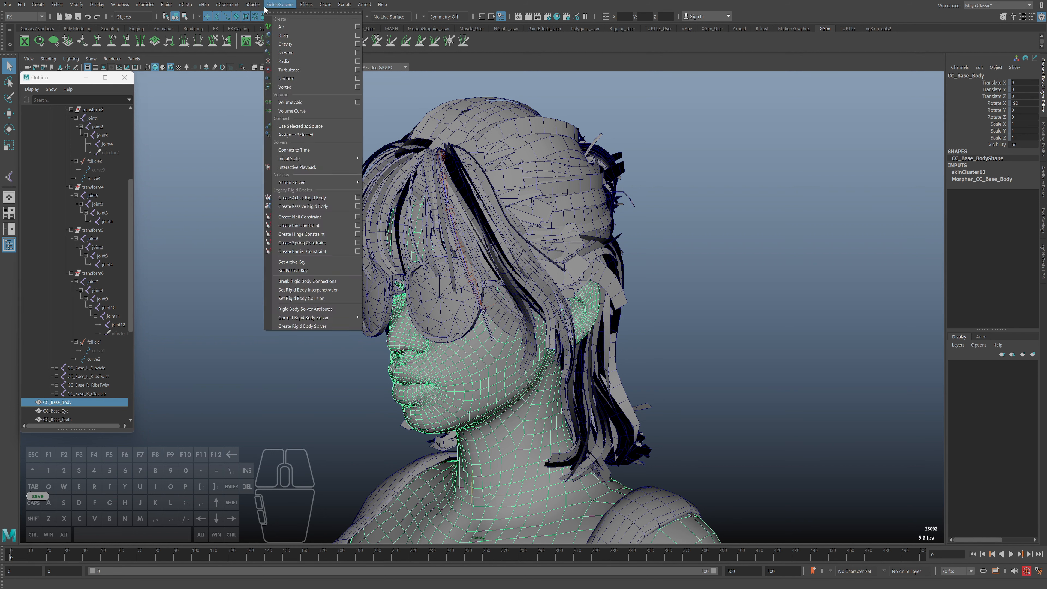
mouse_move(230, 7)
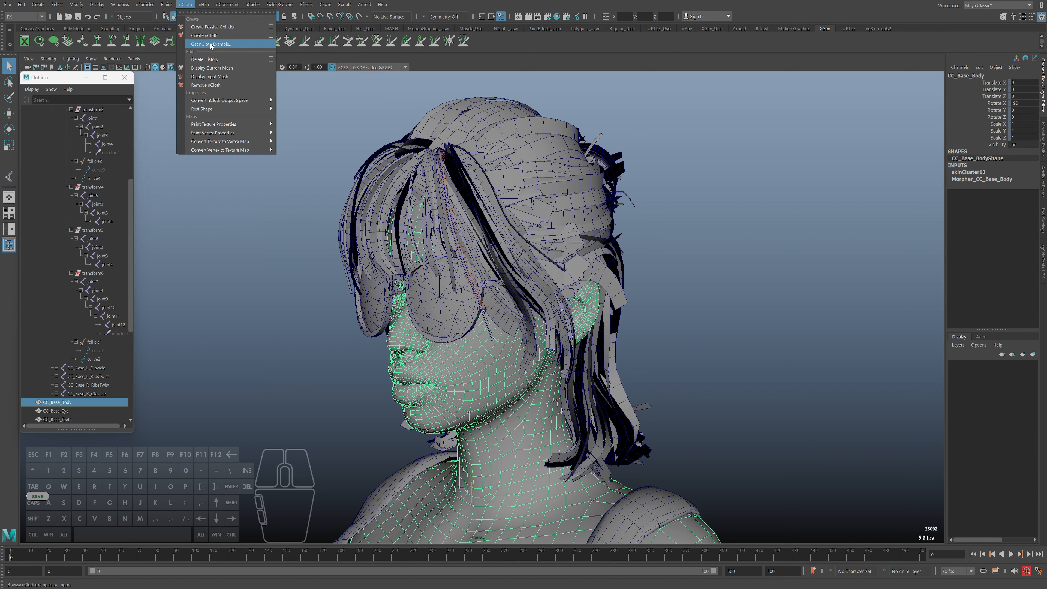
left_click(203, 26)
Step: Play the simulation while viewing the head from several sides to check the hair against the body collider, and rewind
left_click_drag(567, 383, 516, 406, "alt")
key("alt+v")
middle_click_drag(515, 405, 454, 411, "alt")
left_click(12, 555, "alt")
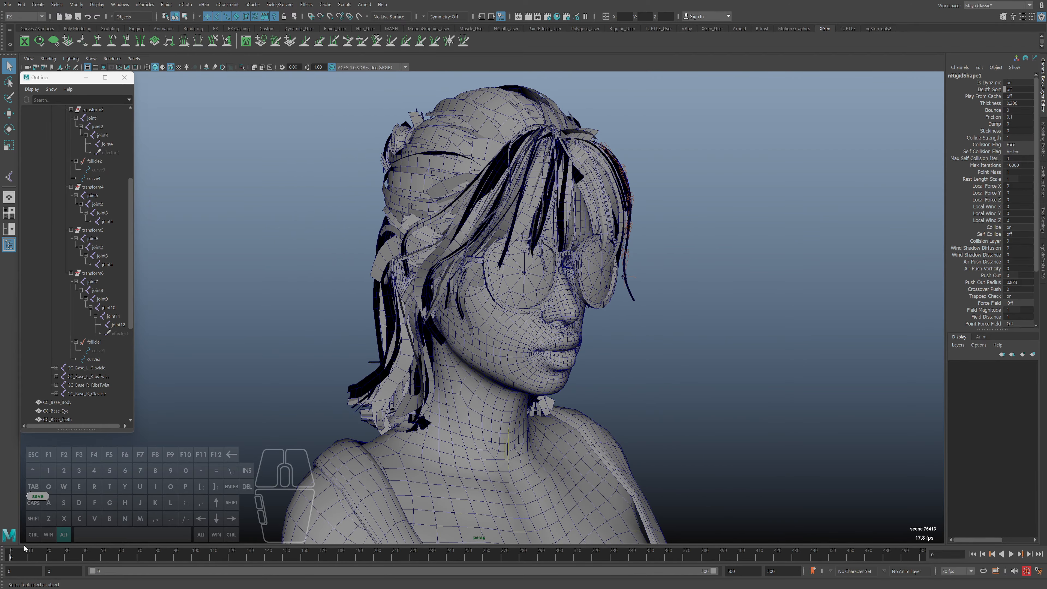
left_click_drag(654, 361, 644, 358, "alt")
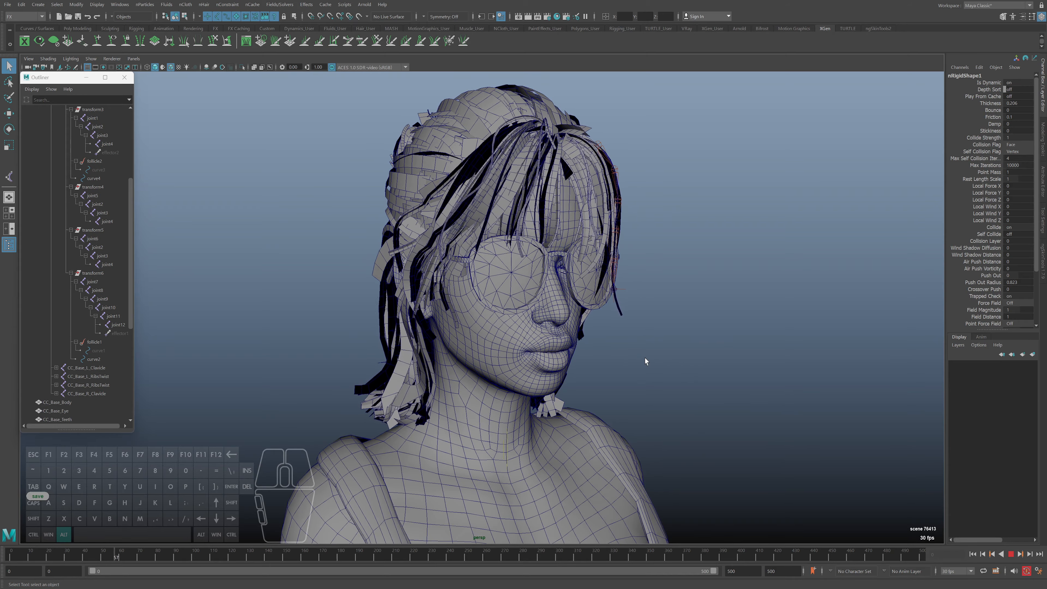
key("alt+shift+v")
scroll(474, 383, "down", 3, "alt")
middle_click_drag(474, 392, 483, 322, "alt")
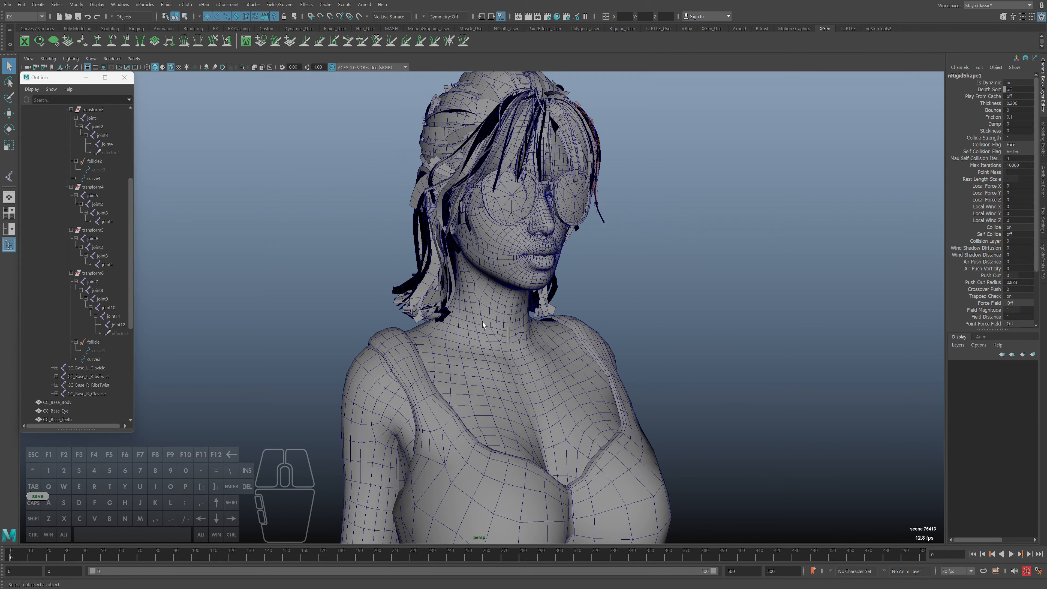
Step: Select the CC_Base_NeckTwist01 joint inside the neck using wireframe display, and return to shaded display
key("4")
left_click_drag(412, 274, 458, 278, "alt")
left_click(479, 307)
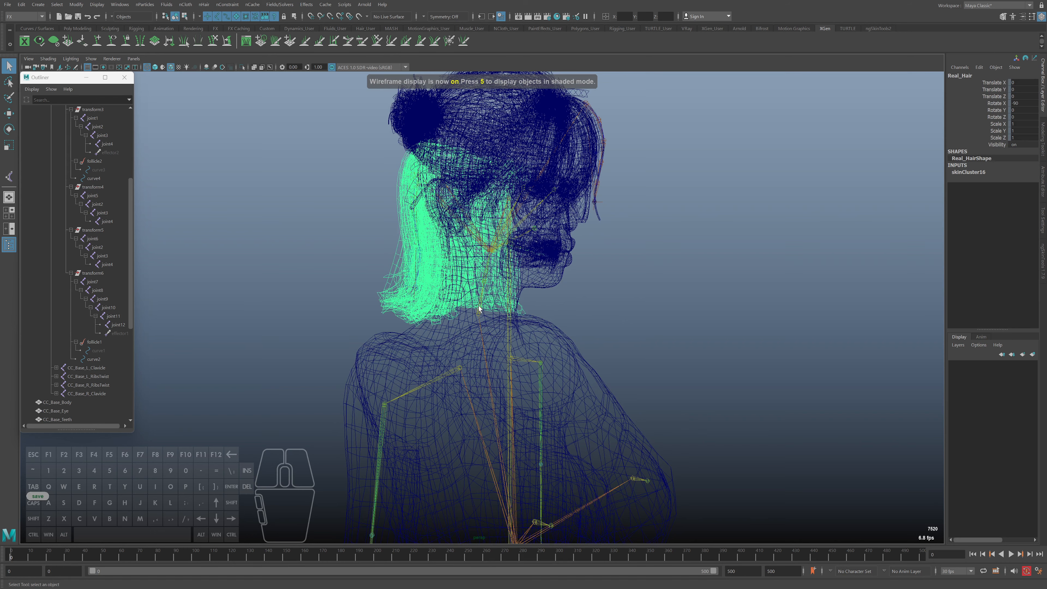
key("5")
key("4")
left_click(479, 314)
key("5")
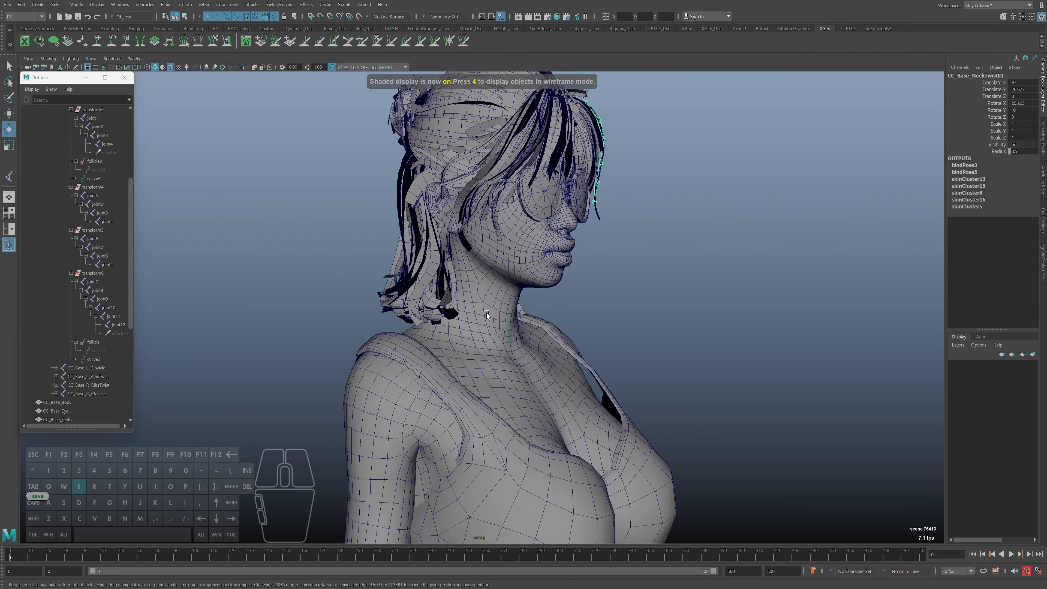
Step: Try tilting the neck joint forward to see how the hair deforms, and undo the rotation
key("e")
mouse_move(493, 290)
left_mouse_down()
mouse_move(488, 282)
mouse_move(493, 292)
left_mouse_up()
key("ctrl+z")
middle_click_drag(492, 294, 456, 417, "alt")
right_click_drag(456, 417, 465, 456, "alt")
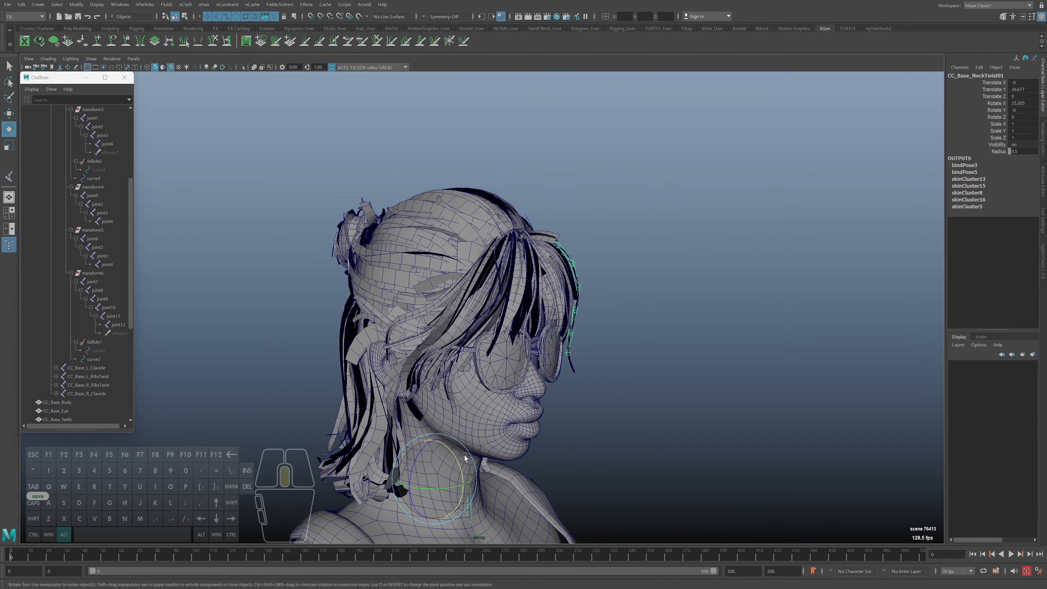
middle_click_drag(465, 455, 441, 400, "alt")
left_click_drag(441, 400, 448, 407)
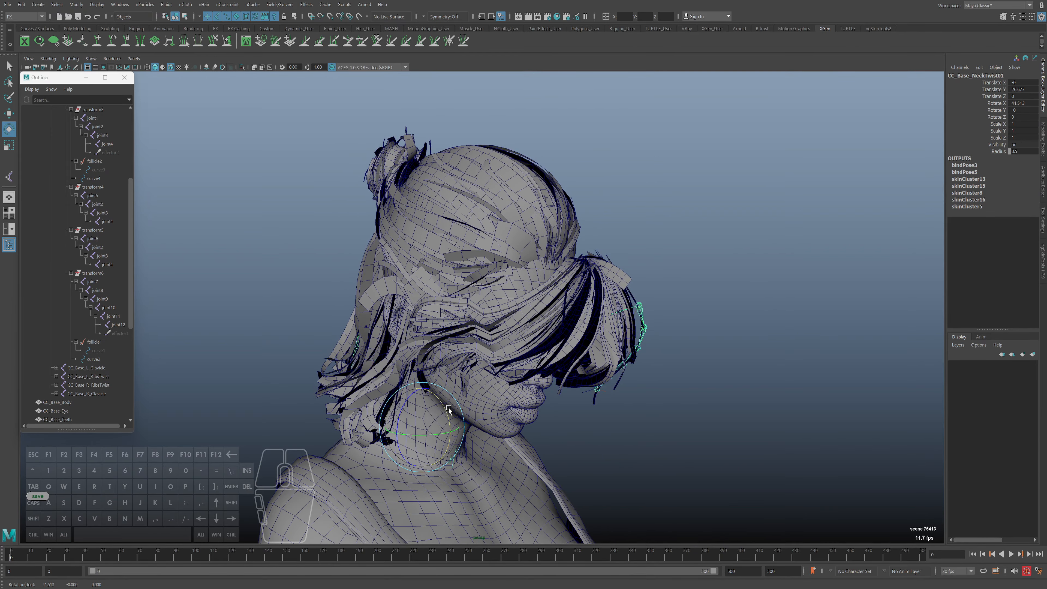
middle_click_drag(447, 408, 413, 396, "alt")
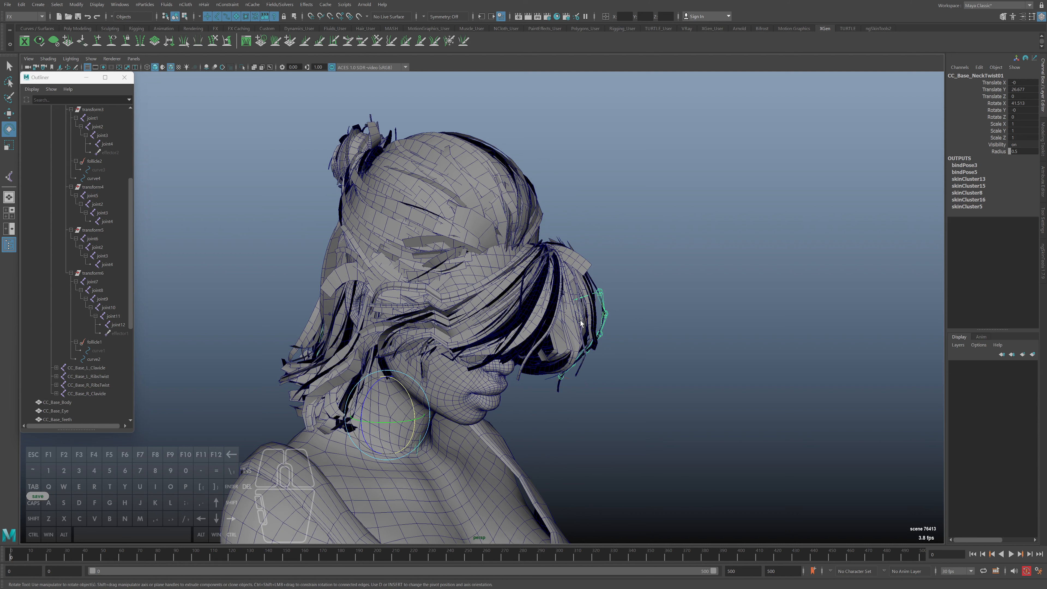
left_click_drag(598, 326, 579, 329, "alt")
key("ctrl+z")
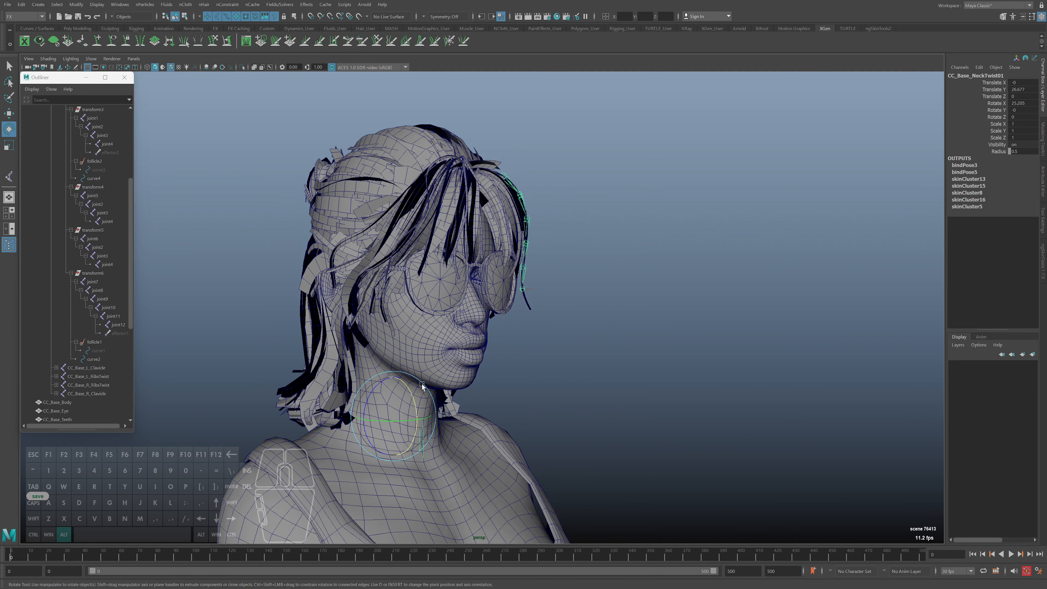
Step: Key the neck joint's upright pose at frame 0, and key it tilted forward to about 41.5 in Rotate X at frame 24
key("s")
left_click_drag(34, 555, 54, 557)
left_click_drag(409, 380, 413, 402)
key("s")
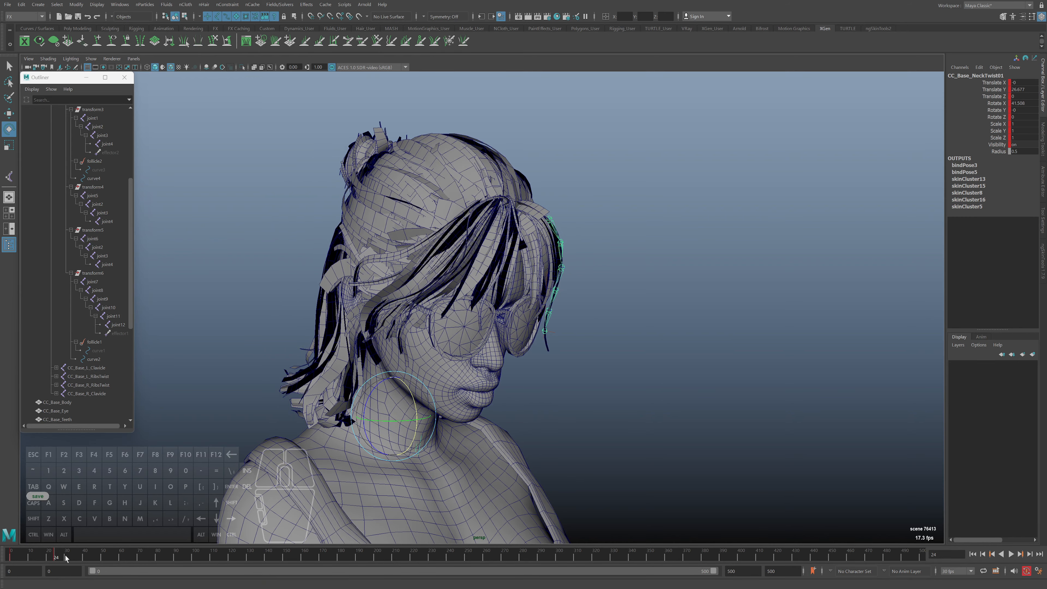
Step: Play the simulation from frame 0 and examine from the side and front how the hair reacts to the neck motion
left_click_drag(66, 557, 11, 557)
key("alt+v")
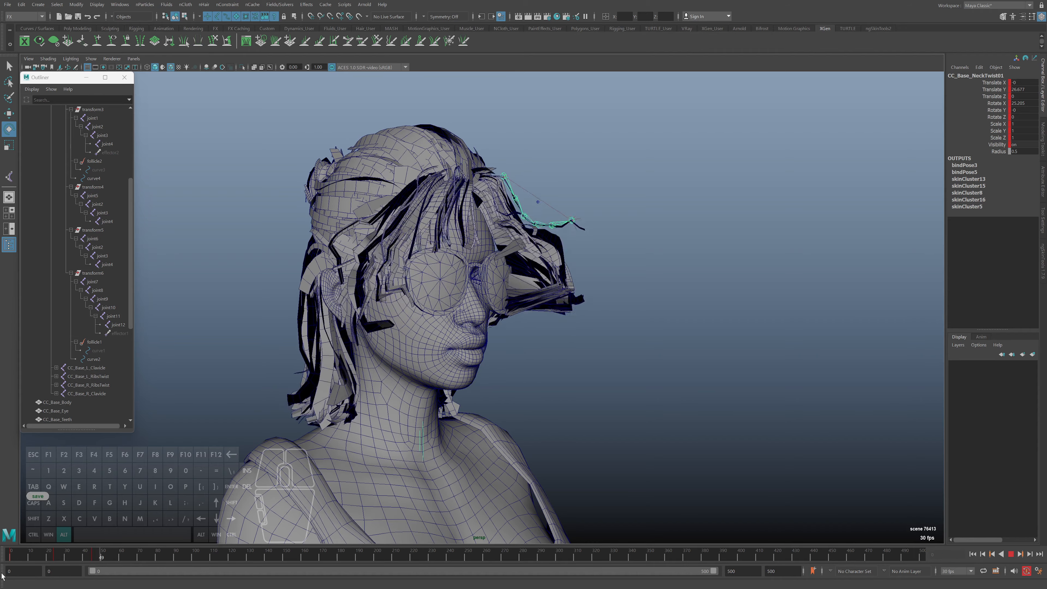
left_click_drag(422, 448, 327, 436, "alt")
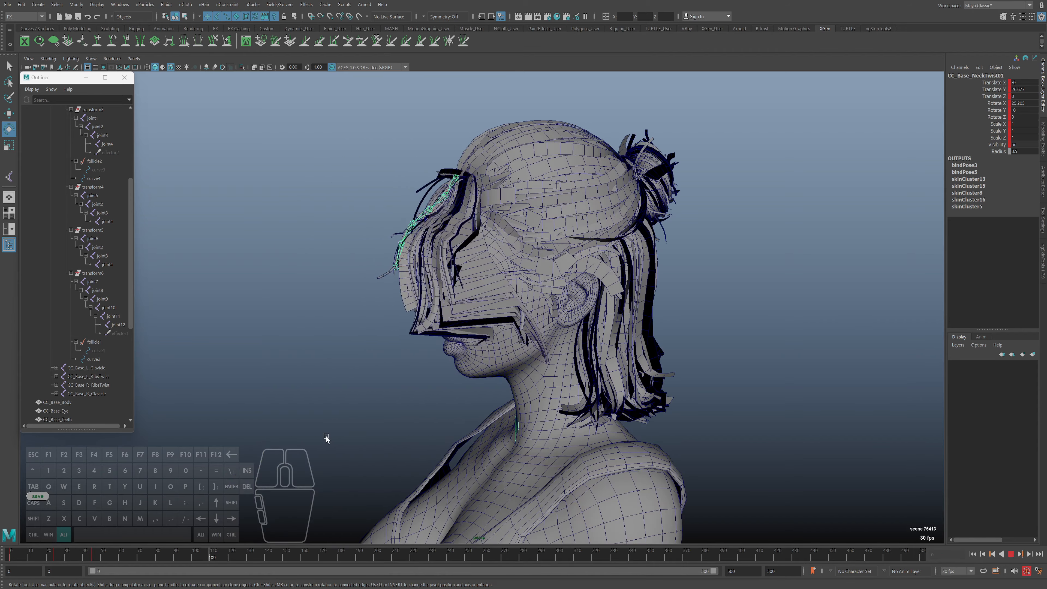
left_click_drag(488, 361, 522, 362, "alt")
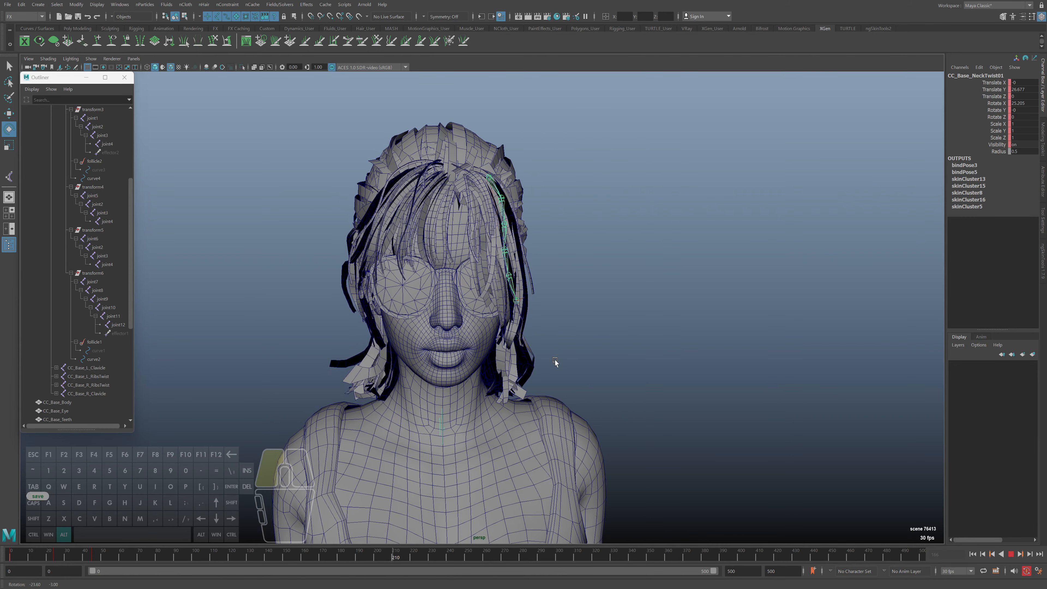
Step: Adjust the neck joint's rotation slightly at frame 24 and play the simulation to check how the bangs swing
left_click(56, 559)
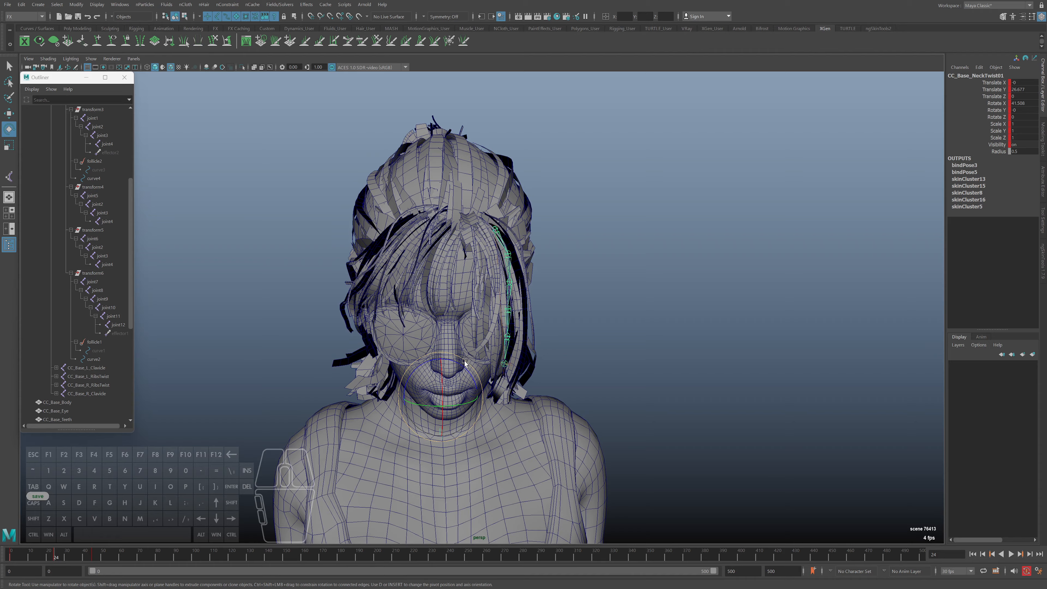
left_click_drag(469, 359, 466, 367)
key("alt+v")
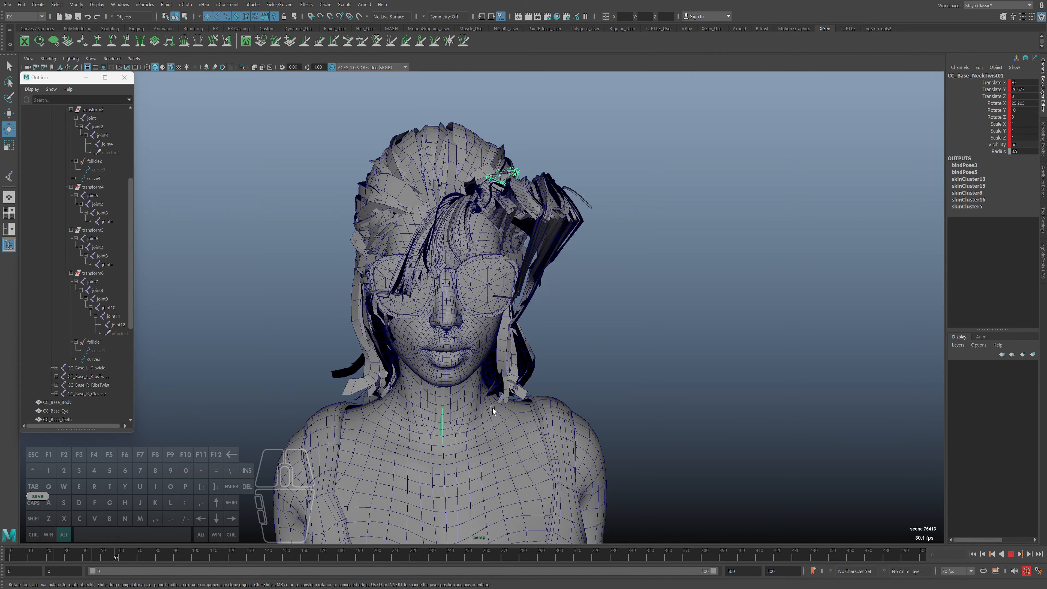
mouse_move(501, 390)
left_mouse_down("alt")
mouse_move(472, 389)
mouse_move(508, 386)
left_mouse_up("alt")
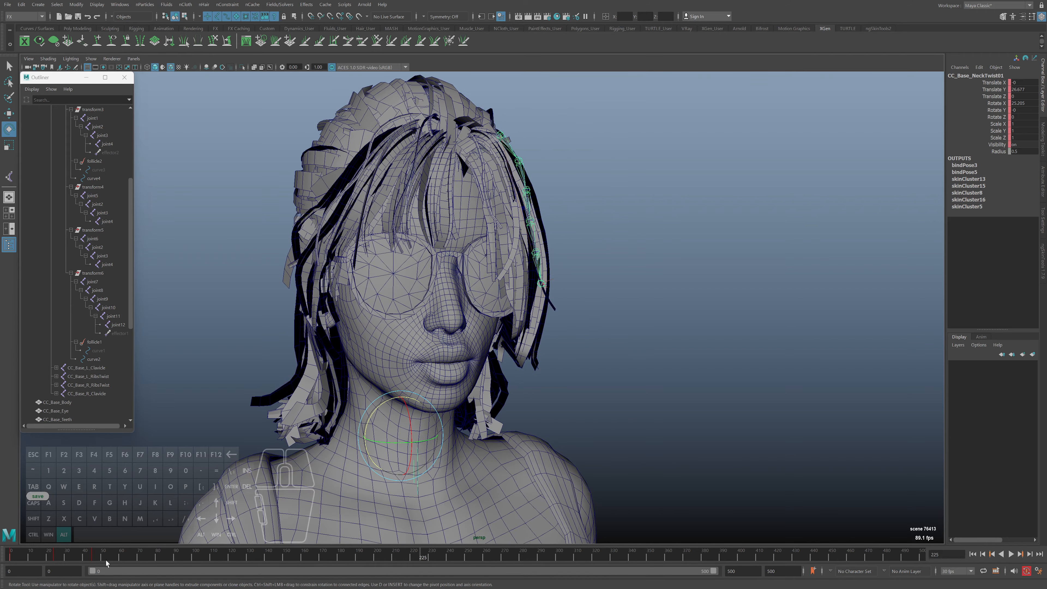
Step: Make the Sun_Glasses mesh an nCloth passive collider
left_click(466, 288)
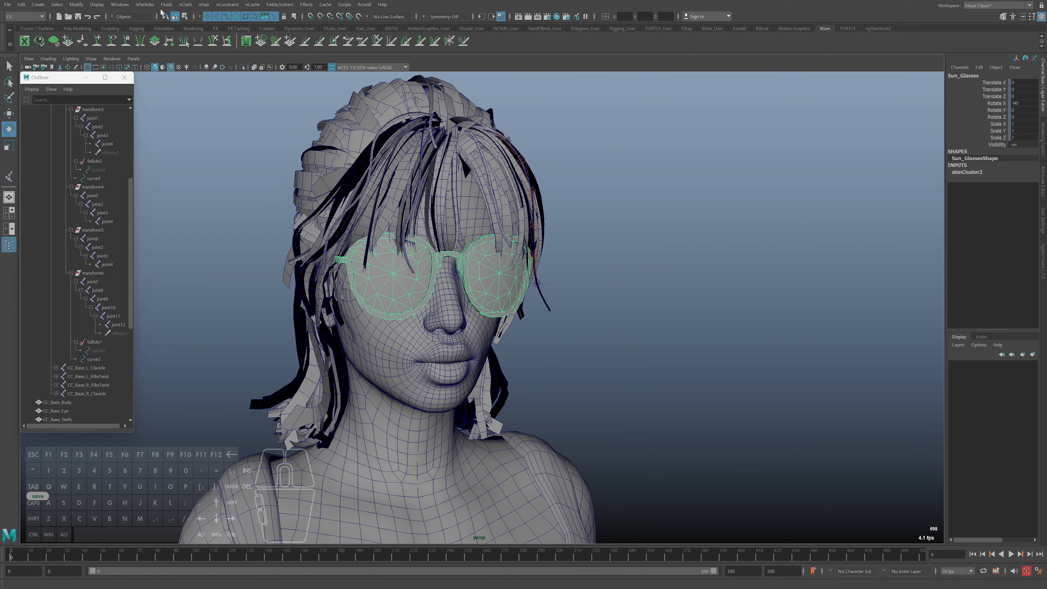
left_click(184, 5)
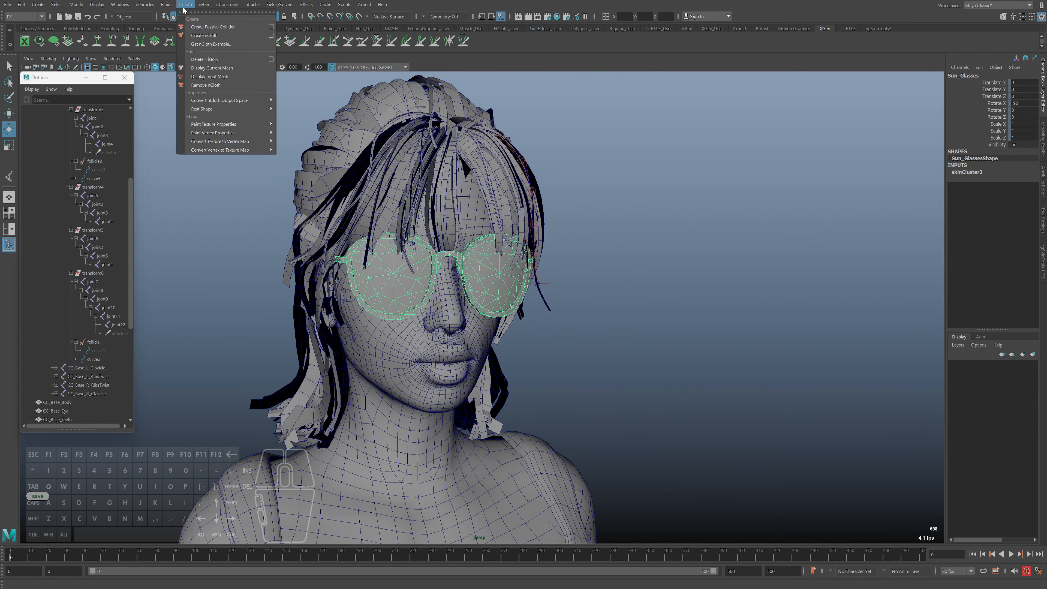
left_click(211, 27)
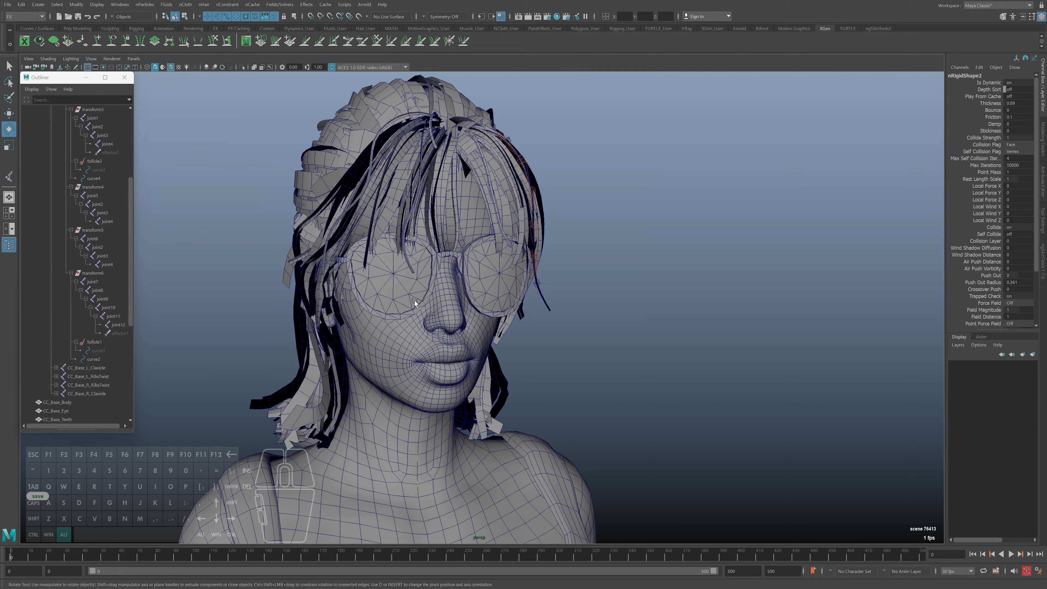
Step: Play the simulation and examine the bang joint chain against the sunglasses collider close up
key("alt+v")
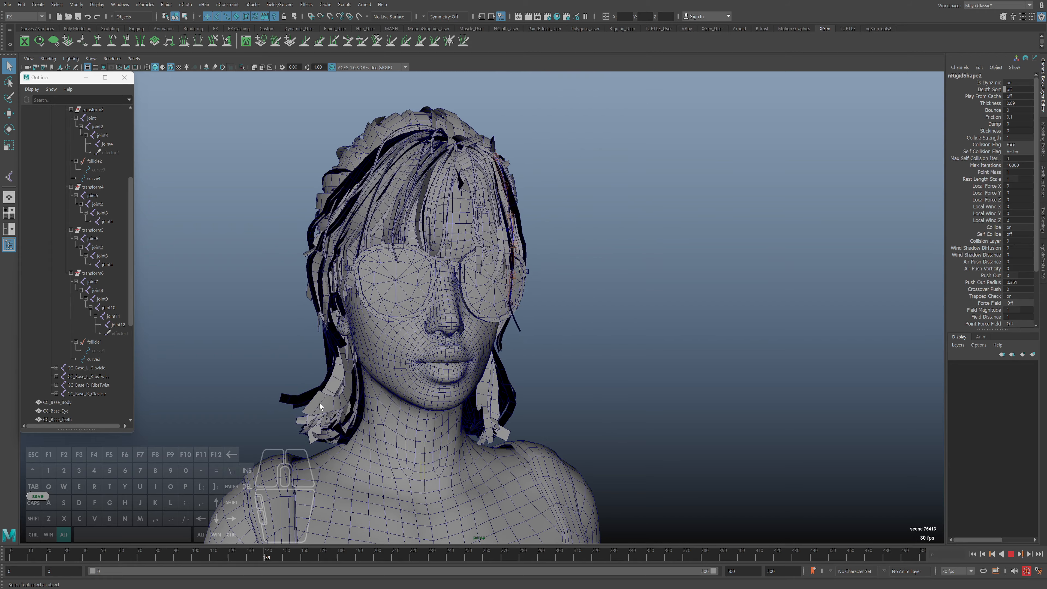
left_click_drag(358, 370, 321, 374, "alt")
key("alt+v")
right_click_drag(320, 373, 445, 412, "alt")
left_click_drag(445, 414, 428, 165, "alt")
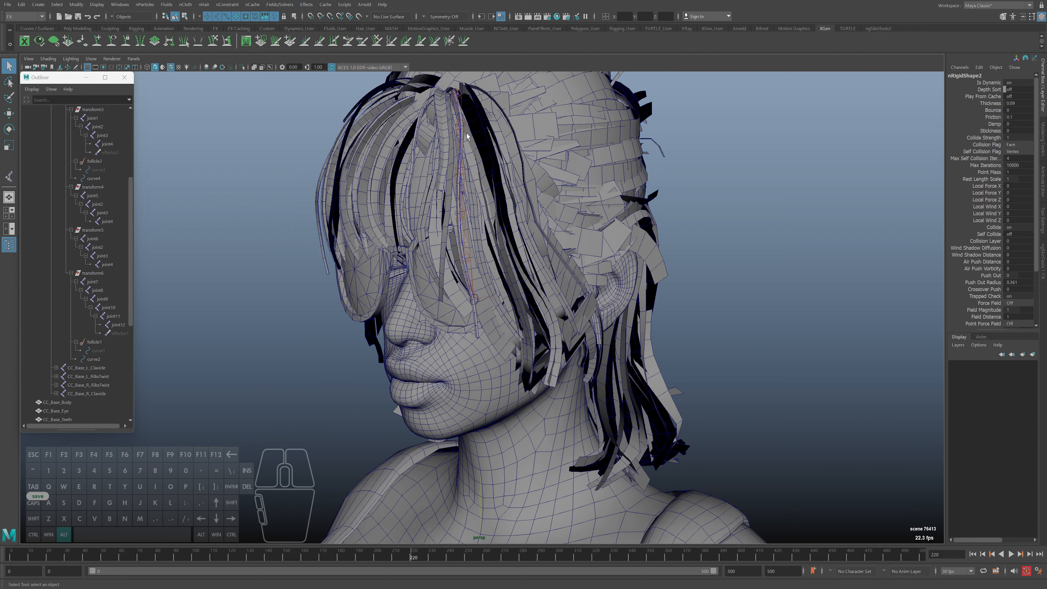
left_click(476, 306)
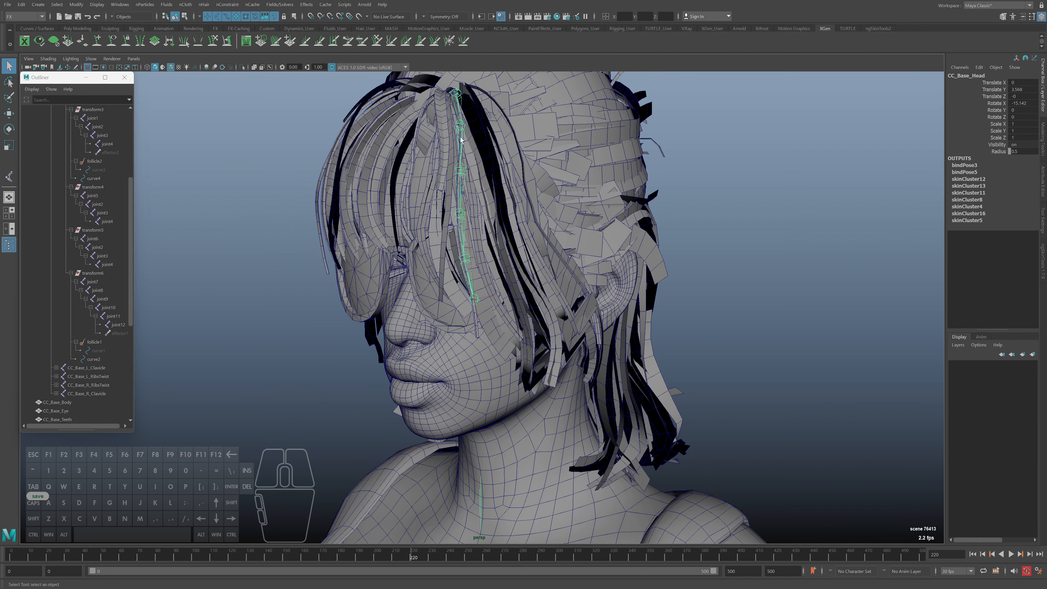
left_click(269, 345)
Step: Replay the simulation several times, including from frame 0, and examine the bangs around the sunglasses from different angles
key("alt+v")
left_click_drag(449, 292, 513, 285, "alt")
key("alt+v")
left_click(317, 557)
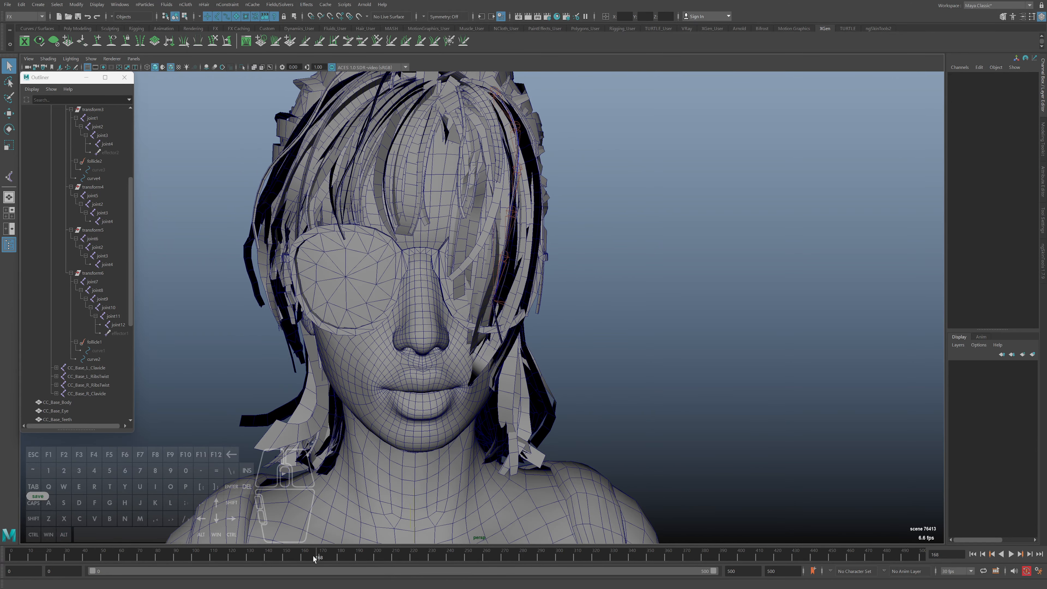
key("alt+v")
key("alt+v")
left_click(10, 558)
key("alt+v")
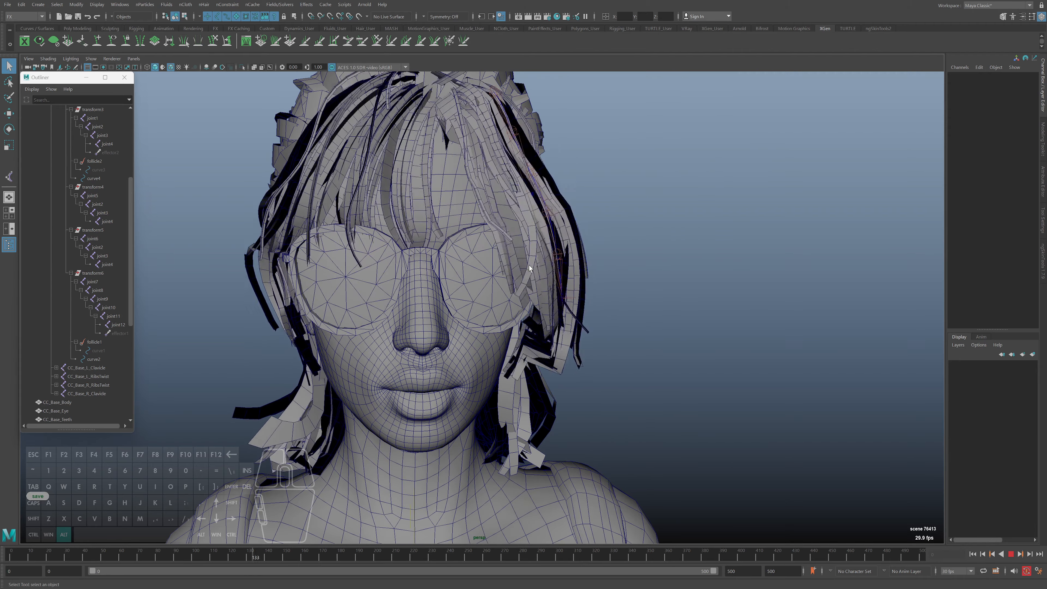
mouse_move(529, 268)
left_mouse_down("alt")
mouse_move(442, 244)
mouse_move(522, 253)
left_mouse_up("alt")
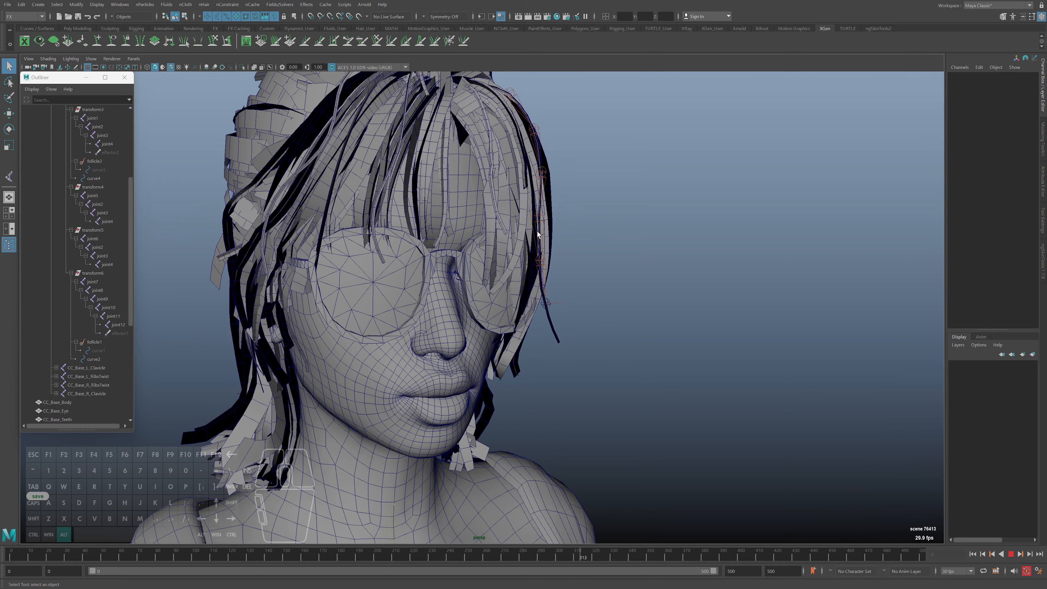
left_click_drag(545, 257, 486, 252, "alt")
key("alt+v")
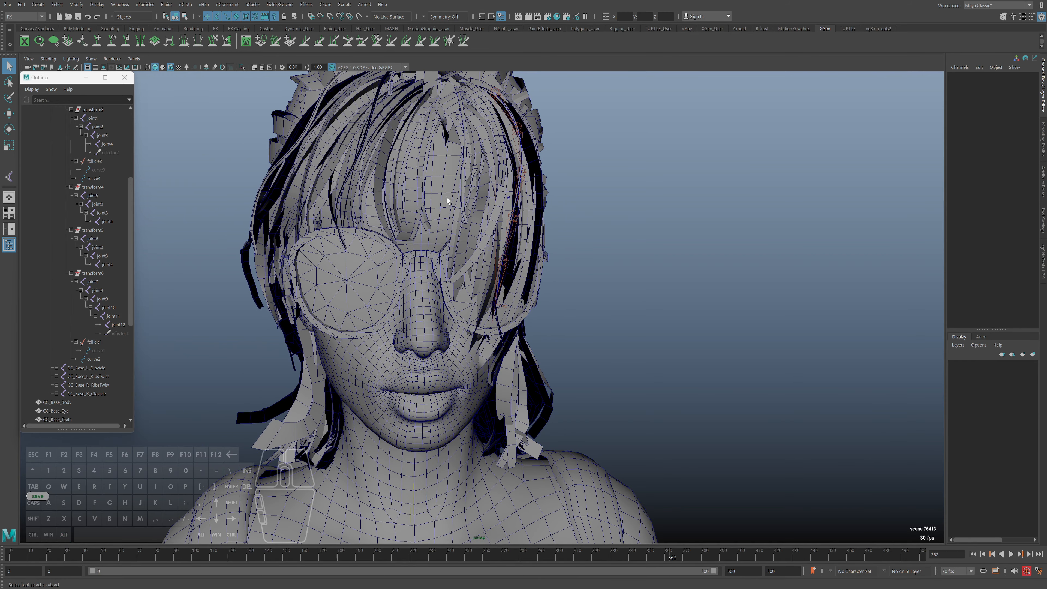
Step: Hide the bang hair mesh and replay the simulation to examine the bare bang joint chain against the face and sunglasses
left_click(413, 176)
key("ctrl+h")
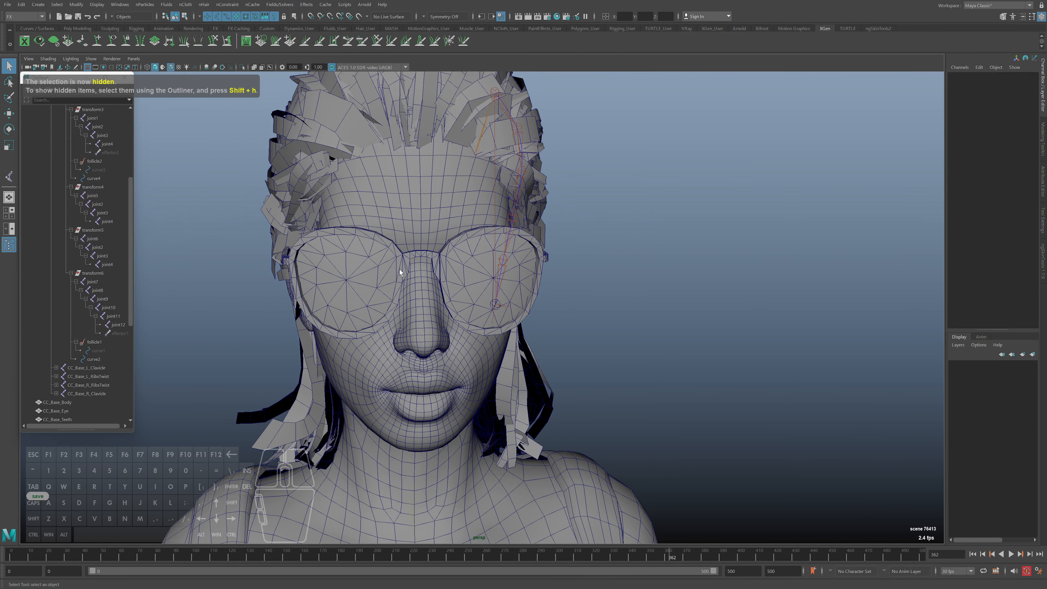
left_click_drag(400, 272, 464, 278, "alt")
key("alt+v")
key("alt+v")
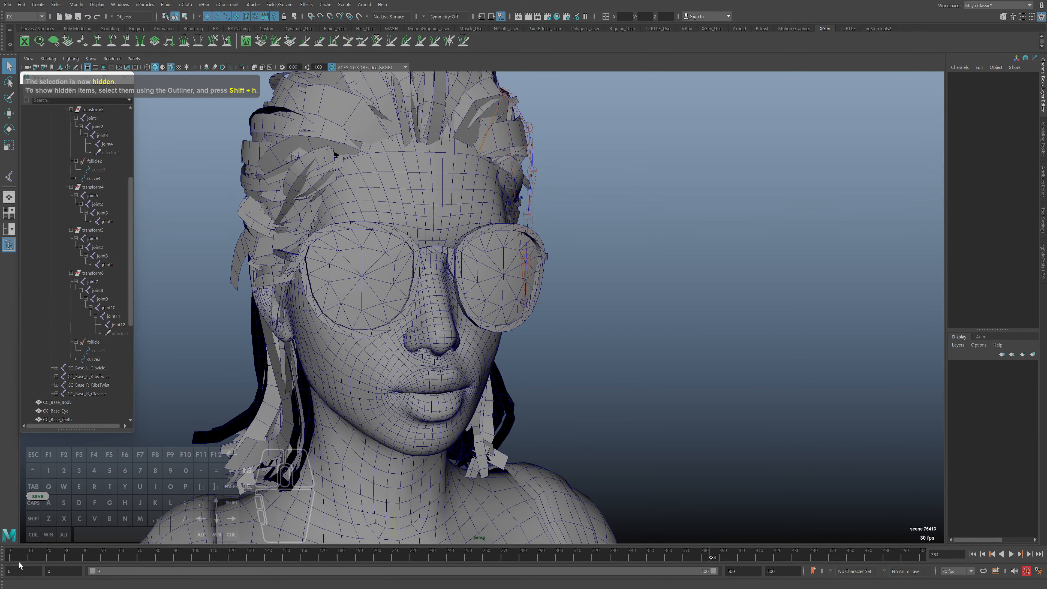
left_click(40, 554)
key("alt+v")
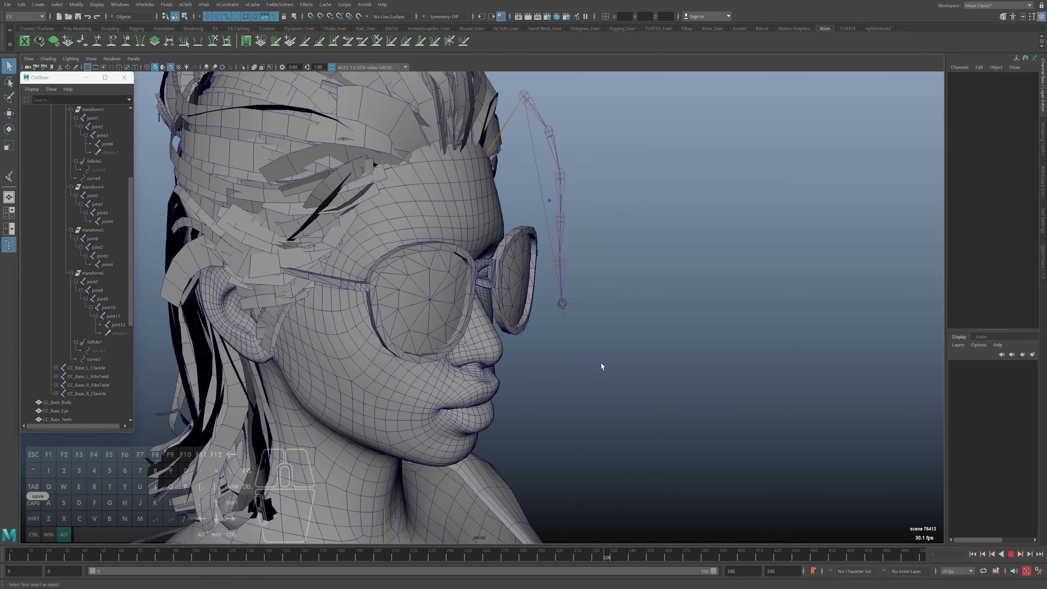
Step: Stop the simulation, return to frame 0 and undo the hiding of the bang hair mesh
key("alt+v")
left_click_drag(71, 556, 0, 577)
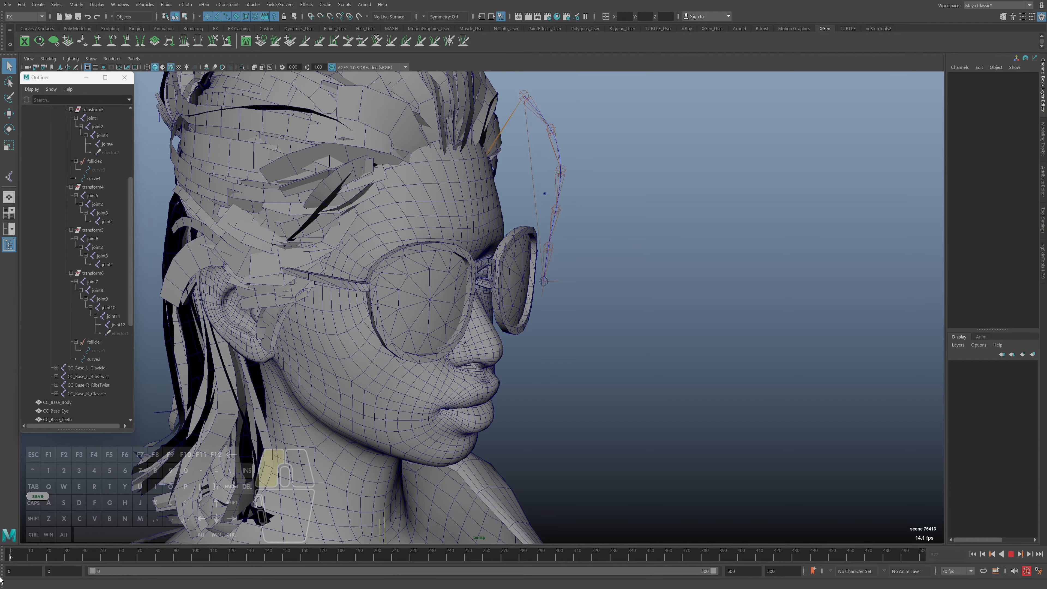
left_click_drag(413, 392, 462, 408, "alt")
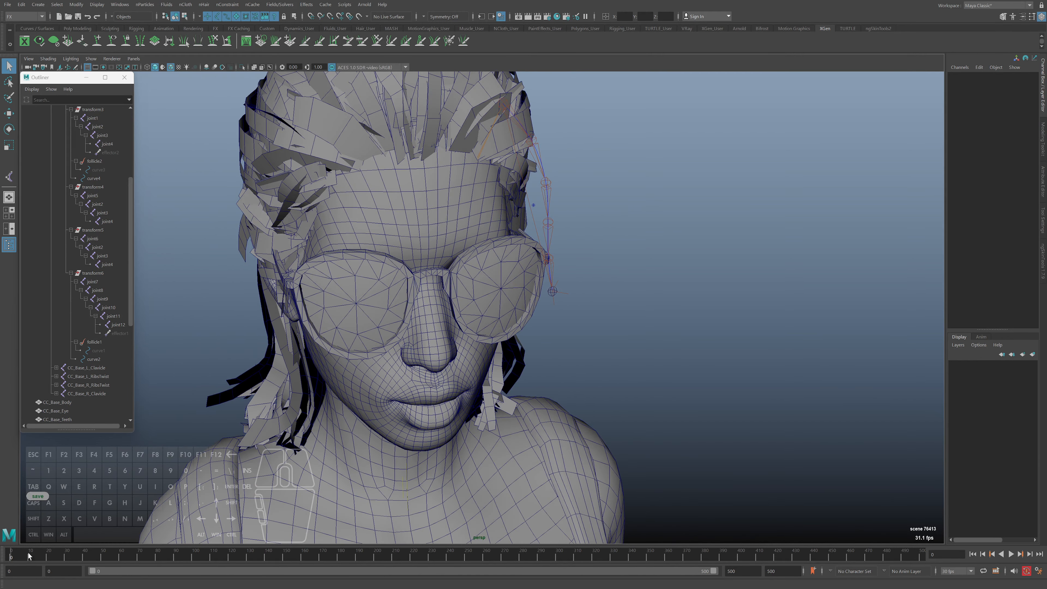
key("ctrl+z")
key("ctrl+z")
Step: Replay the simulation from the start with the bang mesh shown and examine it from the side against the sunglasses
left_click_drag(449, 320, 431, 340, "alt")
mouse_move(11, 556)
left_mouse_down()
mouse_move(26, 556)
mouse_move(1, 555)
left_mouse_up()
left_click_drag(479, 406, 573, 297, "alt")
key("alt+v")
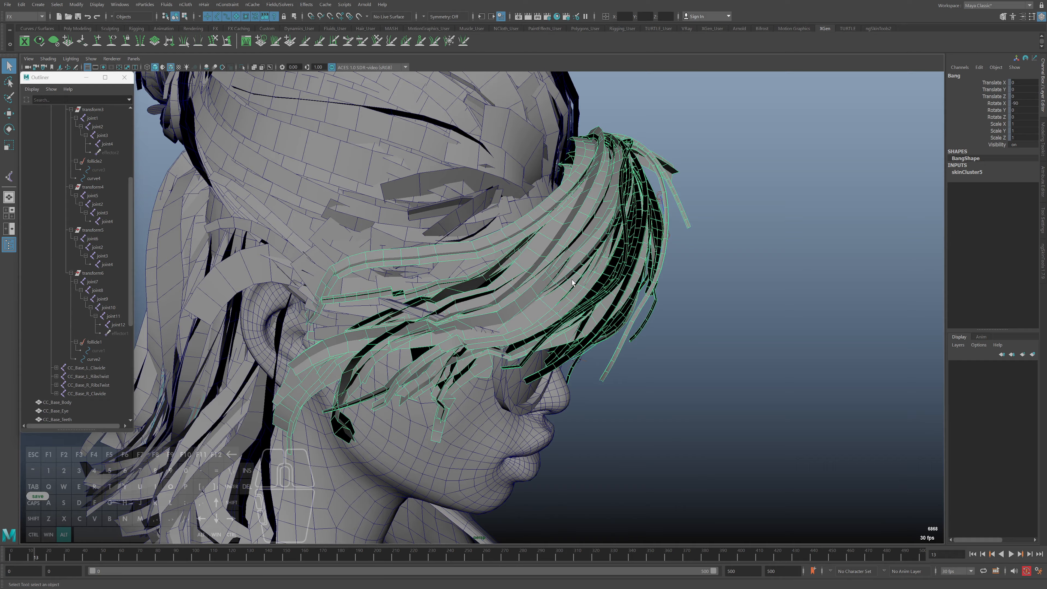
key("alt+v")
Step: Locate the bang joint chain in the scene hierarchy and select its curve1 and curve2 under transform6
scroll(72, 329, "down", 7)
left_click_drag(356, 364, 298, 350, "alt")
left_click(576, 293)
left_click_drag(556, 322, 537, 317, "alt")
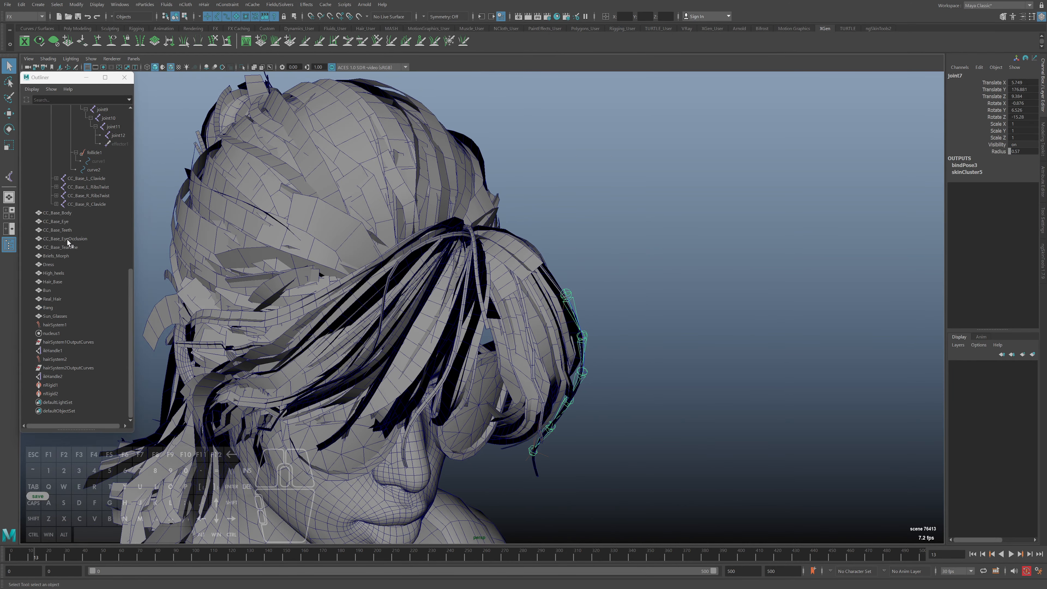
scroll(71, 261, "up", 13)
scroll(71, 262, "down", 8)
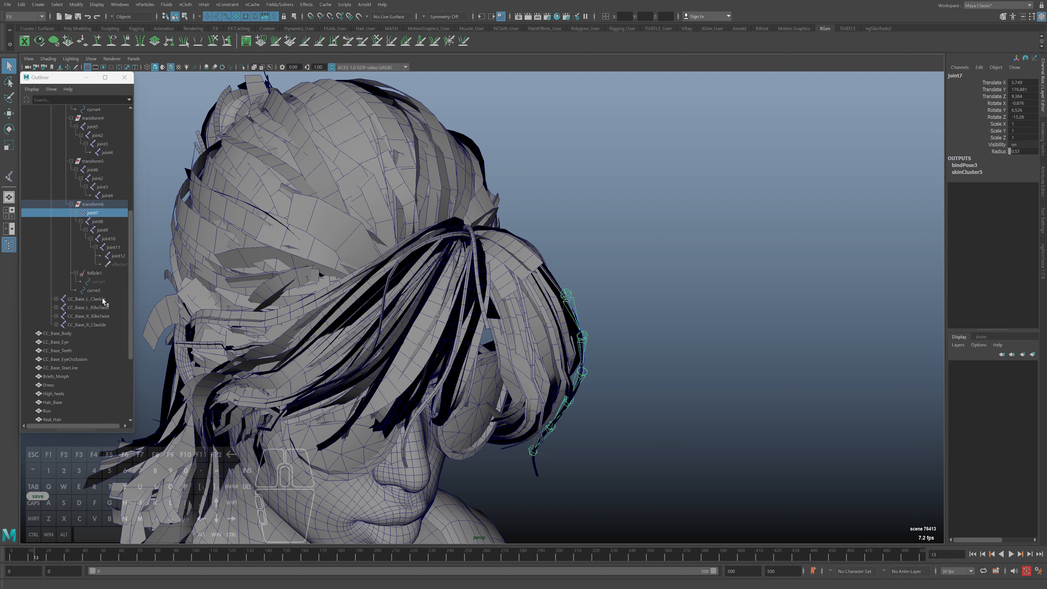
left_click(94, 291)
left_click(97, 281, "ctrl")
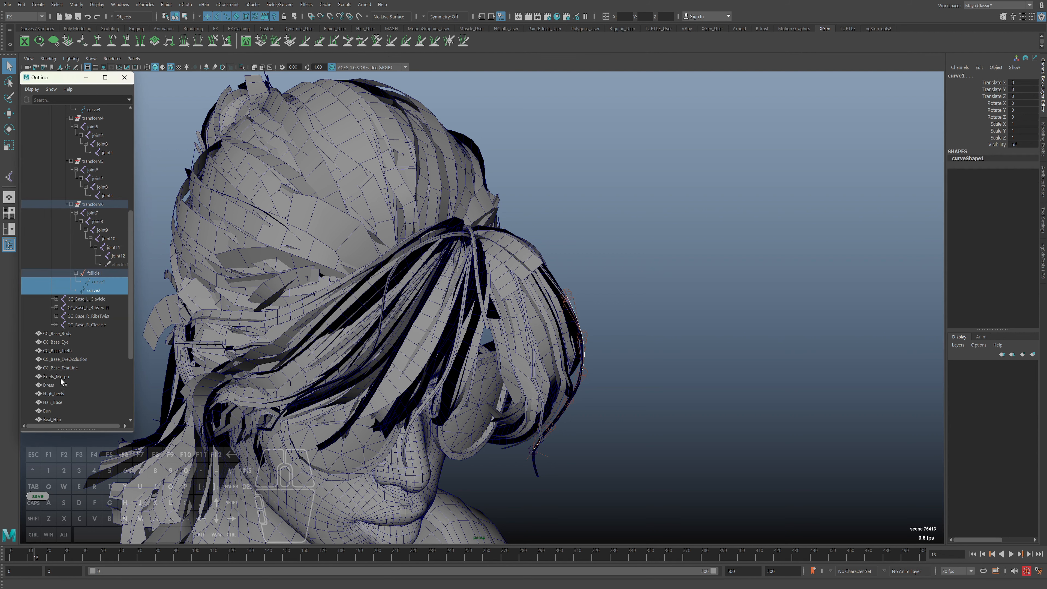
Step: Return to frame 0 and unparent follicle1 from transform6
left_click_drag(22, 557, 10, 557)
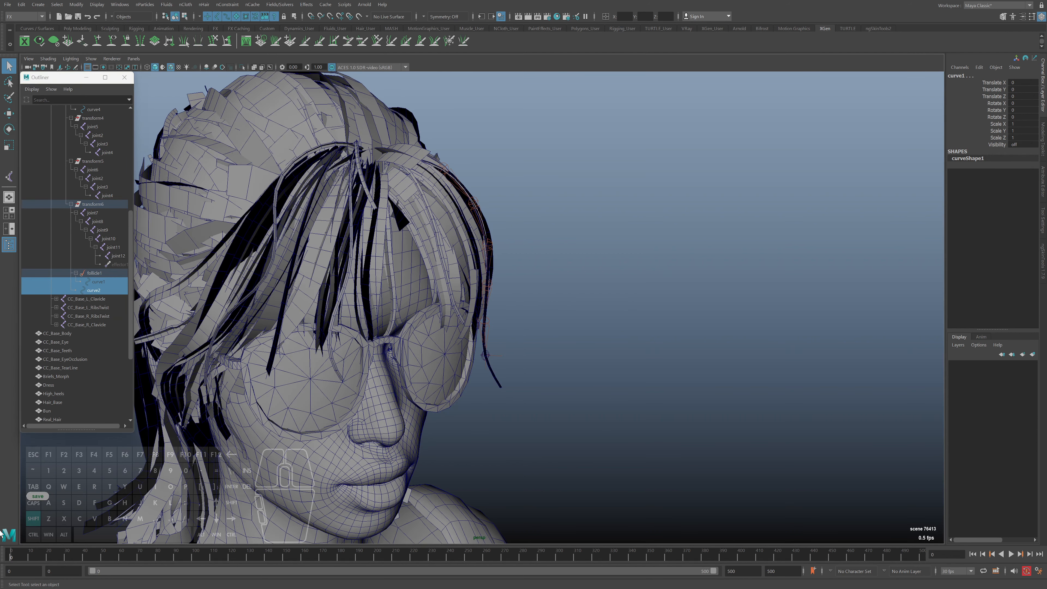
left_click(108, 272)
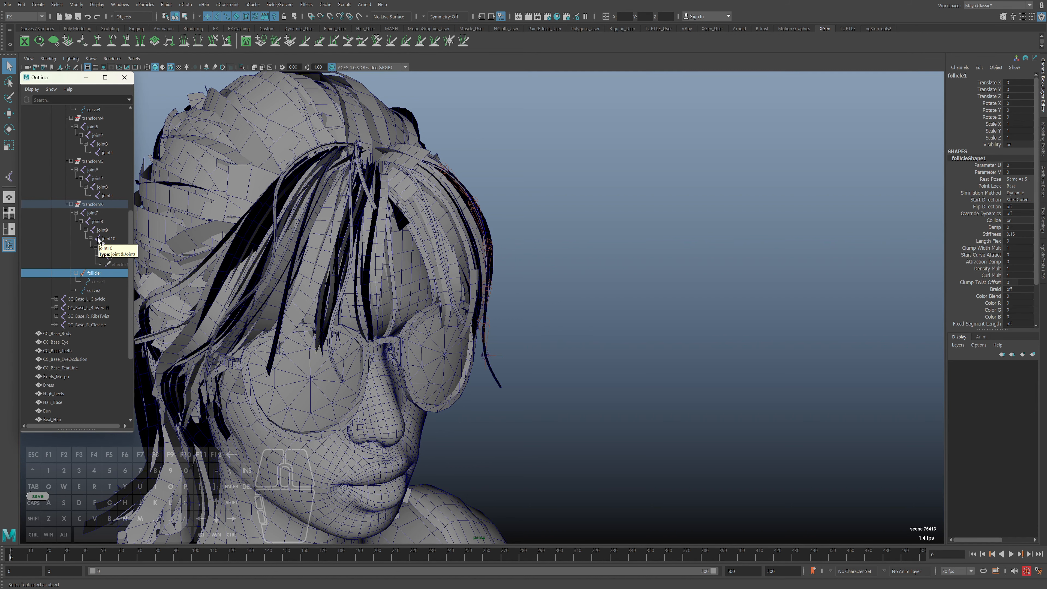
key("shift+p")
Step: Play the simulation to check the bangs with follicle1 unparented, and rewind to frame 0
key("alt+v")
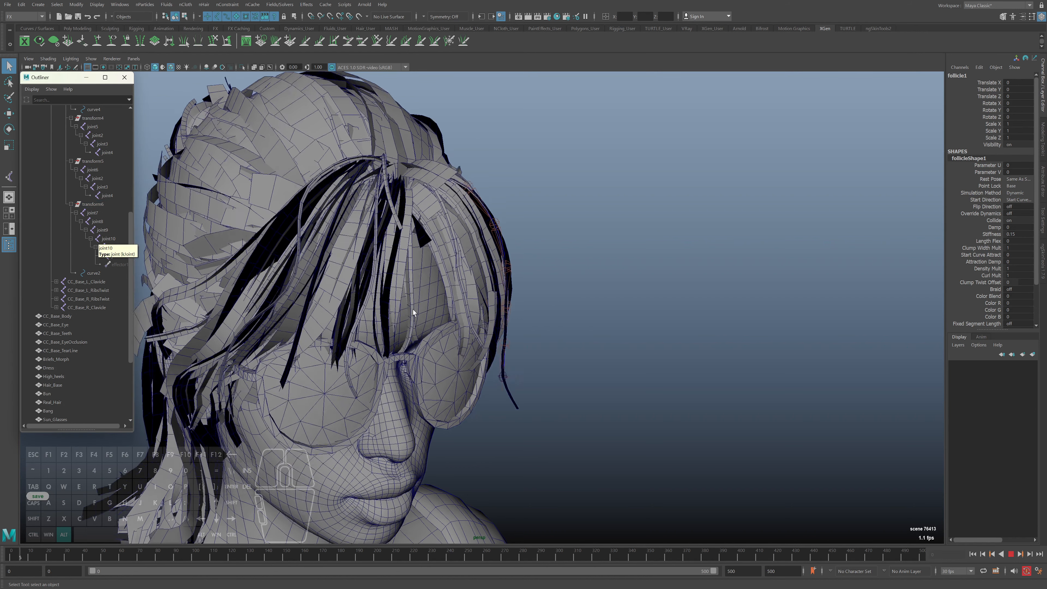
key("alt+v")
key("alt+shift+v")
left_click_drag(272, 396, 253, 407, "alt")
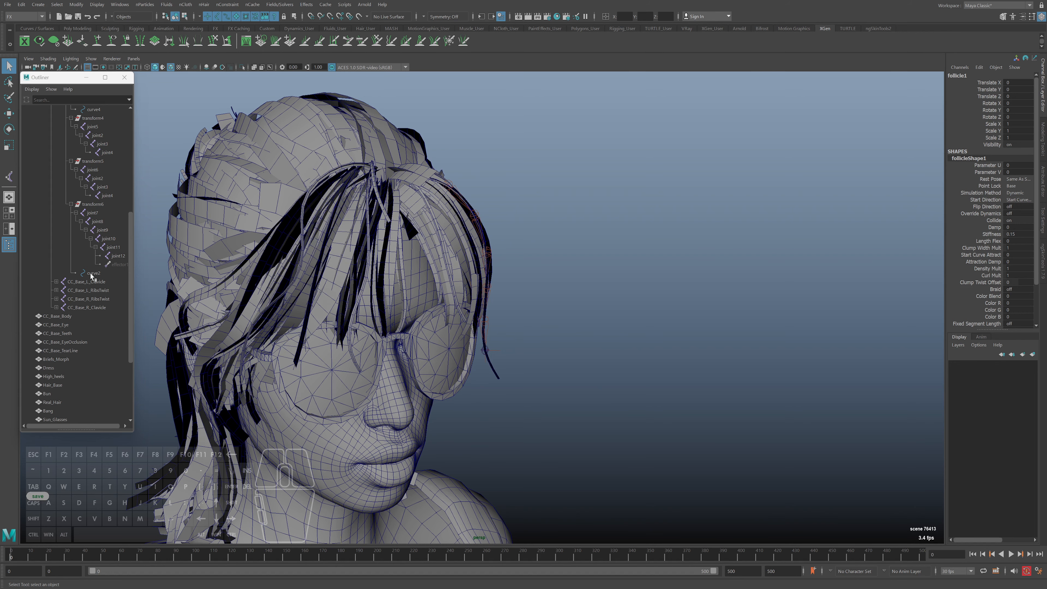
Step: Unparent follicle2 from the back hair's transform group under the head joint
scroll(88, 358, "down", 5)
scroll(56, 313, "up", 15)
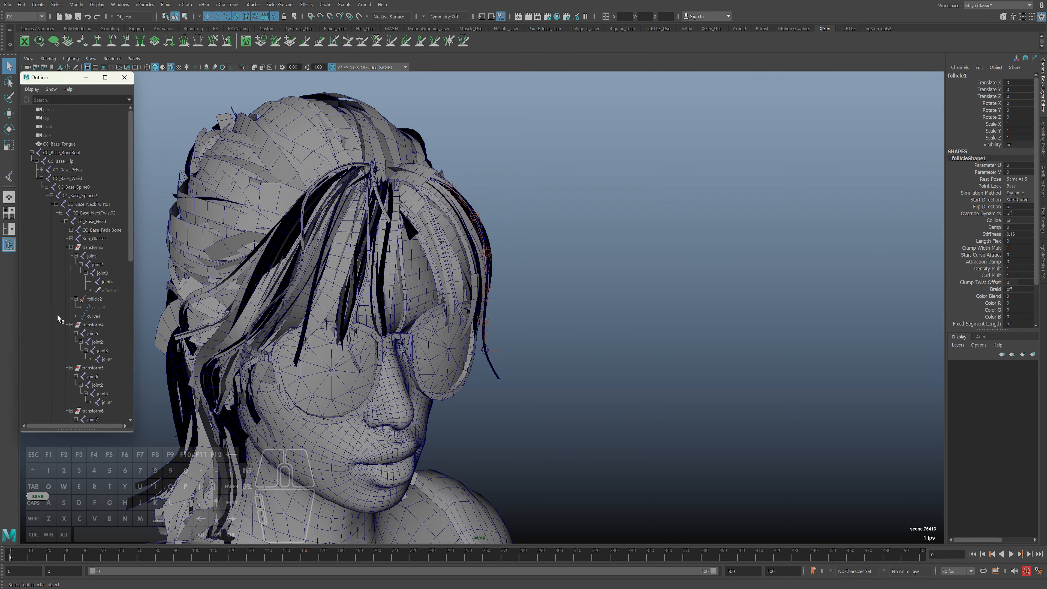
left_click(102, 300)
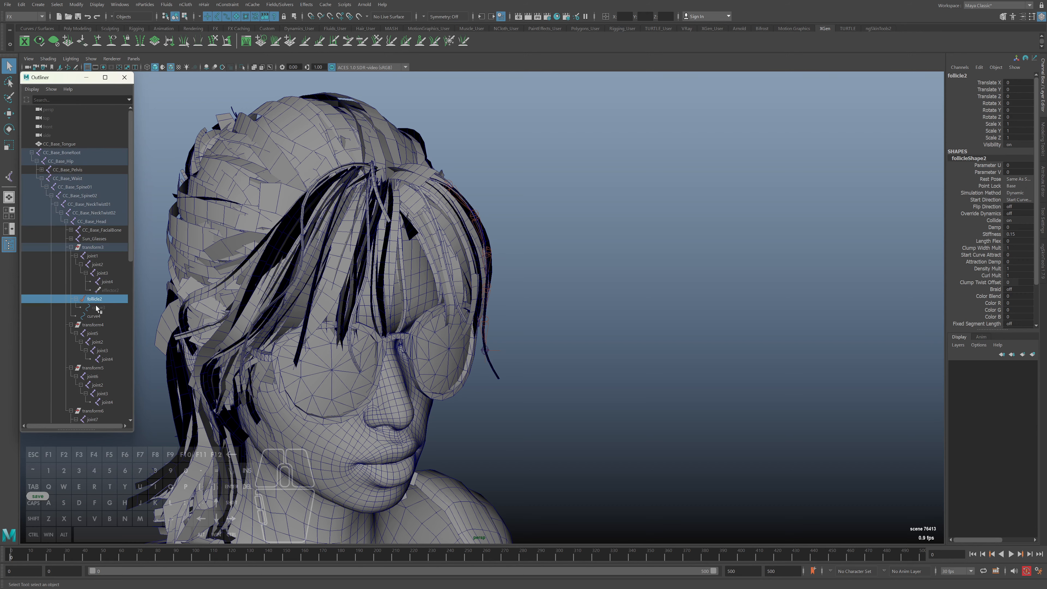
key("shift+p")
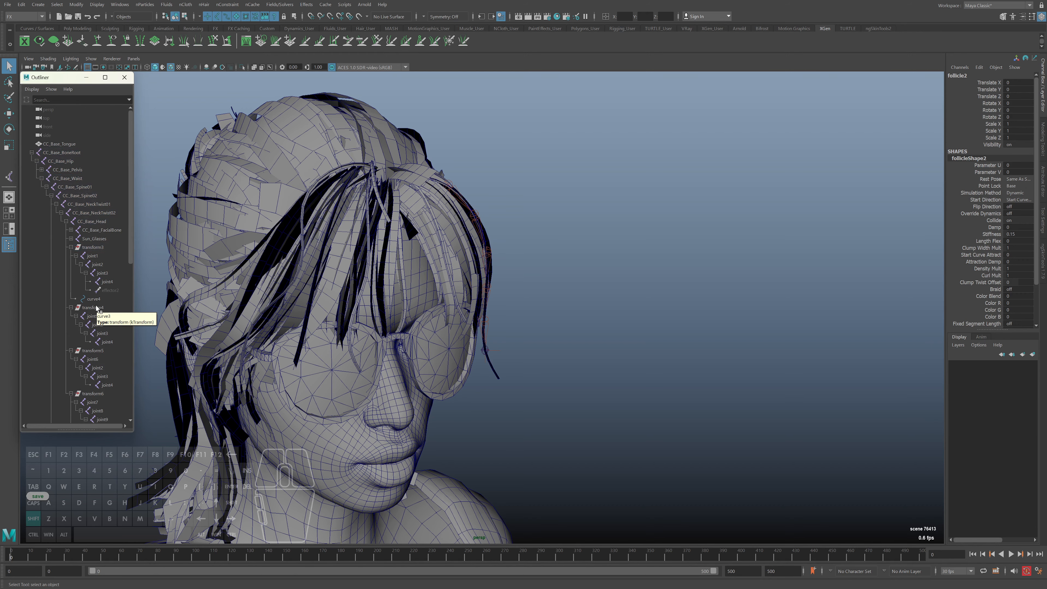
middle_click_drag(469, 240, 552, 280, "alt")
left_click_drag(552, 280, 657, 275, "alt")
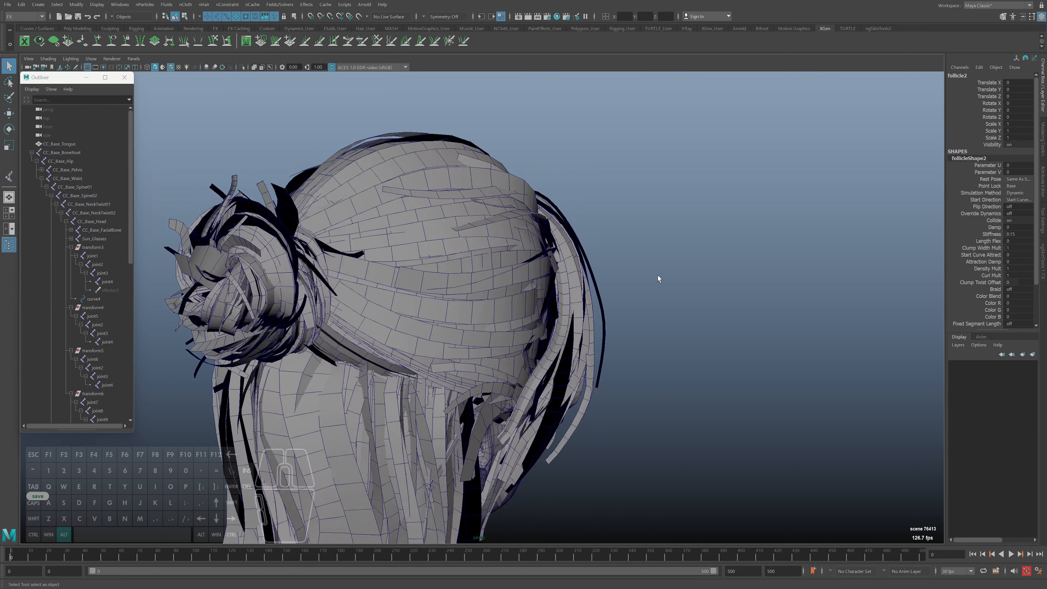